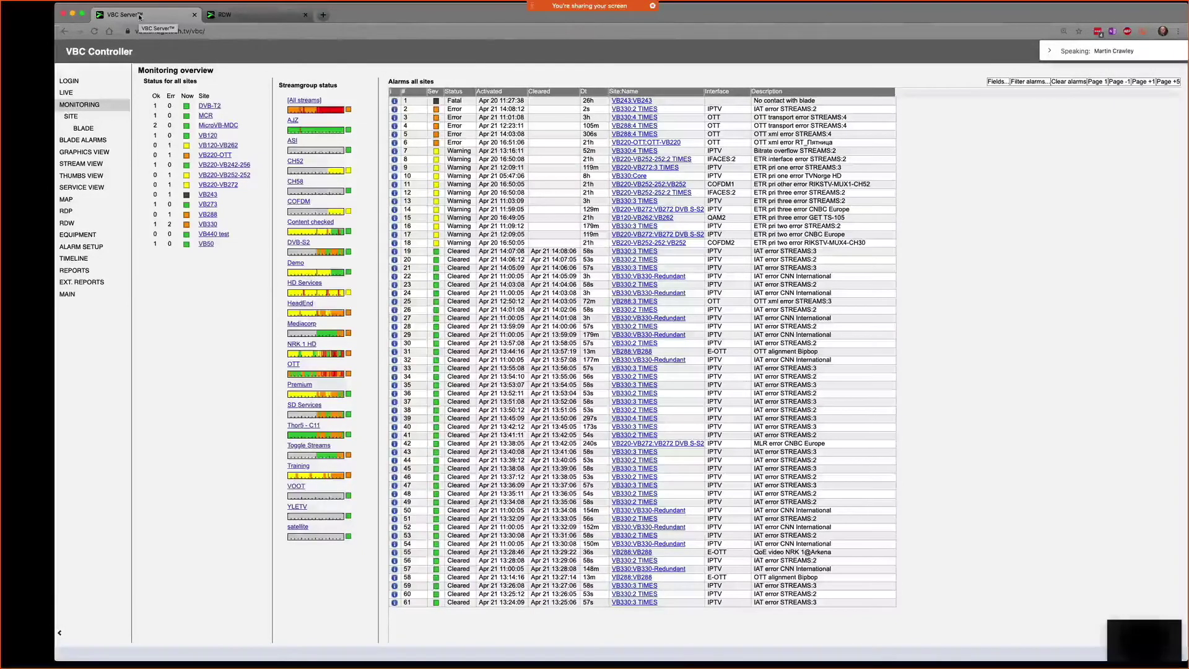
Step: Open the VBC license details and highlight the Remote Data Wall entry (RDW-OPT) among the available options
{"action": "left_click", "coordinate": [68, 295]}
{"action": "left_click", "coordinate": [75, 412]}
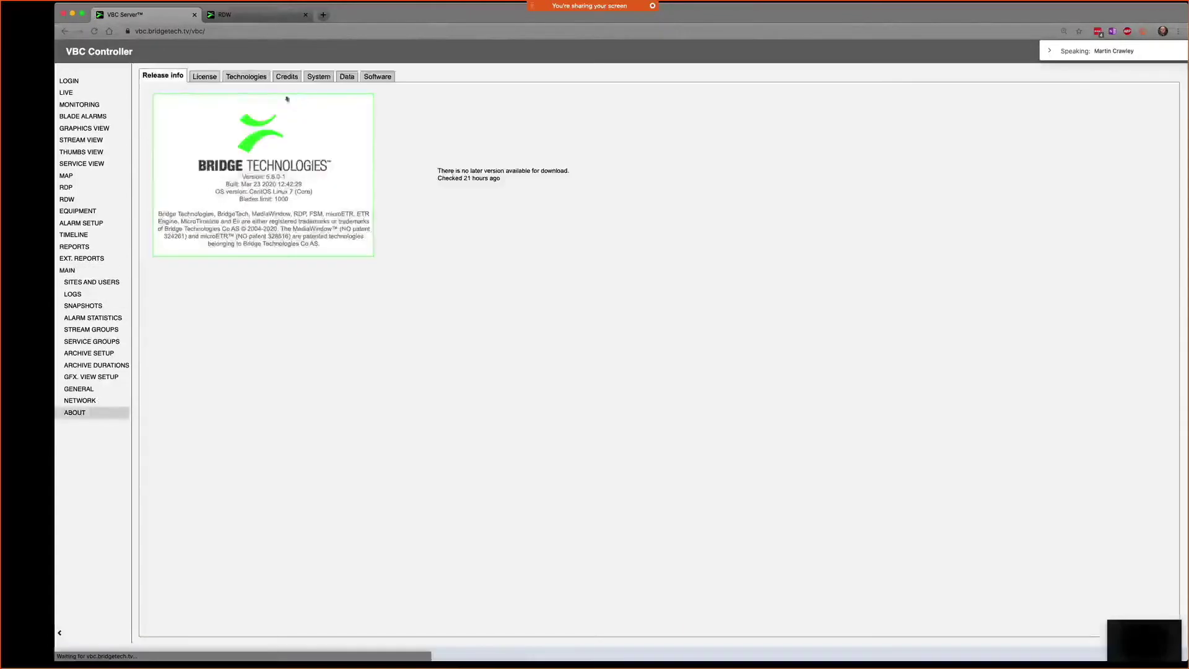
{"action": "left_click", "coordinate": [204, 77]}
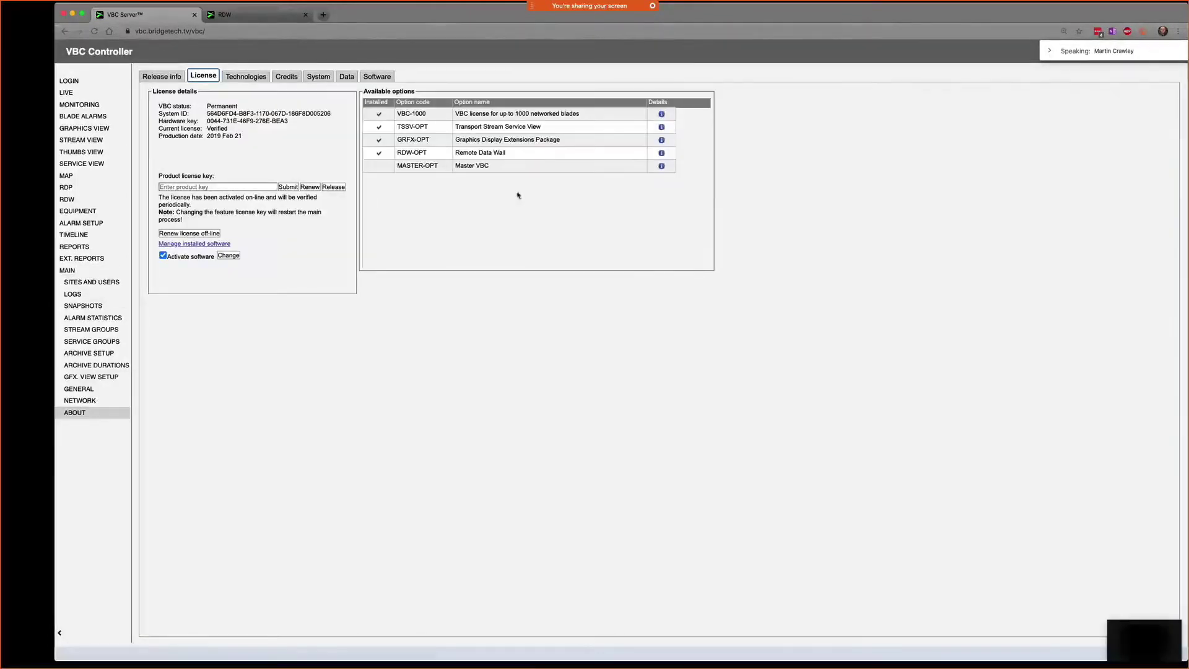
{"action": "left_click", "coordinate": [530, 155]}
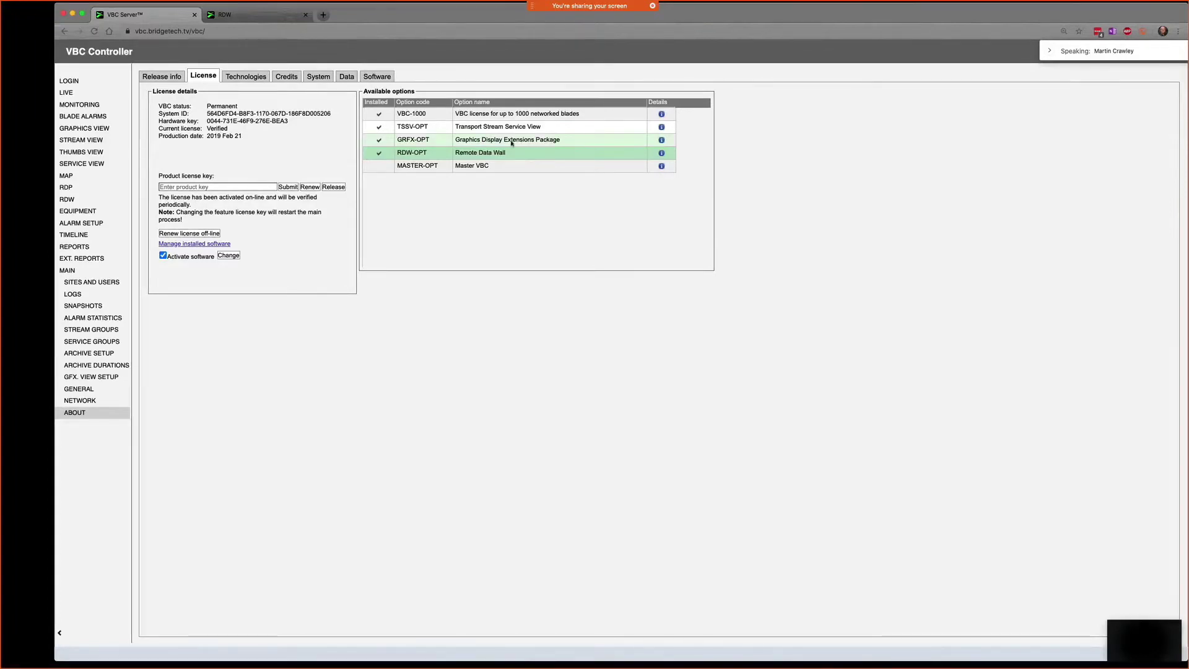
Step: Open the RDW configuration, look through its devices and tags, and return to the list of canvases
{"action": "left_click", "coordinate": [67, 200]}
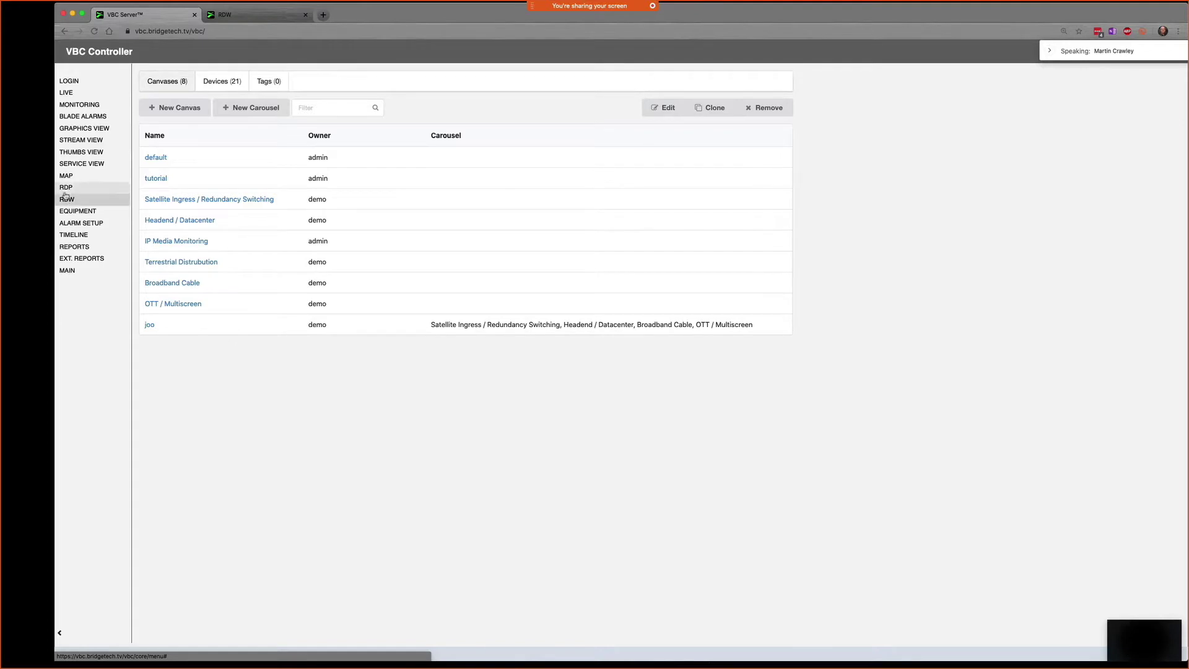
{"action": "left_click", "coordinate": [221, 85]}
{"action": "left_click", "coordinate": [274, 84]}
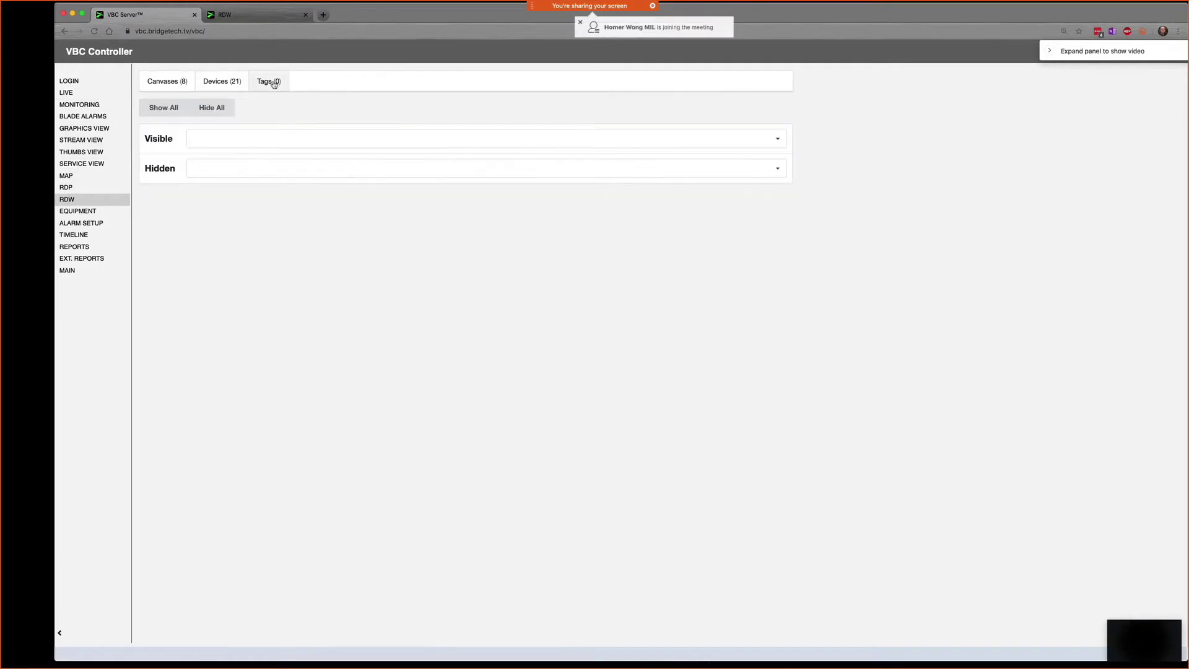
{"action": "left_click", "coordinate": [168, 84]}
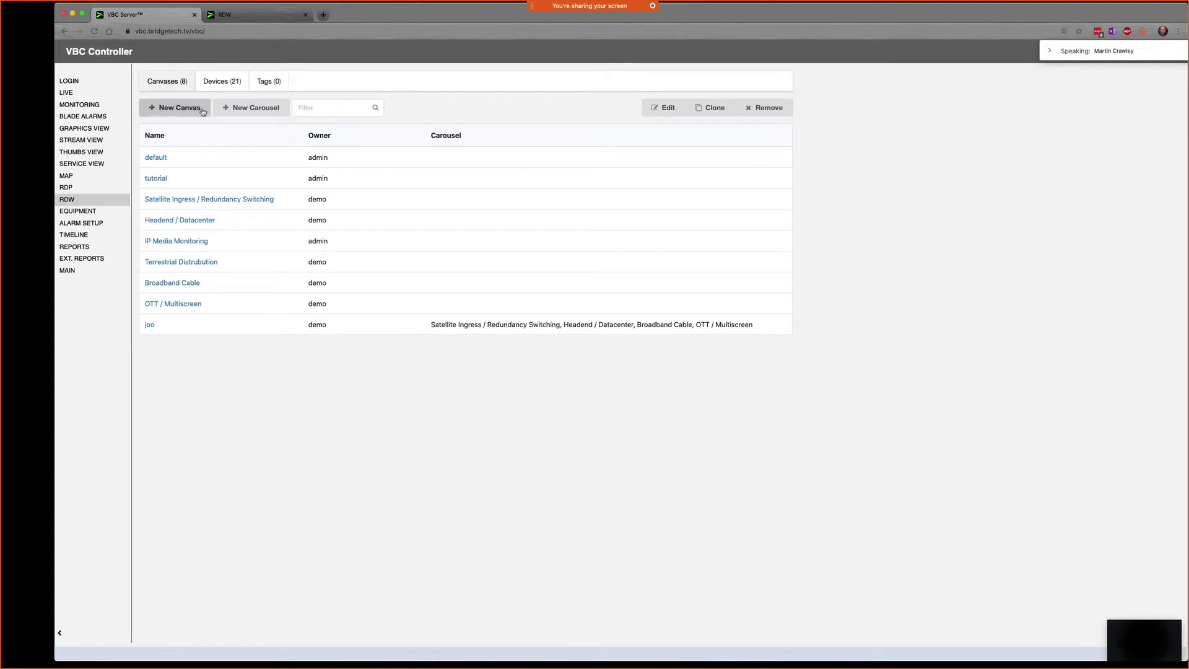
Step: Open the tutorial canvas, read its notes on the canvas configurator, and return to the canvas list
{"action": "left_click", "coordinate": [156, 179]}
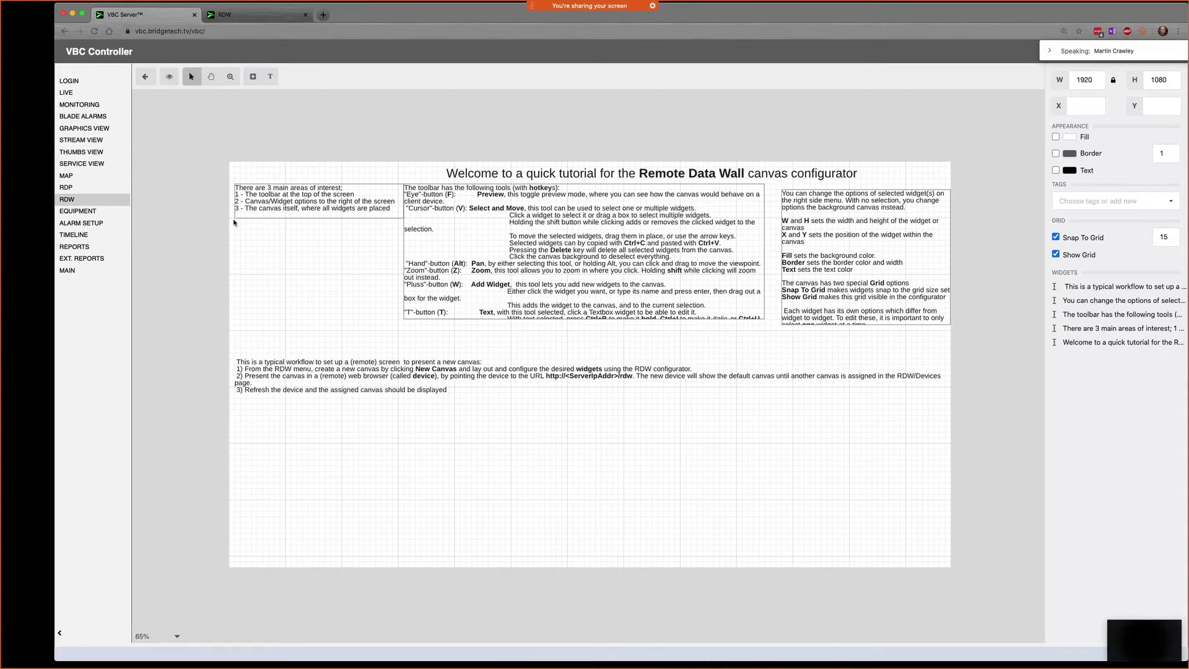
{"action": "scroll", "coordinate": [498, 257], "scroll_direction": "down", "scroll_amount": 3}
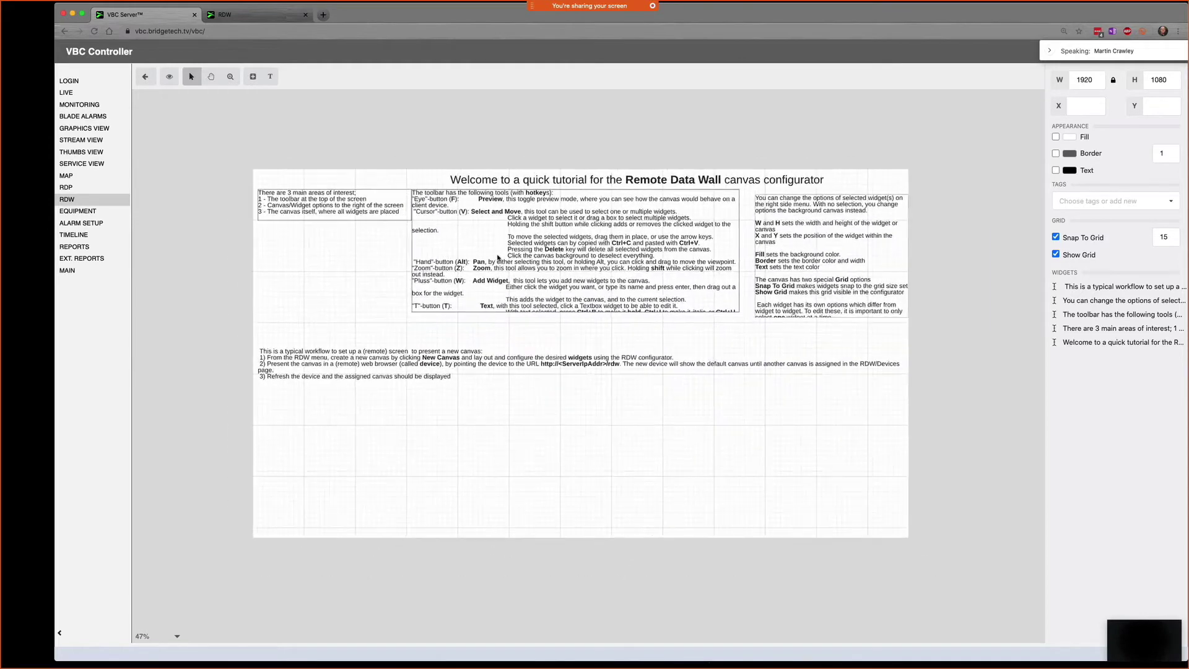
{"action": "scroll", "coordinate": [498, 257], "scroll_direction": "up", "scroll_amount": 3}
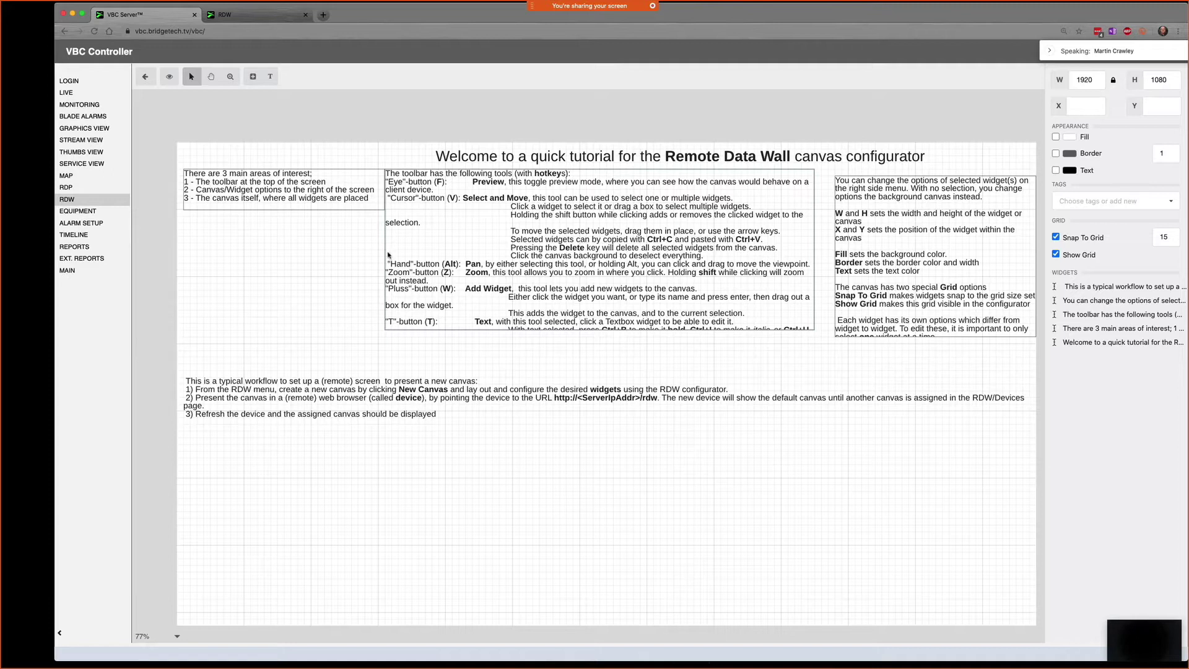
{"action": "left_click", "coordinate": [145, 77]}
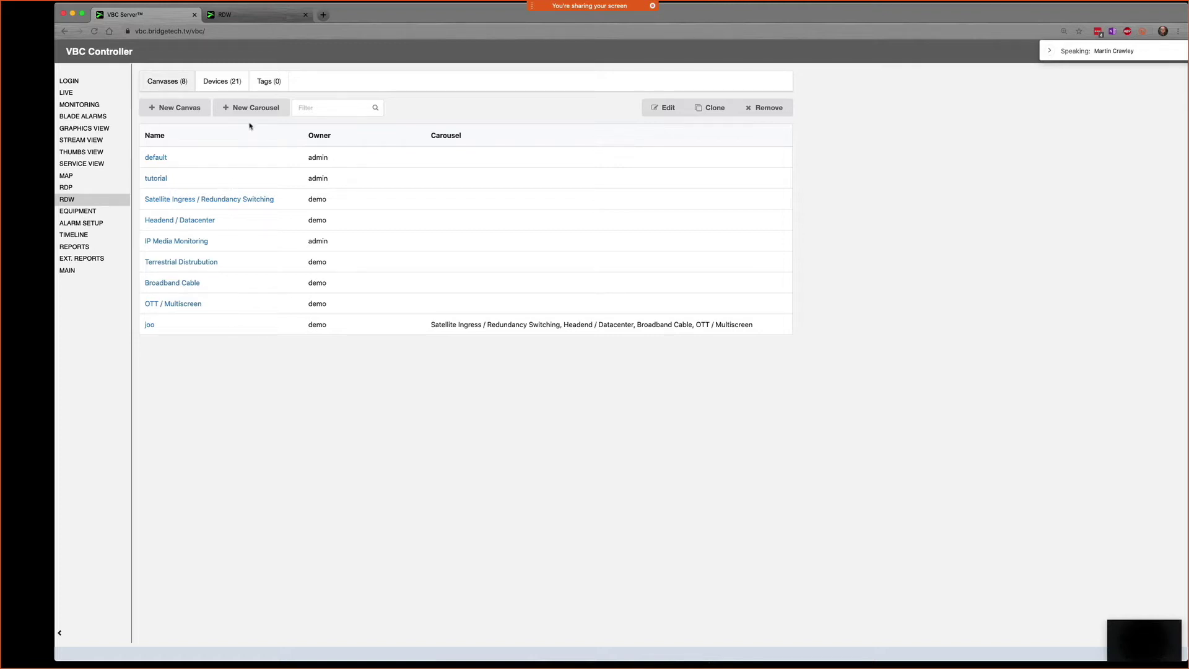
Step: Examine the full list of RDW devices, highlighting default and custom device names such as RDW 1 Sofa Left
{"action": "left_click", "coordinate": [234, 84]}
{"action": "scroll", "coordinate": [221, 177], "scroll_direction": "down", "scroll_amount": 5}
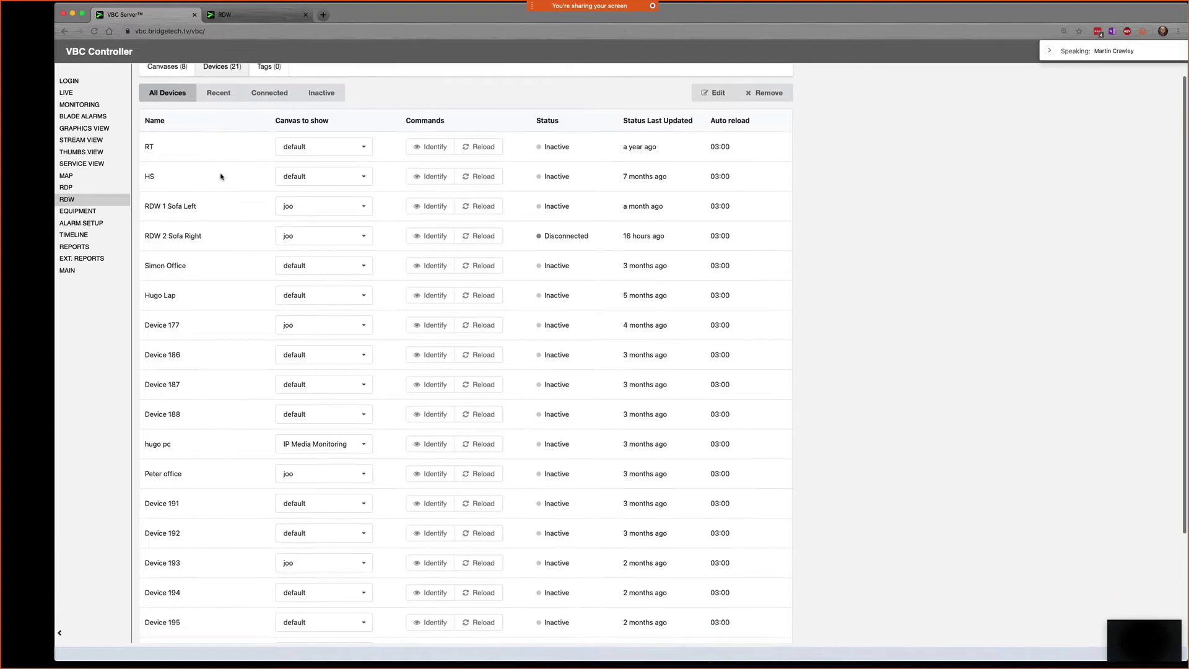
{"action": "scroll", "coordinate": [221, 177], "scroll_direction": "down", "scroll_amount": 1}
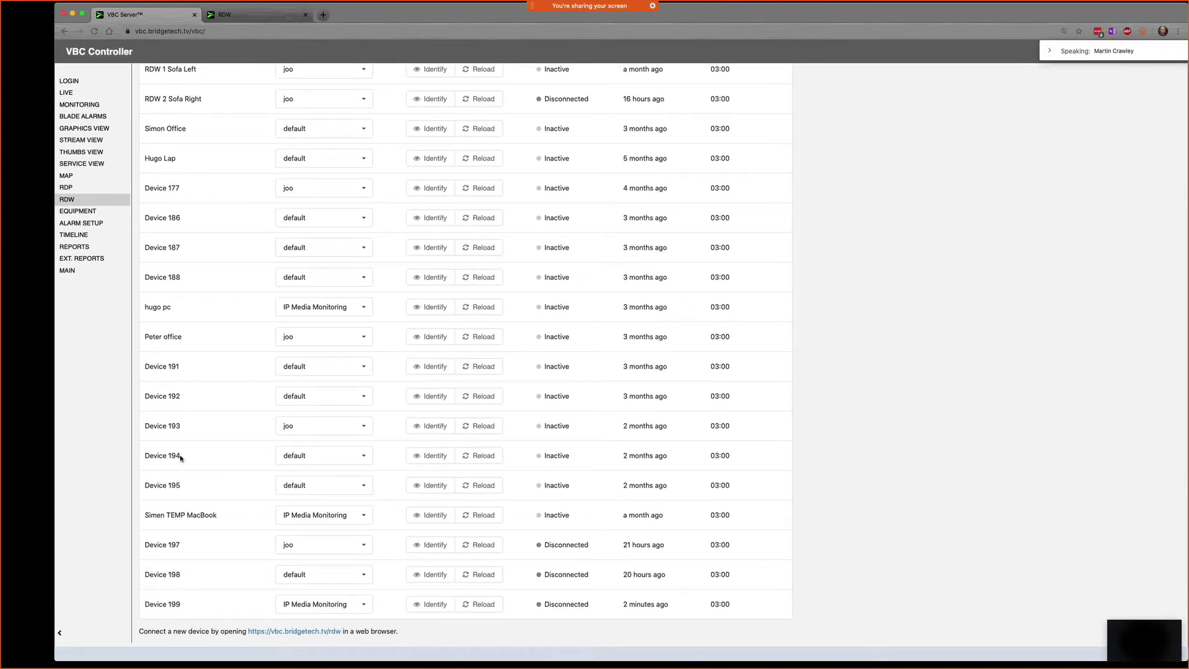
{"action": "left_click_drag", "start_coordinate": [180, 456], "coordinate": [139, 459]}
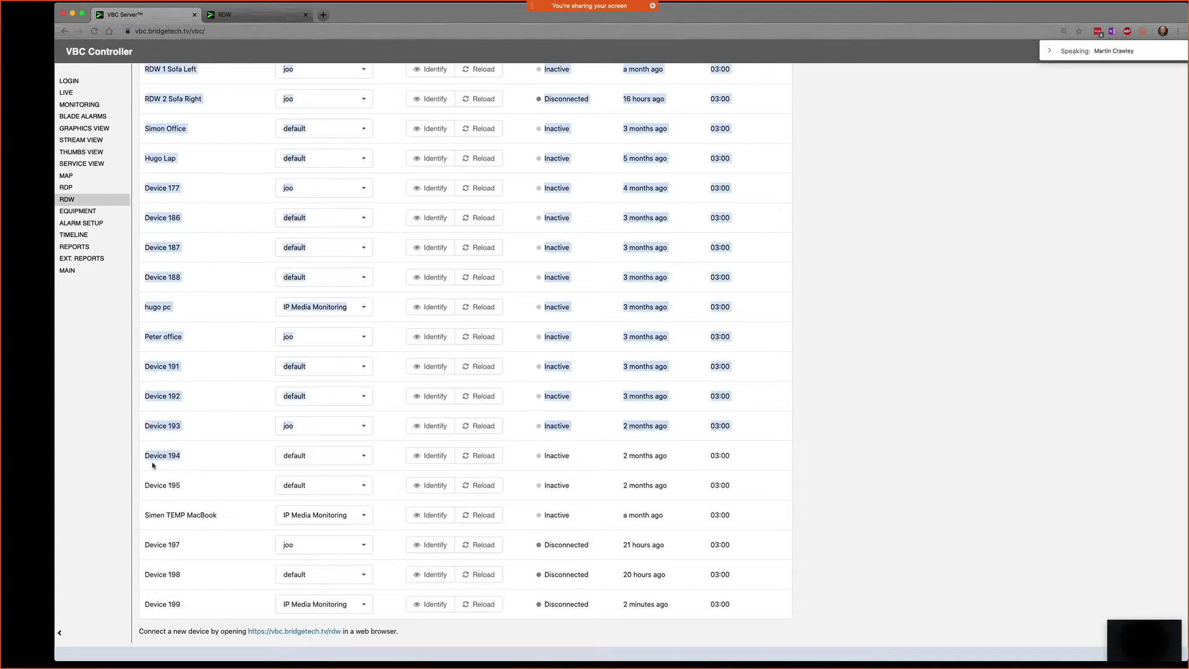
{"action": "left_click", "coordinate": [172, 472]}
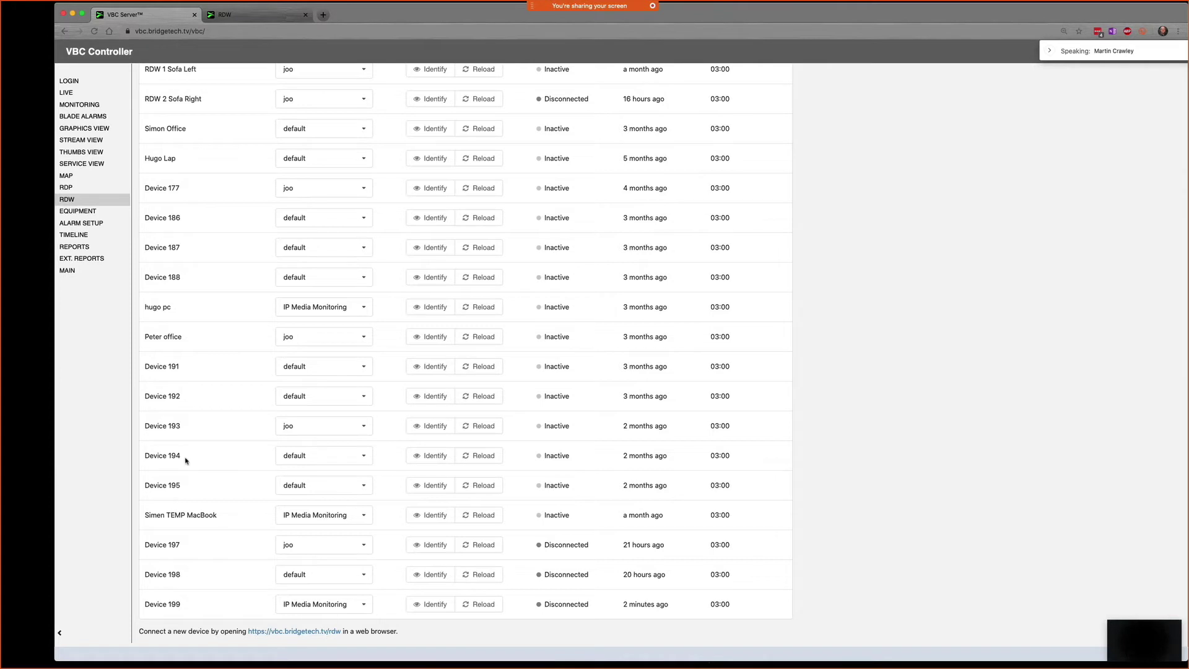
{"action": "scroll", "coordinate": [186, 363], "scroll_direction": "up", "scroll_amount": 3}
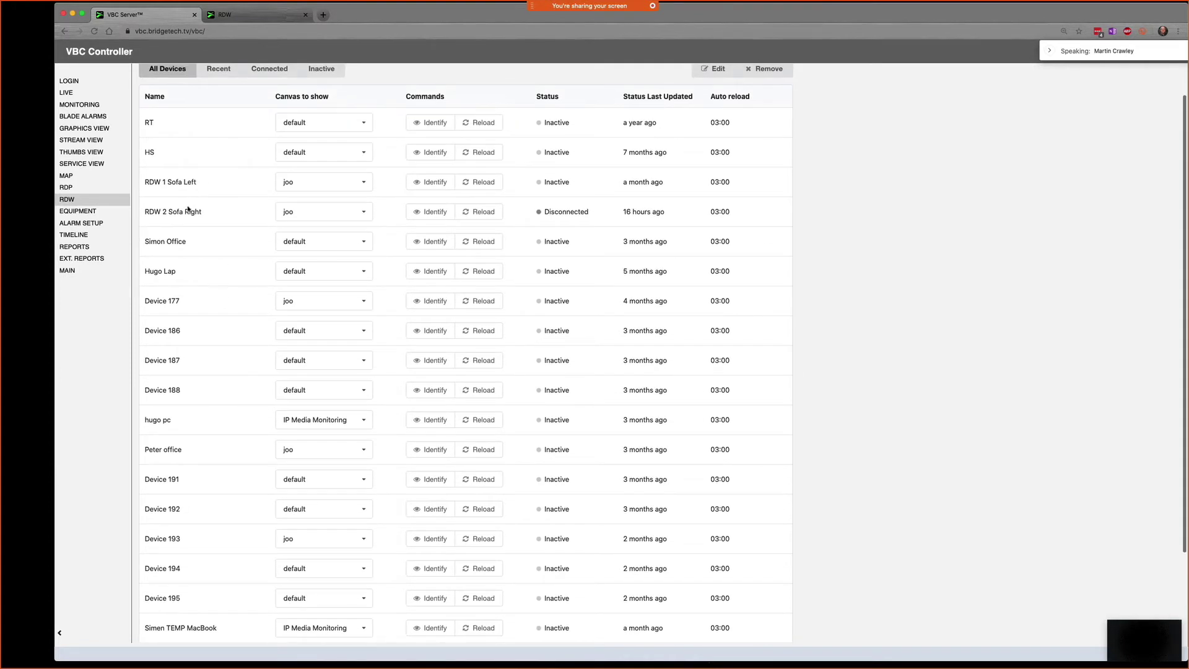
{"action": "left_click_drag", "start_coordinate": [187, 243], "coordinate": [146, 241]}
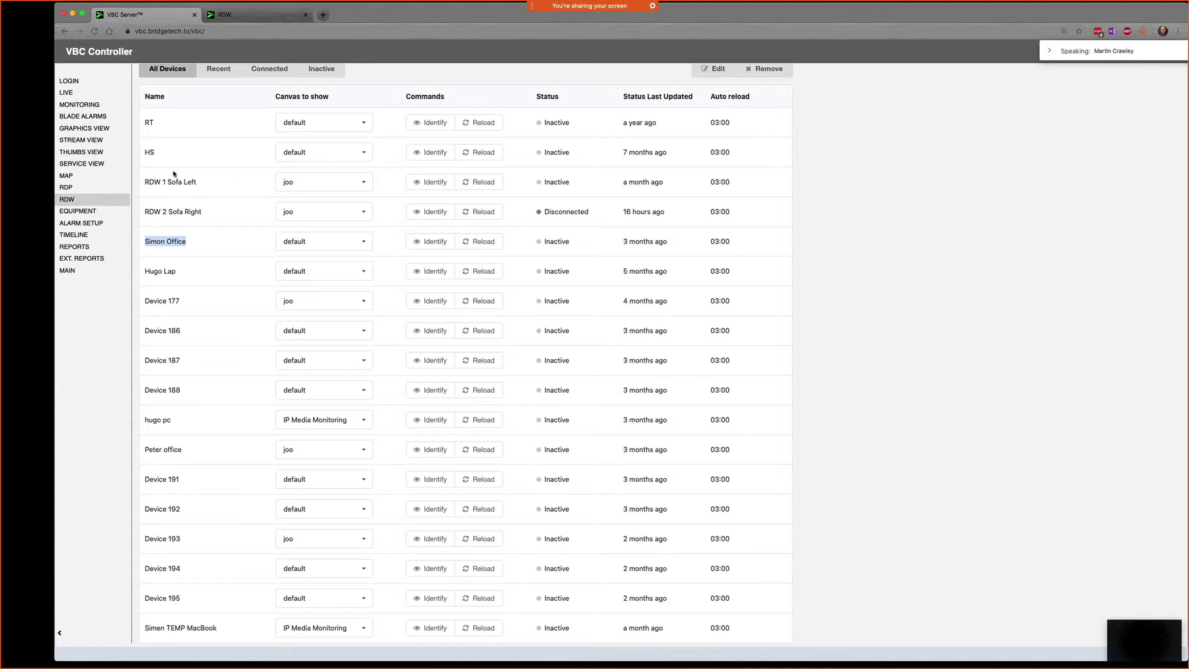
{"action": "left_click_drag", "start_coordinate": [145, 182], "coordinate": [193, 183]}
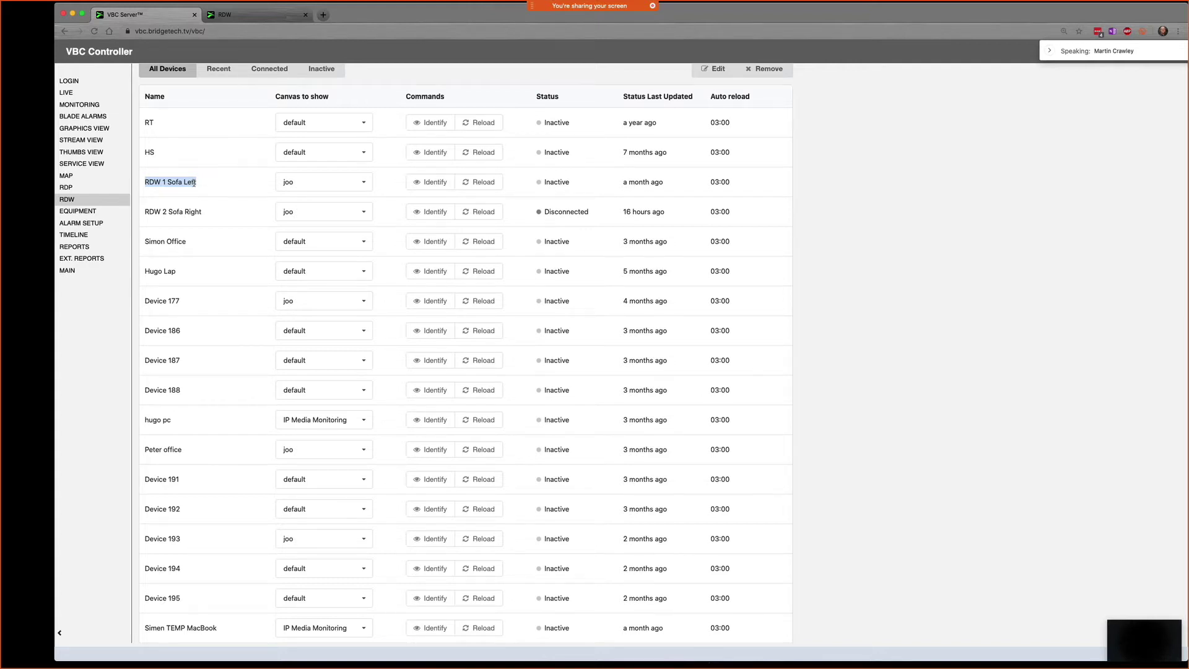
{"action": "scroll", "coordinate": [165, 254], "scroll_direction": "down", "scroll_amount": 4}
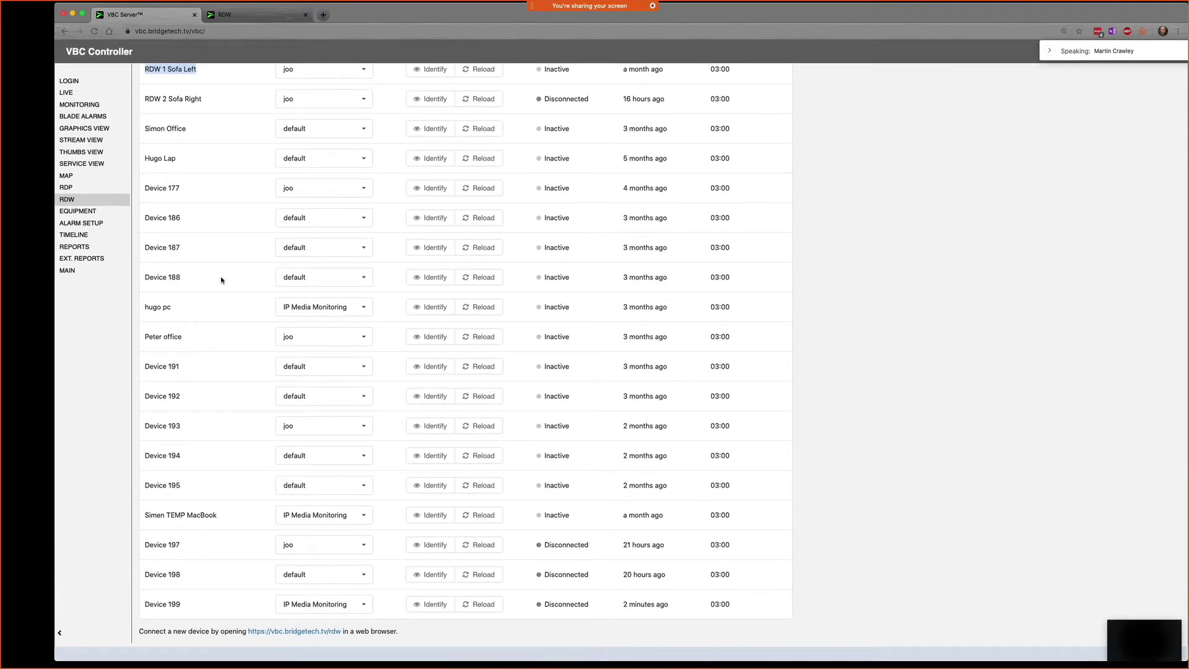
Step: Identify Device 199 on the open RDW display page, and highlight the web address for connecting a new device
{"action": "left_click", "coordinate": [254, 18]}
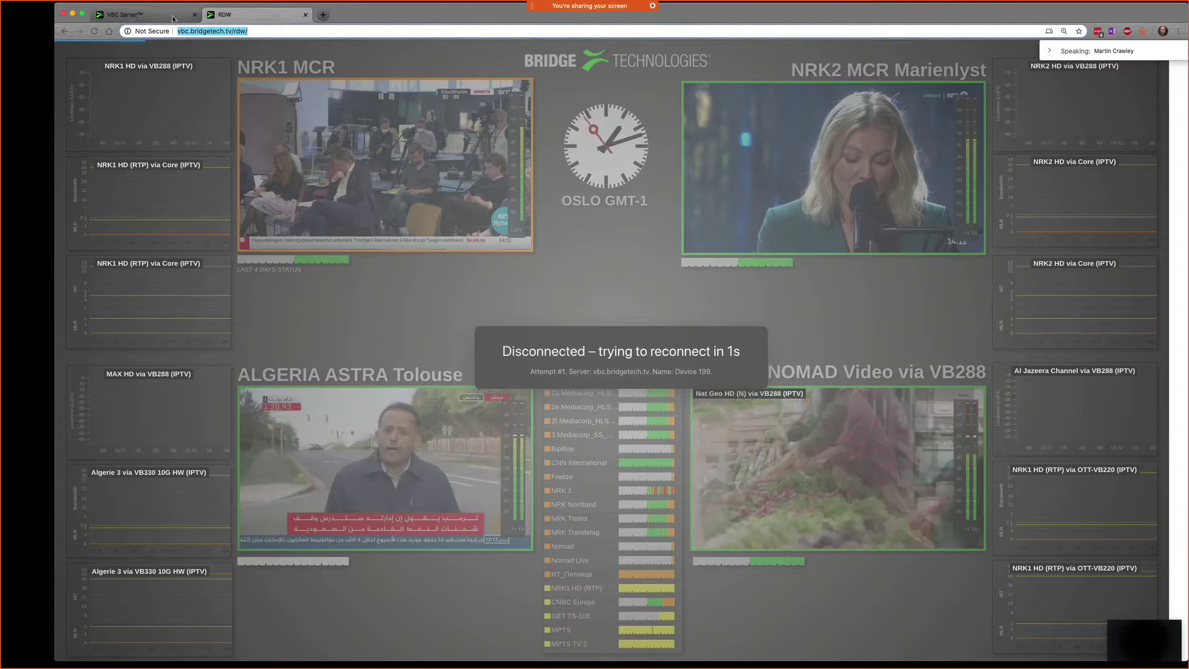
{"action": "left_click", "coordinate": [124, 15]}
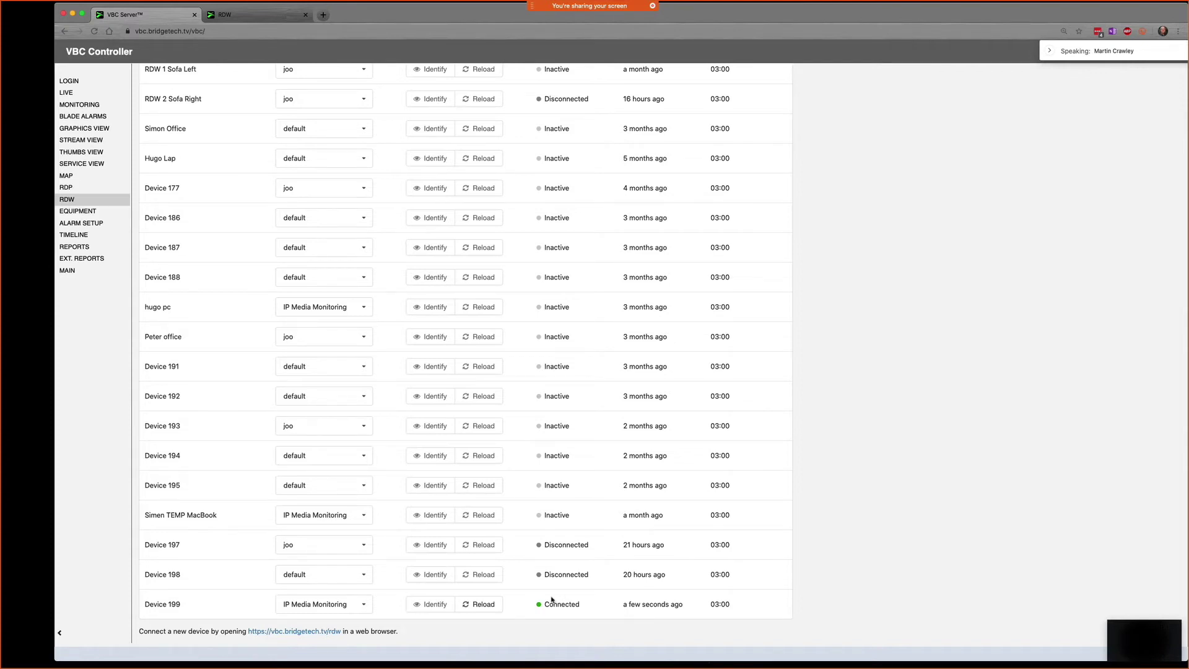
{"action": "left_click", "coordinate": [436, 605]}
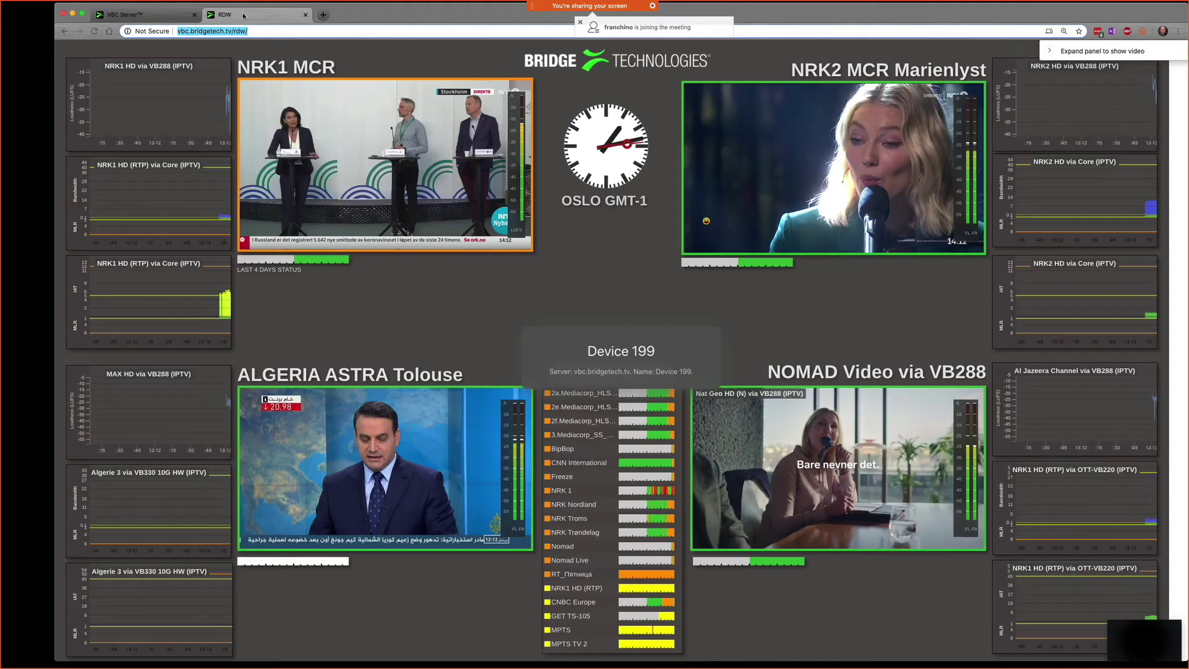
{"action": "left_click", "coordinate": [244, 15]}
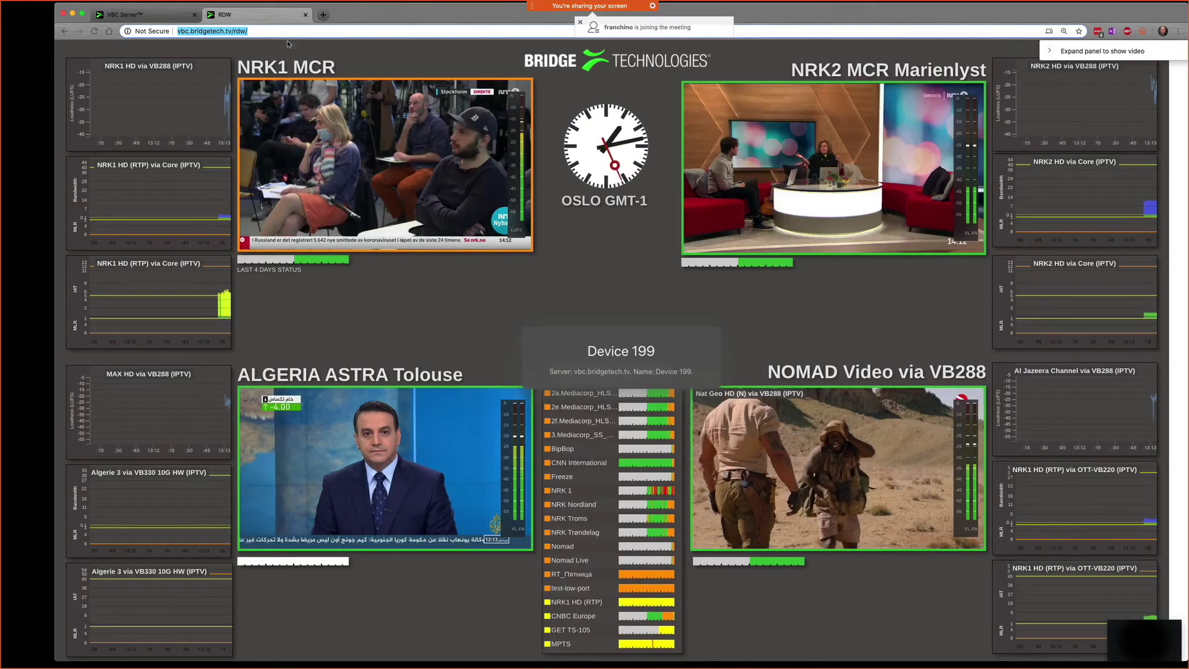
{"action": "left_click_drag", "start_coordinate": [658, 351], "coordinate": [558, 355]}
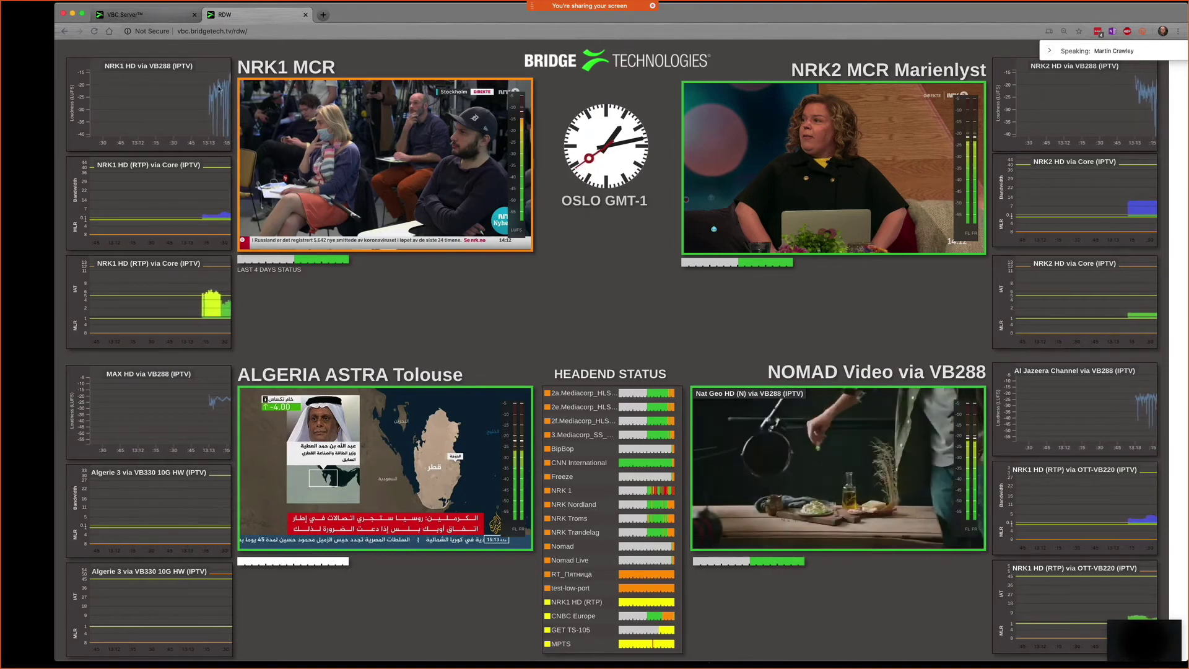
{"action": "key", "text": "ctrl+shift+Tab"}
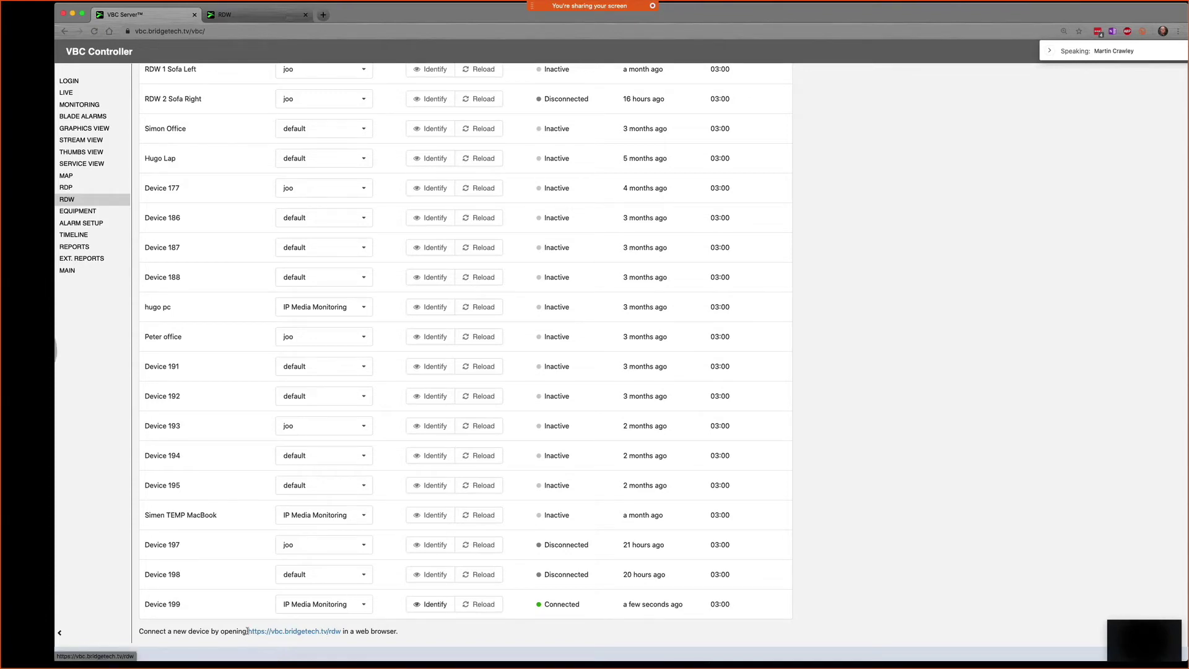
{"action": "left_click_drag", "start_coordinate": [341, 631], "coordinate": [247, 632]}
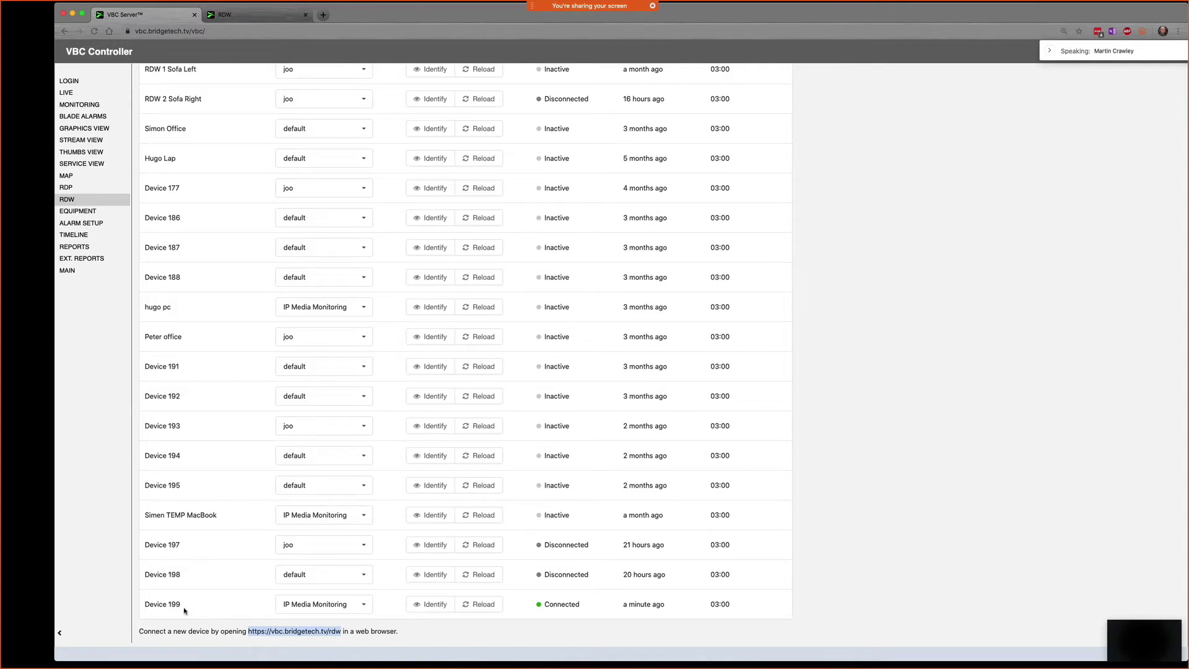
Step: Assign the OTT / Multiscreen canvas to Device 199 and check it on the RDW display page
{"action": "left_click", "coordinate": [351, 600]}
{"action": "scroll", "coordinate": [347, 612], "scroll_direction": "down", "scroll_amount": 3}
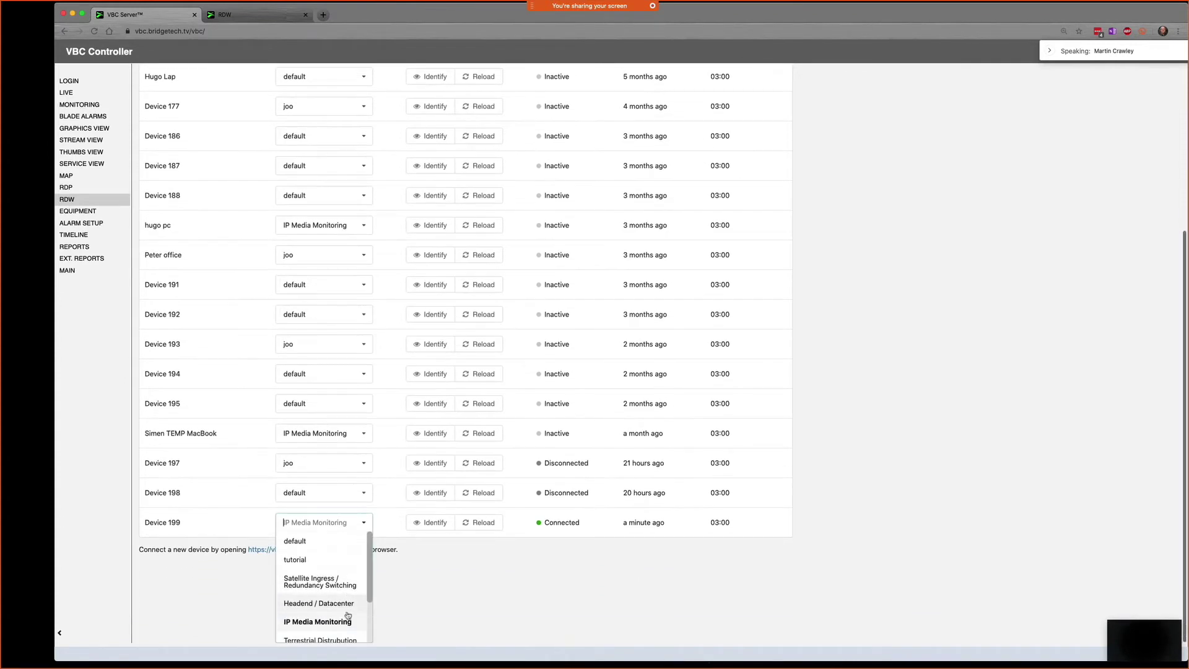
{"action": "scroll", "coordinate": [347, 612], "scroll_direction": "down", "scroll_amount": 2}
{"action": "scroll", "coordinate": [347, 612], "scroll_direction": "up", "scroll_amount": 3}
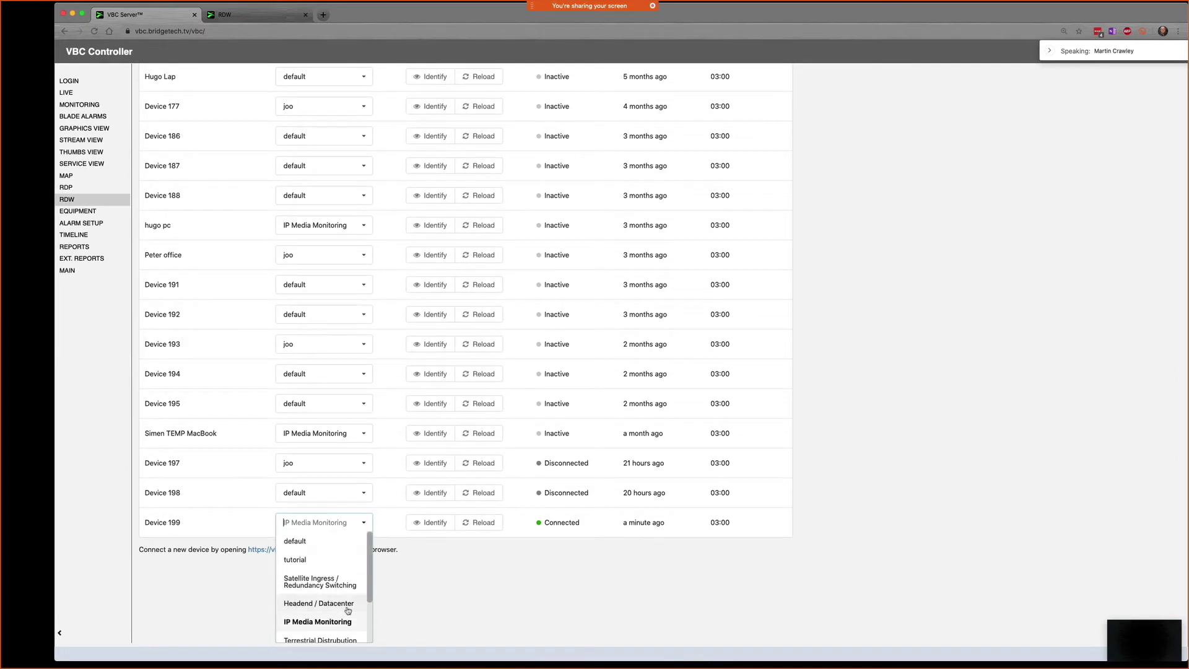
{"action": "scroll", "coordinate": [348, 610], "scroll_direction": "down", "scroll_amount": 3}
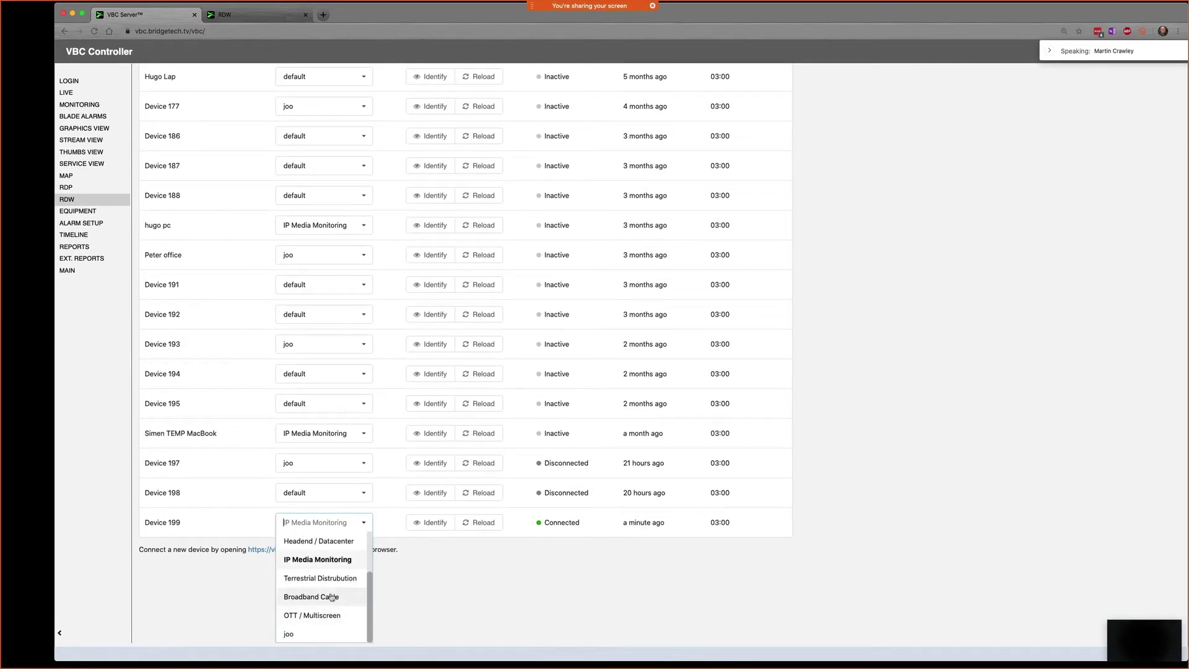
{"action": "left_click", "coordinate": [331, 615]}
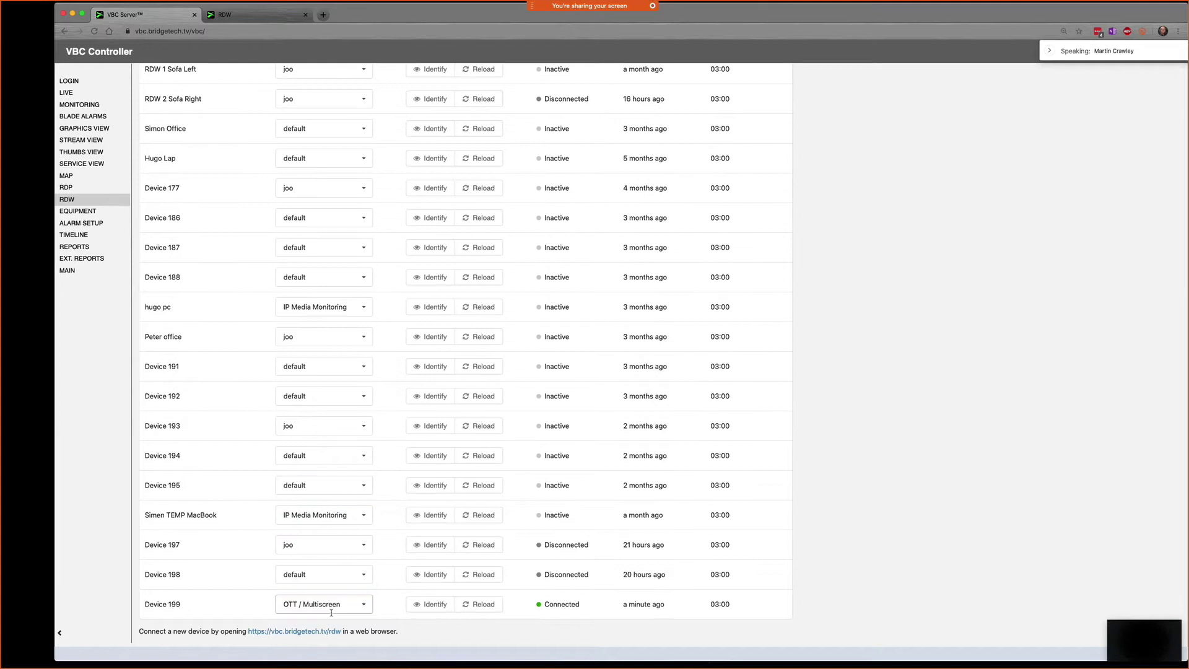
{"action": "left_click", "coordinate": [256, 18]}
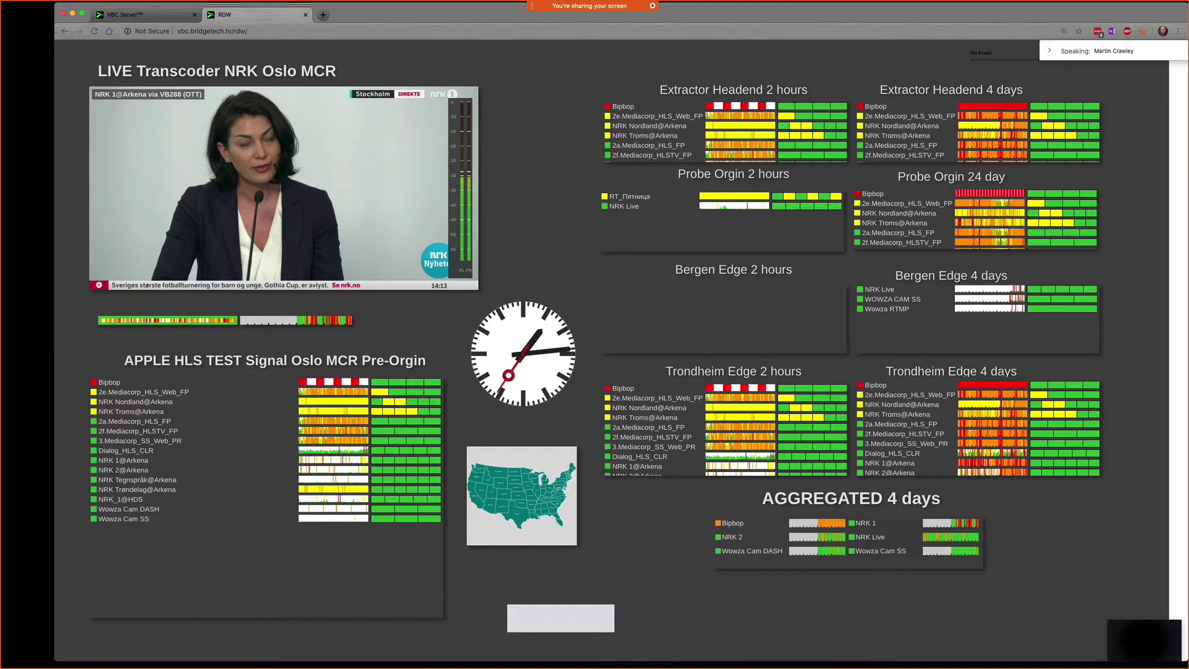
{"action": "left_click", "coordinate": [124, 14]}
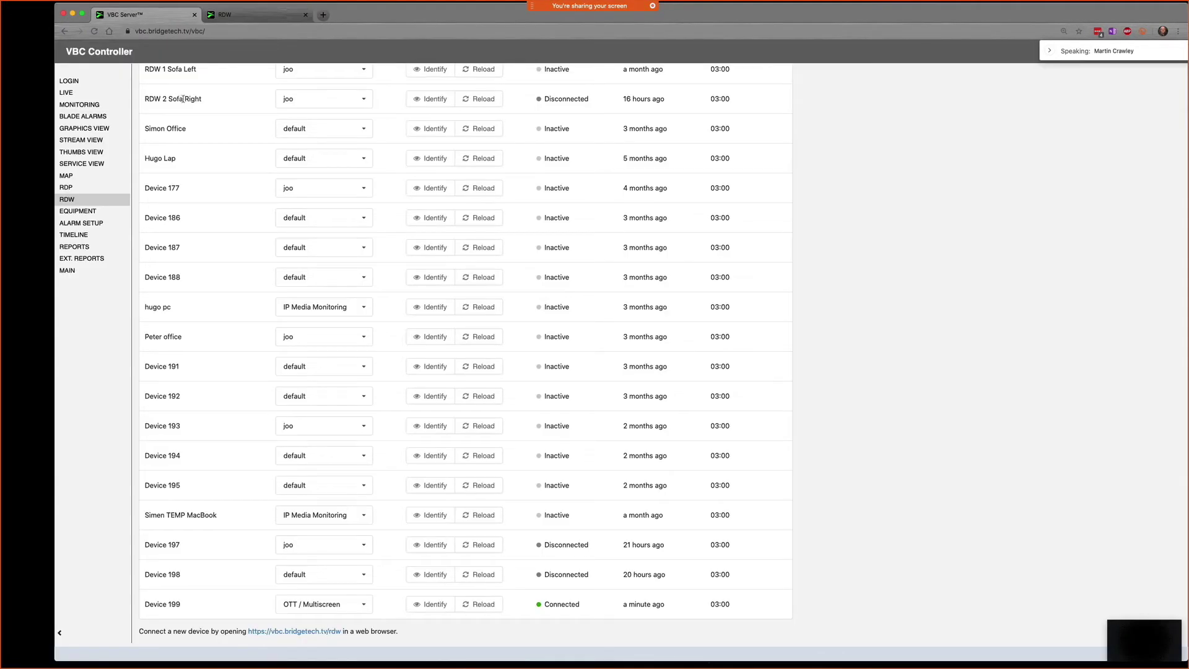
Step: Create a new RDW canvas named Training
{"action": "scroll", "coordinate": [181, 99], "scroll_direction": "up", "scroll_amount": 3}
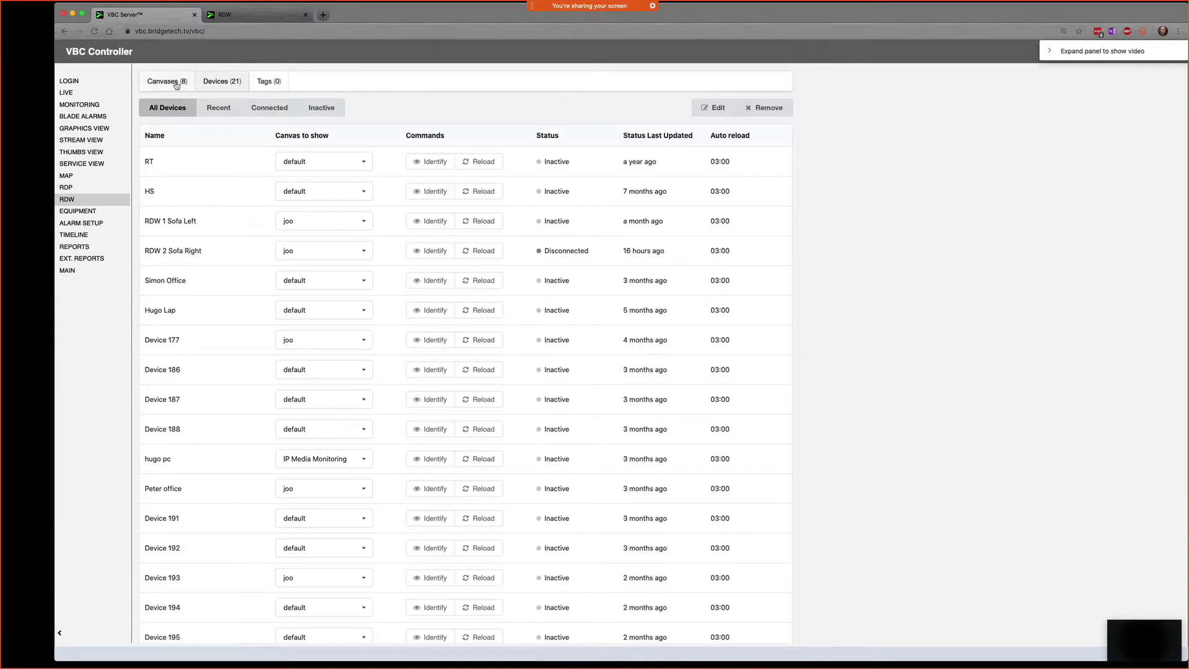
{"action": "left_click", "coordinate": [176, 84]}
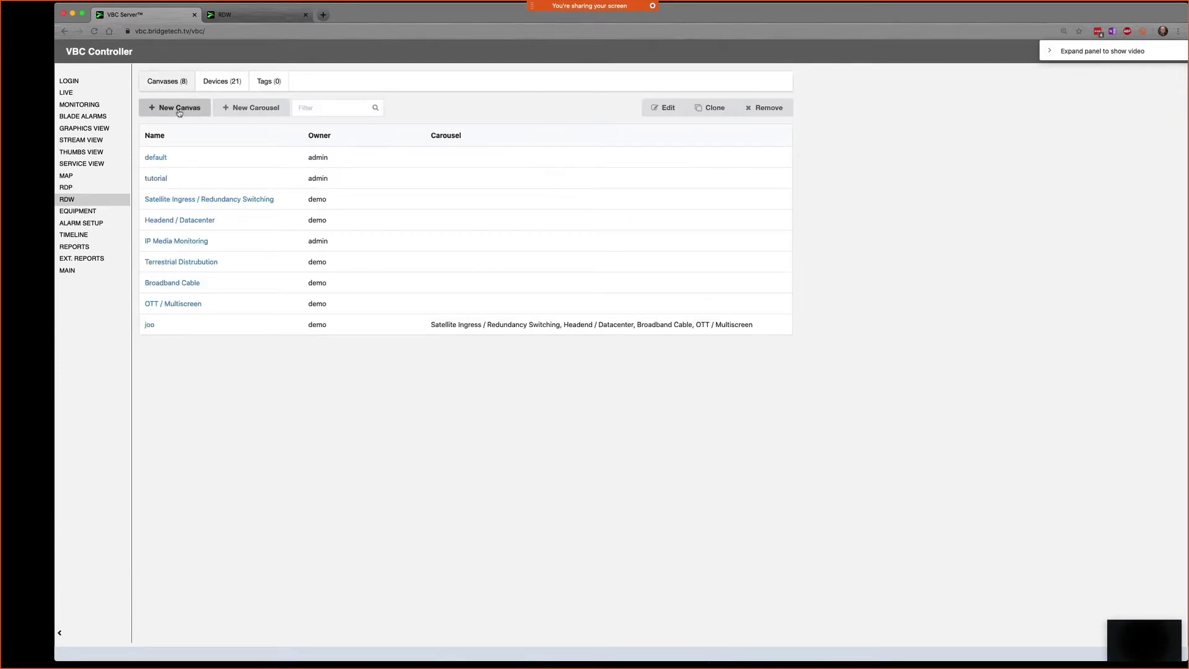
{"action": "left_click", "coordinate": [179, 110]}
{"action": "left_click", "coordinate": [544, 351]}
{"action": "type", "text": "Trai"}
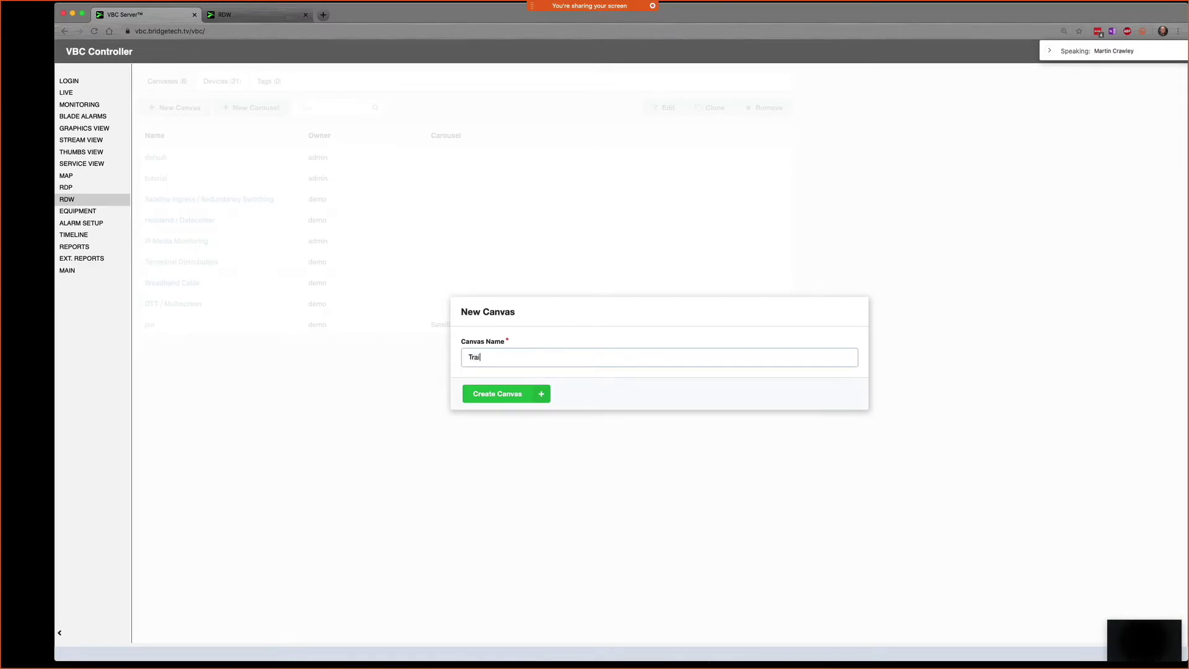
{"action": "type", "text": "nin g"}
{"action": "key", "text": "Left"}
{"action": "key", "text": "BackSpace"}
{"action": "left_click", "coordinate": [517, 393]}
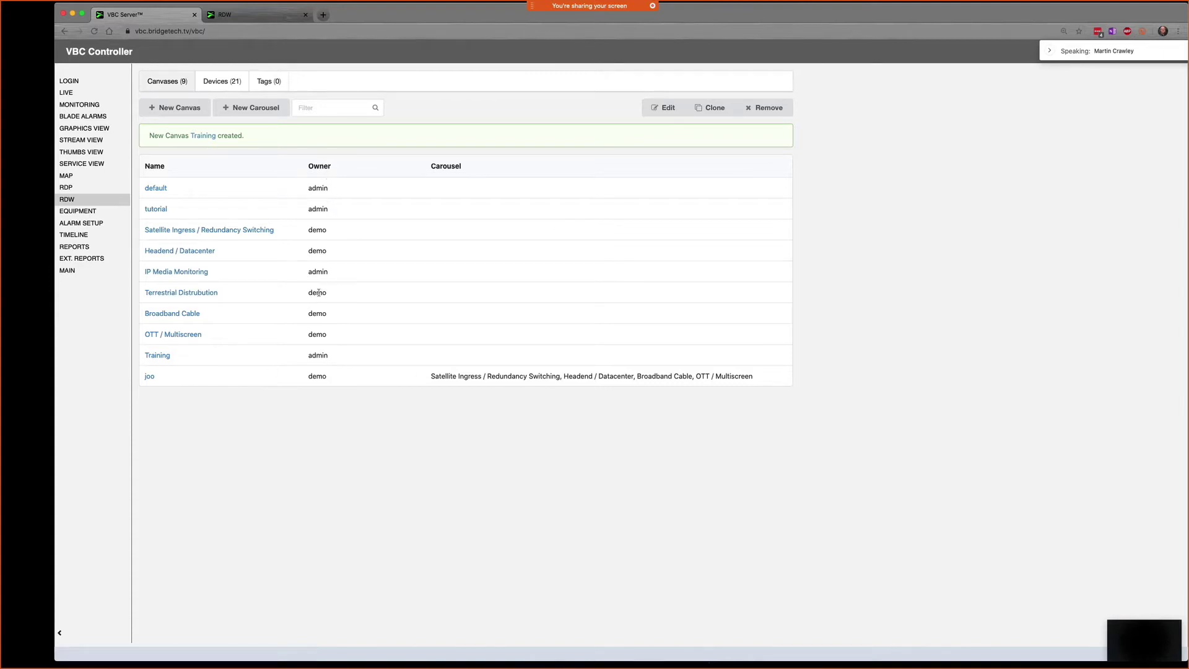
Step: Open the Training canvas for editing and examine its grid display, snapping, width and height settings
{"action": "double_click", "coordinate": [319, 357]}
{"action": "left_click", "coordinate": [157, 357]}
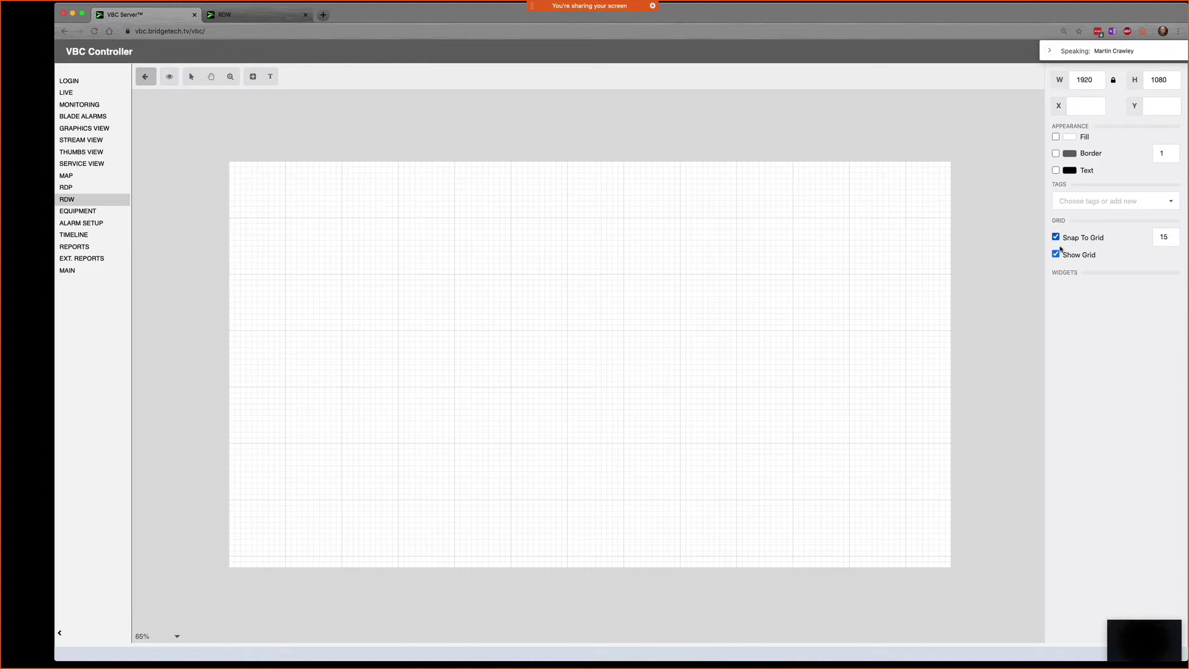
{"action": "left_click", "coordinate": [1057, 255]}
{"action": "left_click", "coordinate": [1056, 255]}
{"action": "left_click", "coordinate": [1057, 238]}
{"action": "left_click", "coordinate": [1056, 237]}
{"action": "left_click_drag", "start_coordinate": [1091, 80], "coordinate": [1077, 80]}
{"action": "left_click_drag", "start_coordinate": [1166, 79], "coordinate": [1151, 79]}
Step: Enable the canvas fill and give it the dark grey colour #615E5E
{"action": "left_click", "coordinate": [1056, 137]}
{"action": "left_click", "coordinate": [1074, 137]}
{"action": "left_click", "coordinate": [930, 127]}
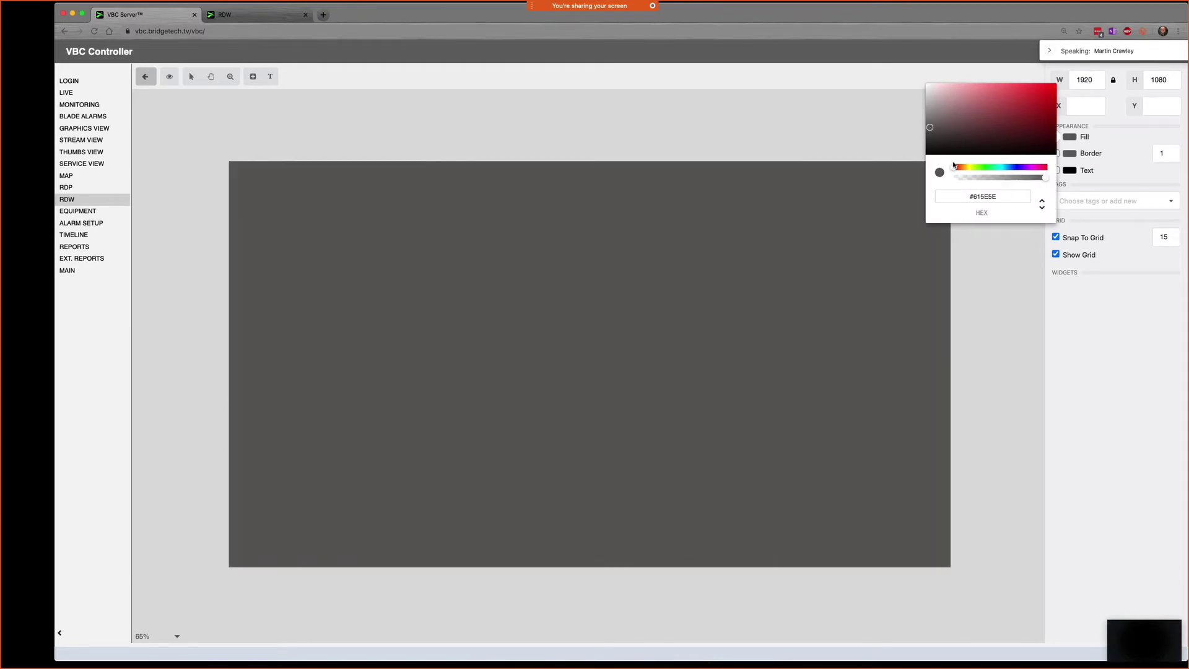
Step: Try red, green and mustard yellow shades as the canvas fill colour
{"action": "left_click", "coordinate": [1030, 99]}
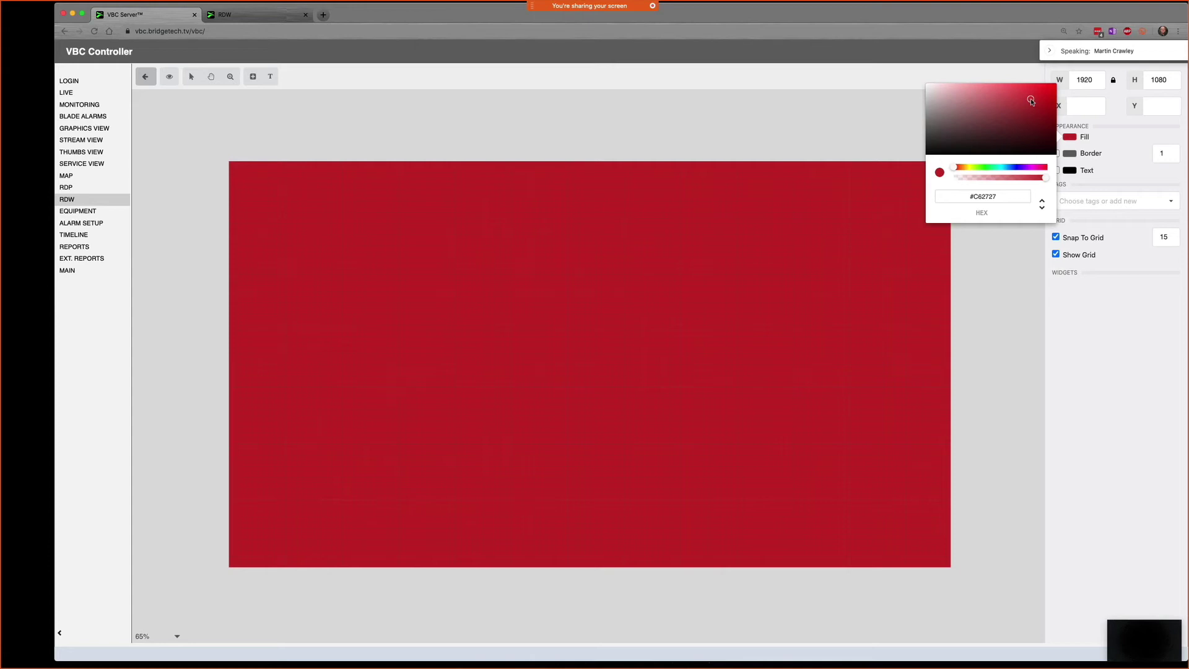
{"action": "left_click", "coordinate": [1002, 167]}
{"action": "left_click", "coordinate": [981, 168]}
{"action": "left_click", "coordinate": [973, 167]}
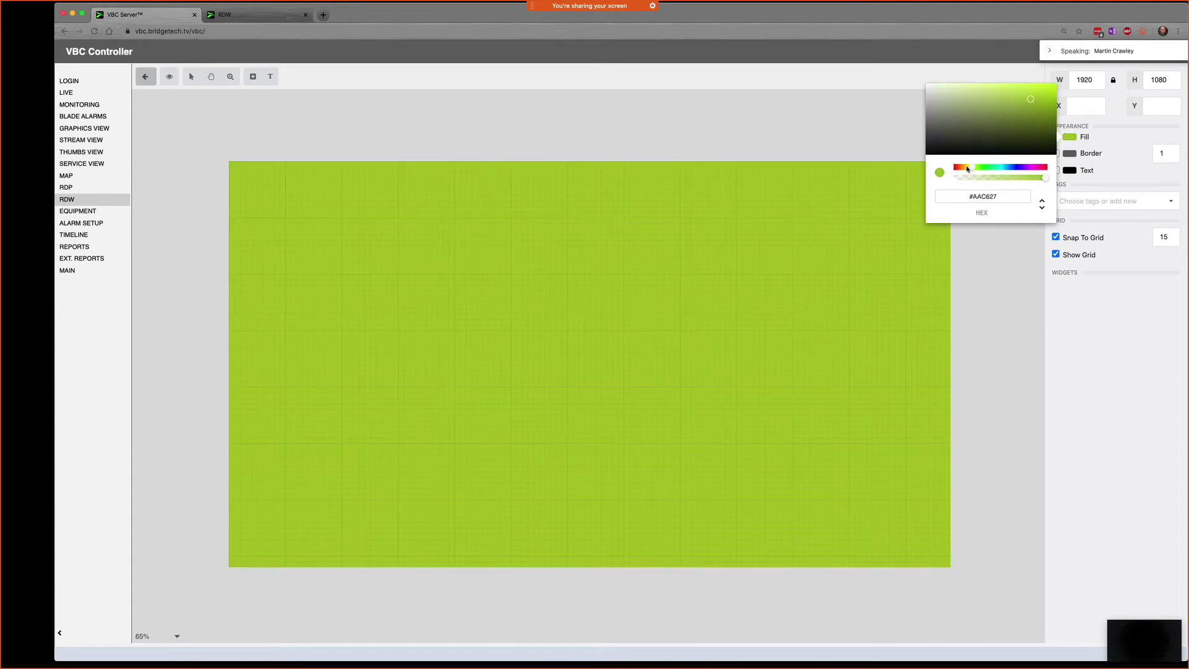
{"action": "left_click", "coordinate": [968, 168]}
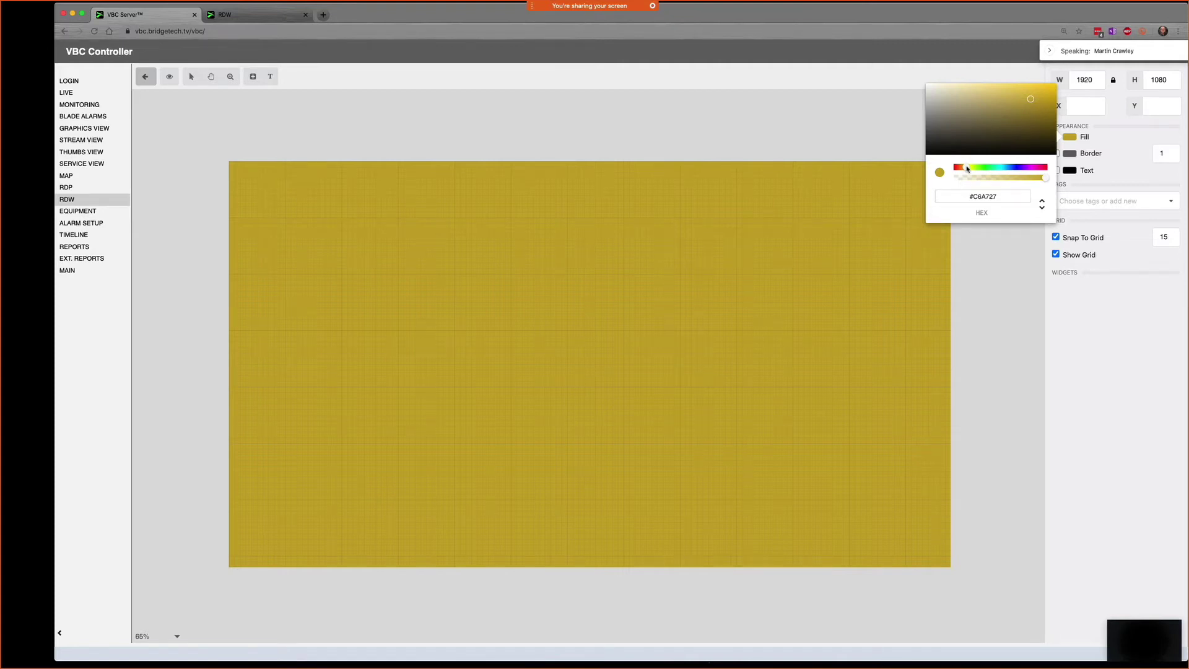
{"action": "left_click", "coordinate": [960, 167]}
Step: Compare several grey shades and set the canvas fill colour to #717070
{"action": "left_click", "coordinate": [931, 122]}
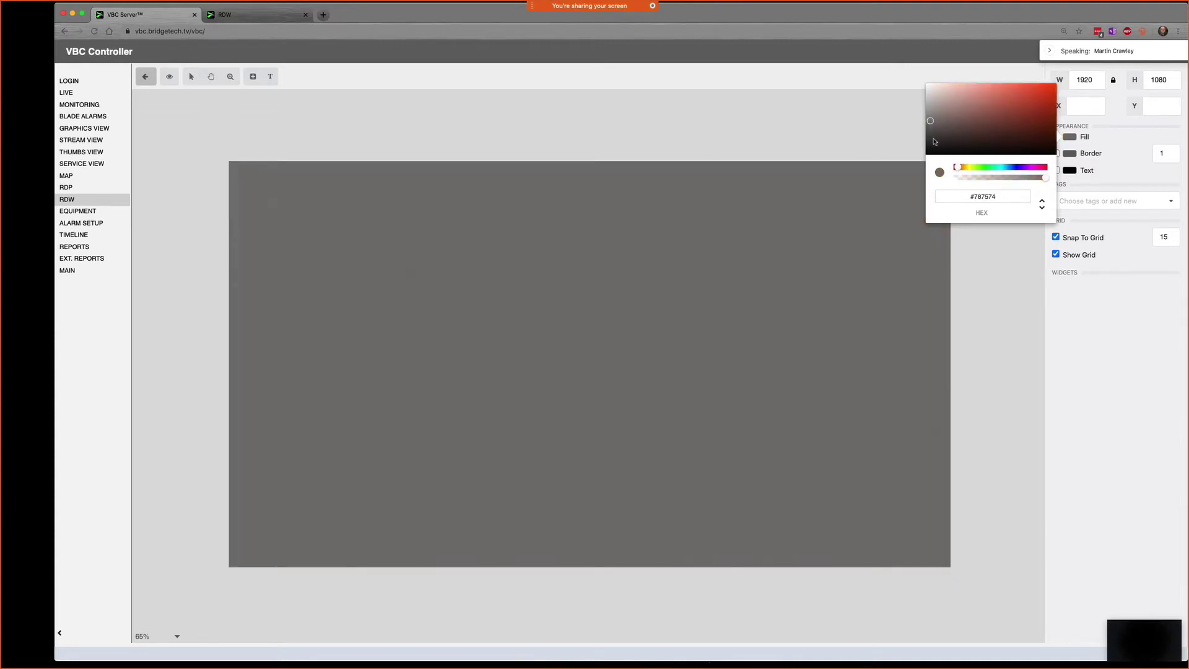
{"action": "left_click", "coordinate": [935, 140]}
{"action": "left_click", "coordinate": [929, 98]}
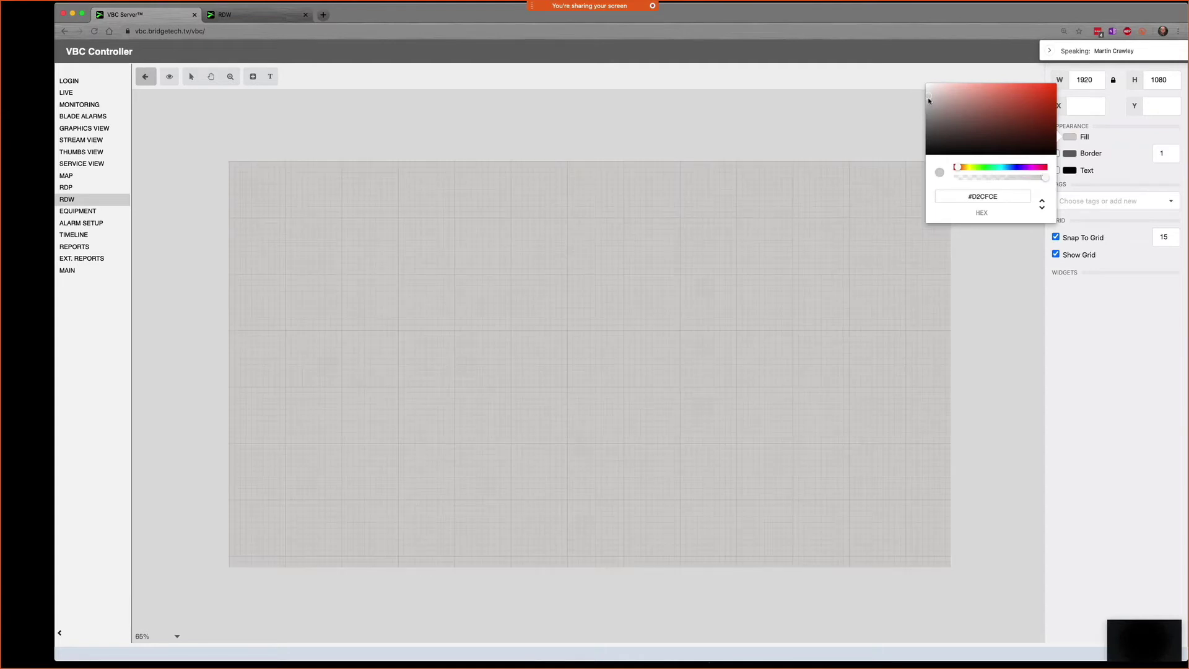
{"action": "left_click", "coordinate": [928, 107]}
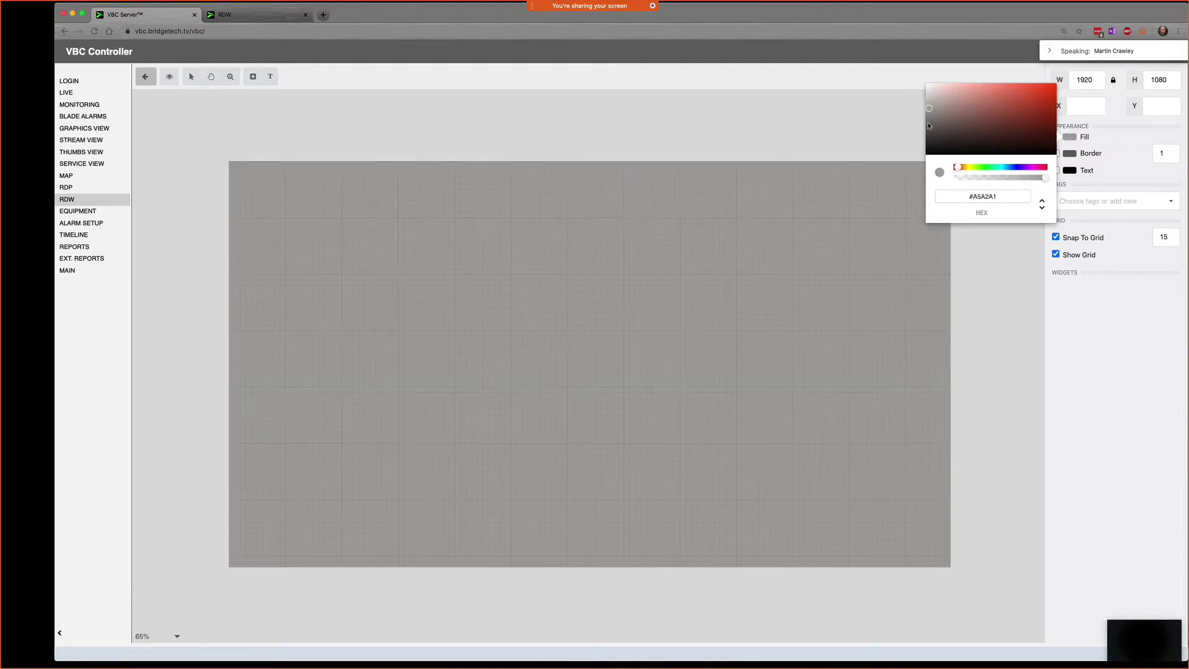
{"action": "left_click", "coordinate": [929, 124]}
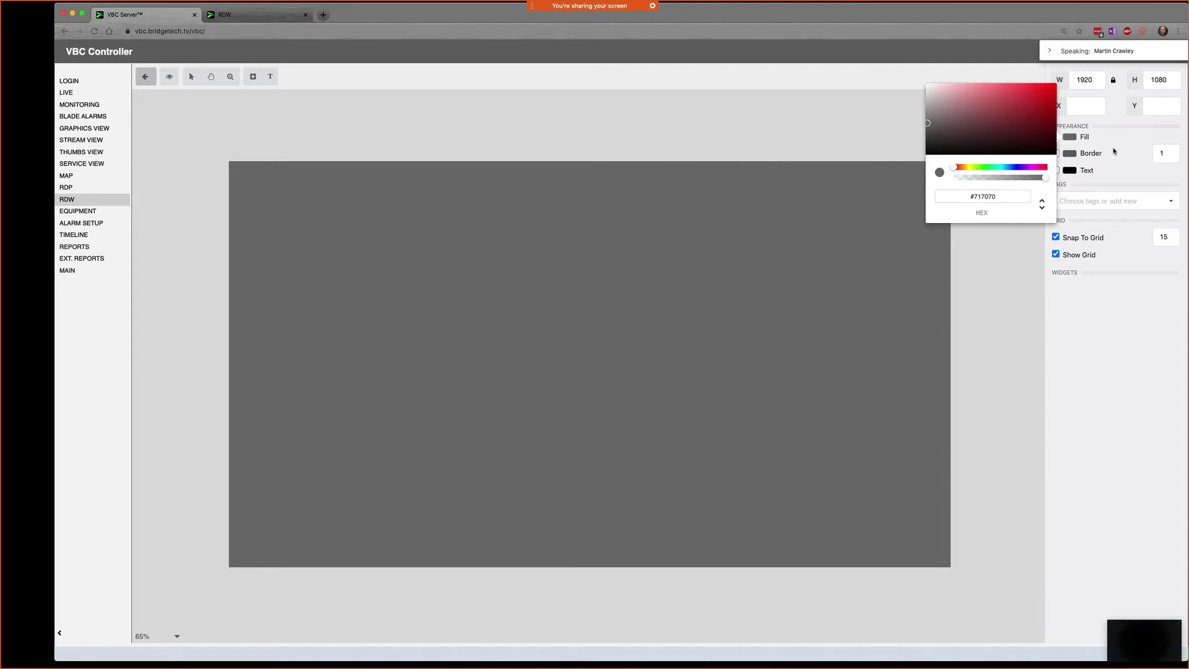
{"action": "left_click", "coordinate": [1080, 158]}
Step: Enable the canvas border and set its width to 5
{"action": "left_click", "coordinate": [1055, 154]}
{"action": "double_click", "coordinate": [1154, 153]}
{"action": "type", "text": "5"}
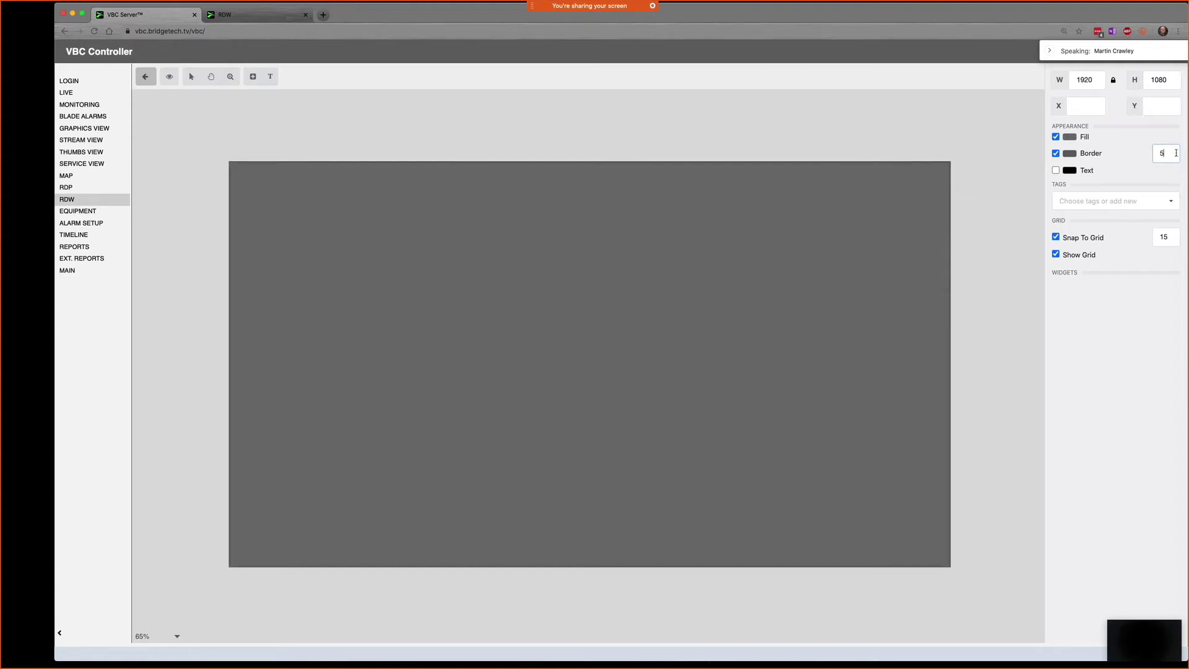
Step: Try the canvas text colour option and turn off both the text and the border
{"action": "left_click", "coordinate": [1157, 168]}
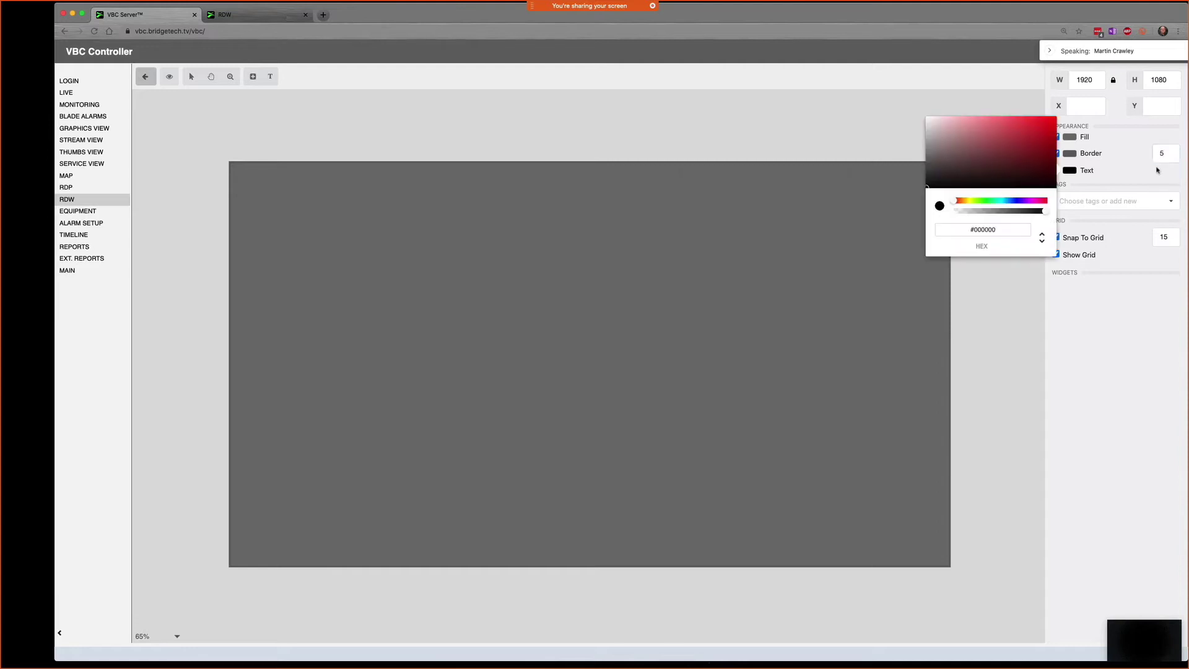
{"action": "left_click", "coordinate": [1092, 168]}
{"action": "left_click", "coordinate": [1056, 170]}
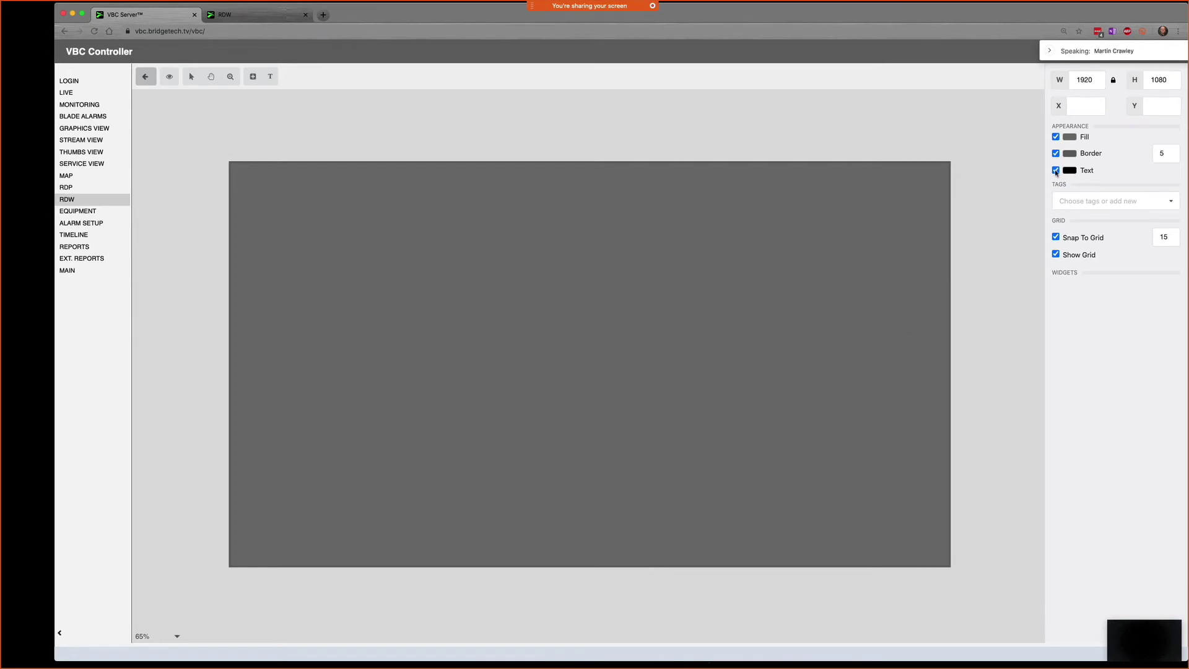
{"action": "left_click", "coordinate": [1056, 171]}
{"action": "left_click", "coordinate": [1056, 154]}
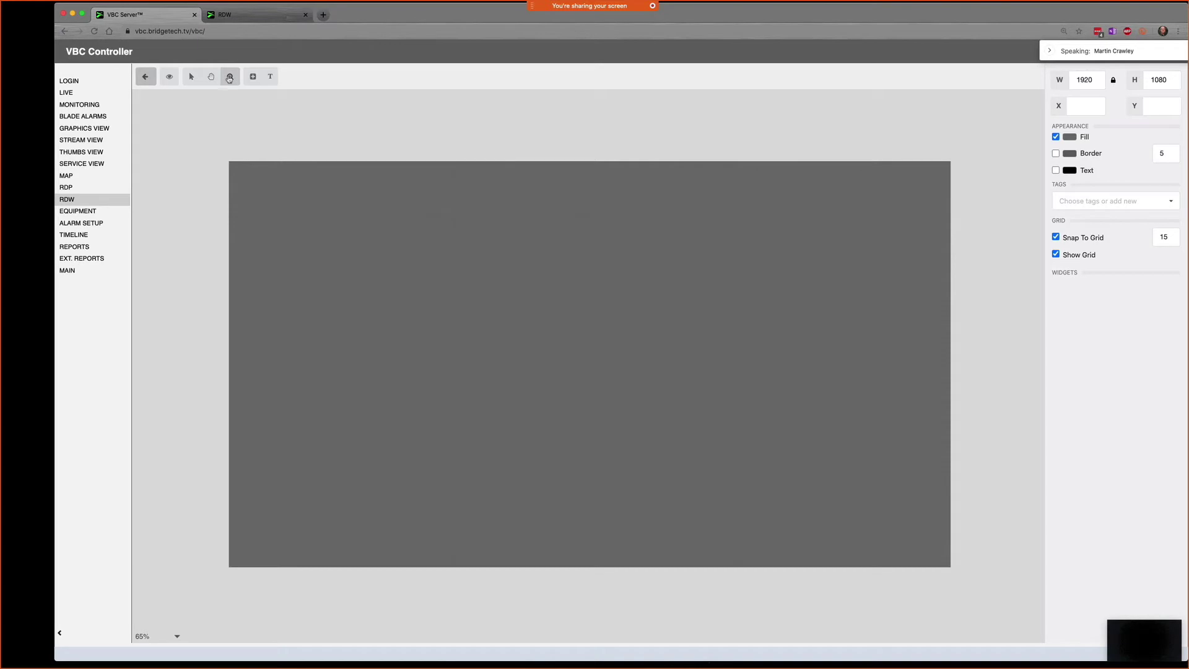
Step: Try the zoom and pan tools on the empty canvas, bringing it fully into view at 75%
{"action": "left_click", "coordinate": [231, 77]}
{"action": "left_click", "coordinate": [385, 217]}
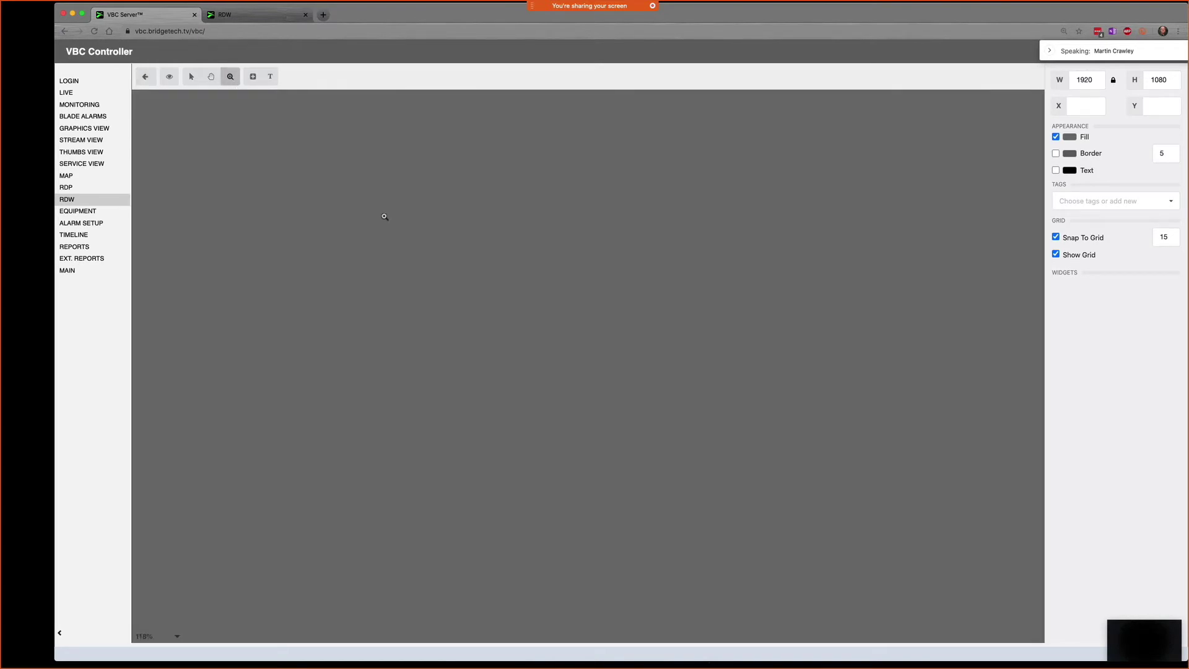
{"action": "left_click", "coordinate": [385, 217], "text": "alt"}
{"action": "scroll", "coordinate": [385, 217], "scroll_direction": "up", "scroll_amount": 3}
{"action": "scroll", "coordinate": [385, 216], "scroll_direction": "down", "scroll_amount": 3}
{"action": "scroll", "coordinate": [385, 217], "scroll_direction": "up", "scroll_amount": 3}
{"action": "scroll", "coordinate": [385, 217], "scroll_direction": "down", "scroll_amount": 3}
{"action": "scroll", "coordinate": [384, 217], "scroll_direction": "up", "scroll_amount": 1}
{"action": "scroll", "coordinate": [385, 217], "scroll_direction": "down", "scroll_amount": 1}
{"action": "scroll", "coordinate": [385, 217], "scroll_direction": "up", "scroll_amount": 2}
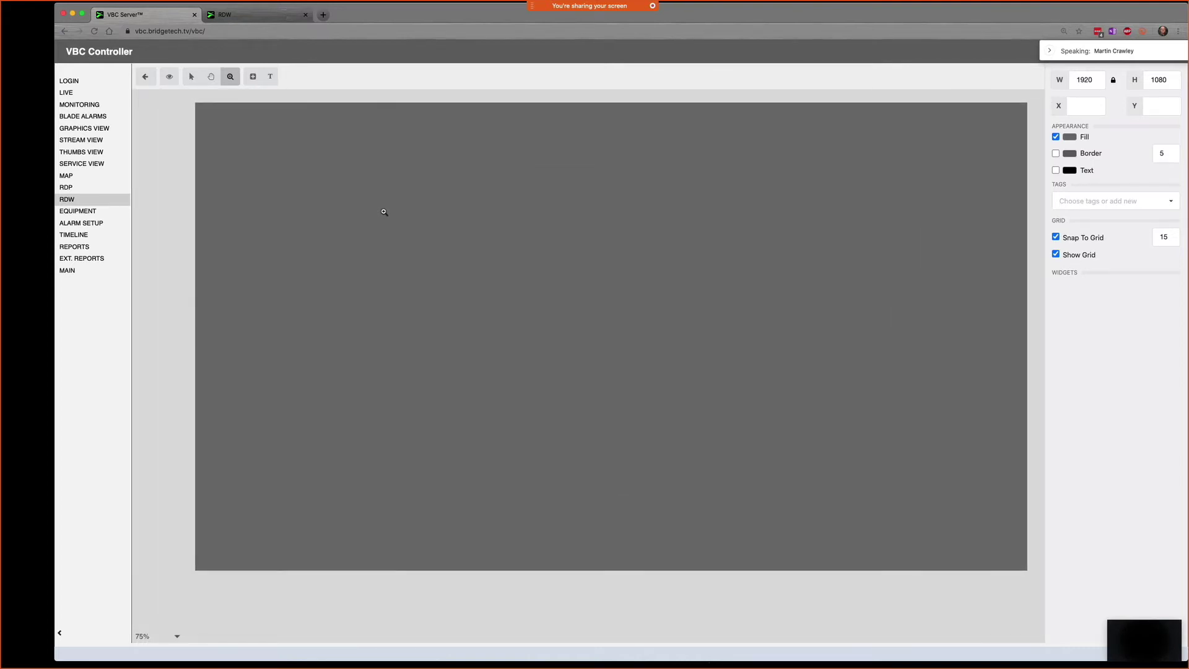
{"action": "left_click", "coordinate": [210, 76]}
{"action": "left_click_drag", "start_coordinate": [337, 159], "coordinate": [305, 180]}
{"action": "left_click", "coordinate": [192, 77]}
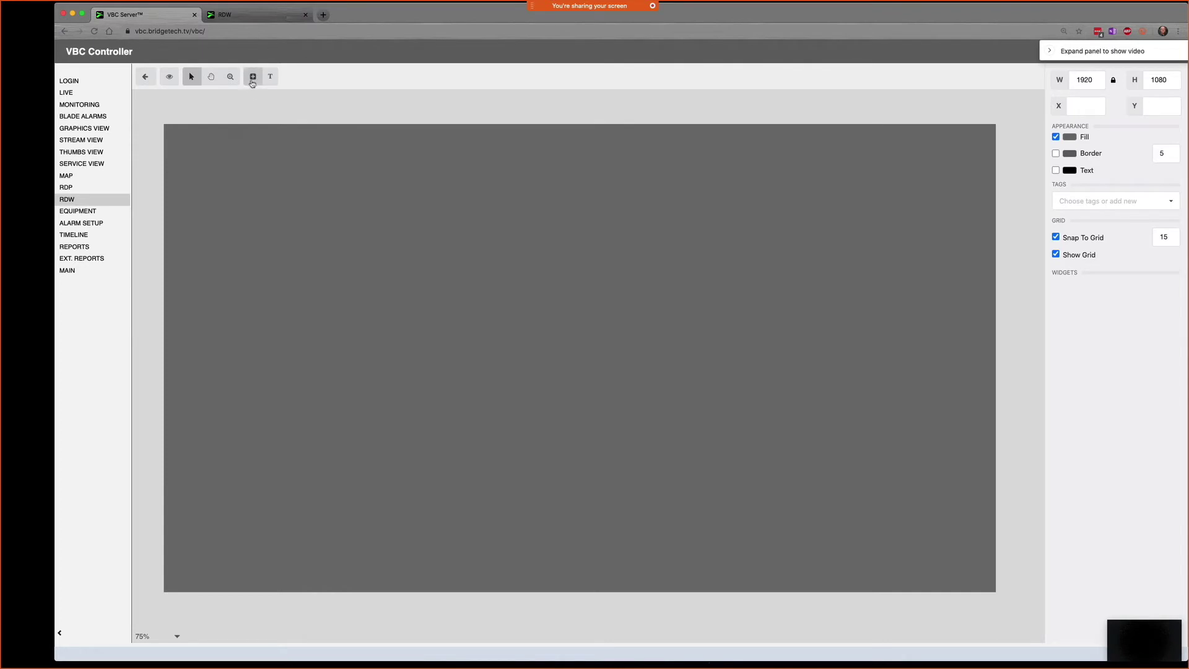
Step: Add a Thumbnail widget about 360 × 195 in the upper-left area of the canvas
{"action": "left_click", "coordinate": [253, 78]}
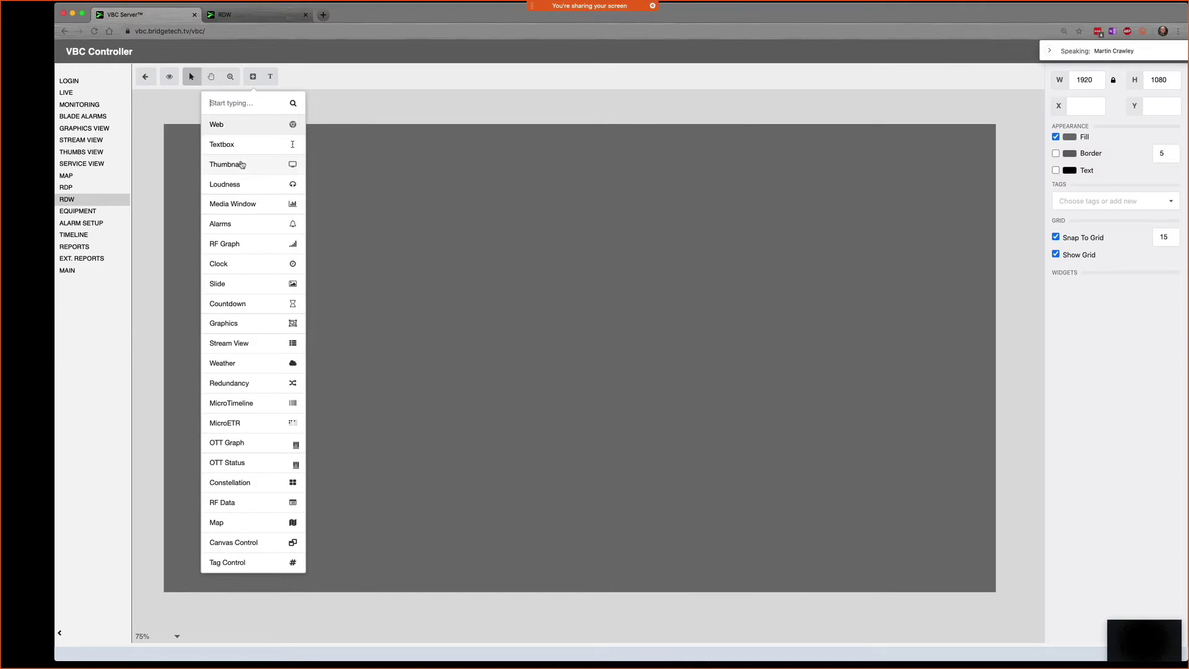
{"action": "left_click", "coordinate": [242, 164]}
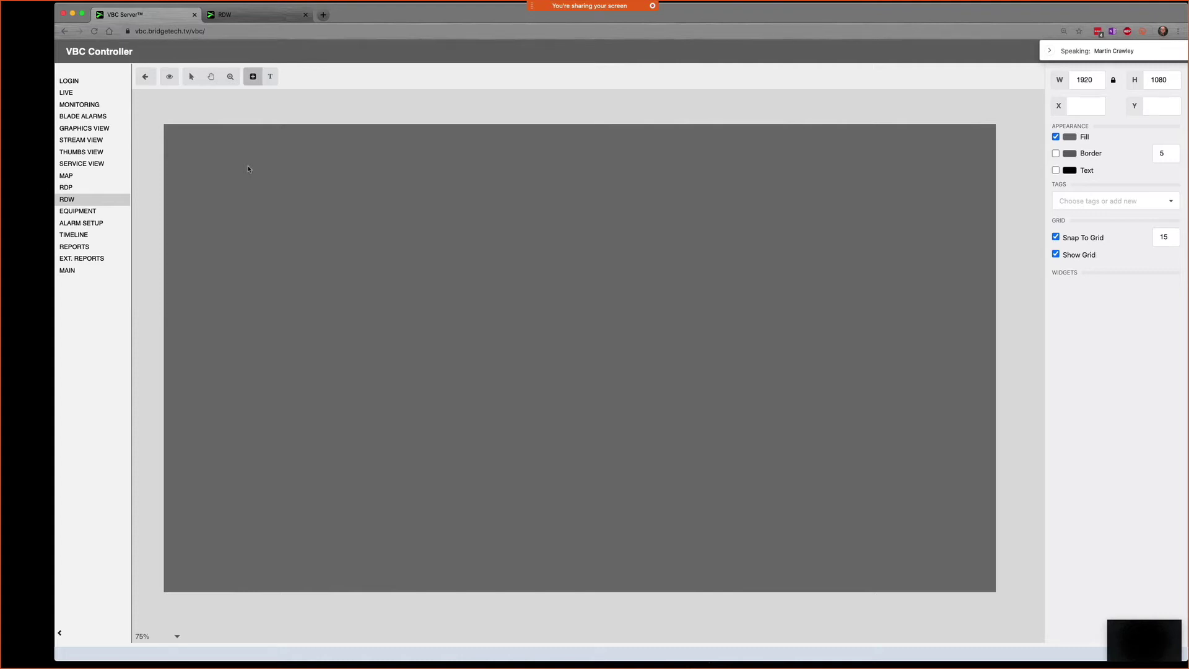
{"action": "left_click_drag", "start_coordinate": [197, 164], "coordinate": [356, 247]}
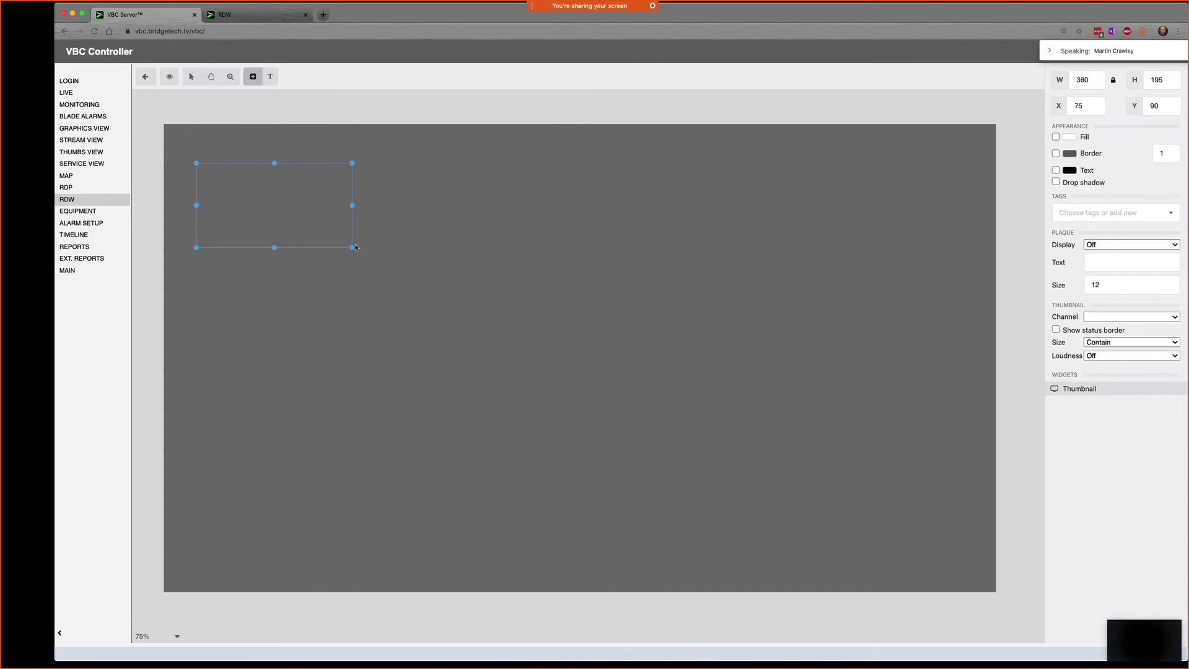
Step: Assign the channel CNBC Europe via VB288 to the thumbnail and show its status border
{"action": "left_click", "coordinate": [1117, 317]}
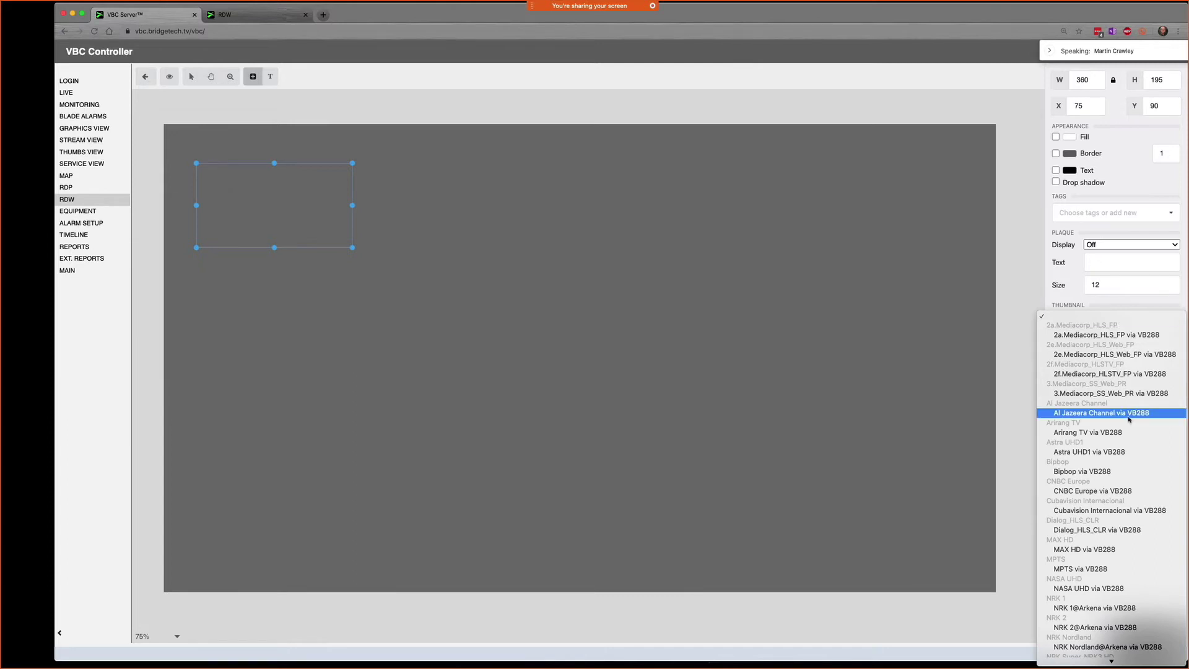
{"action": "left_click", "coordinate": [1107, 492]}
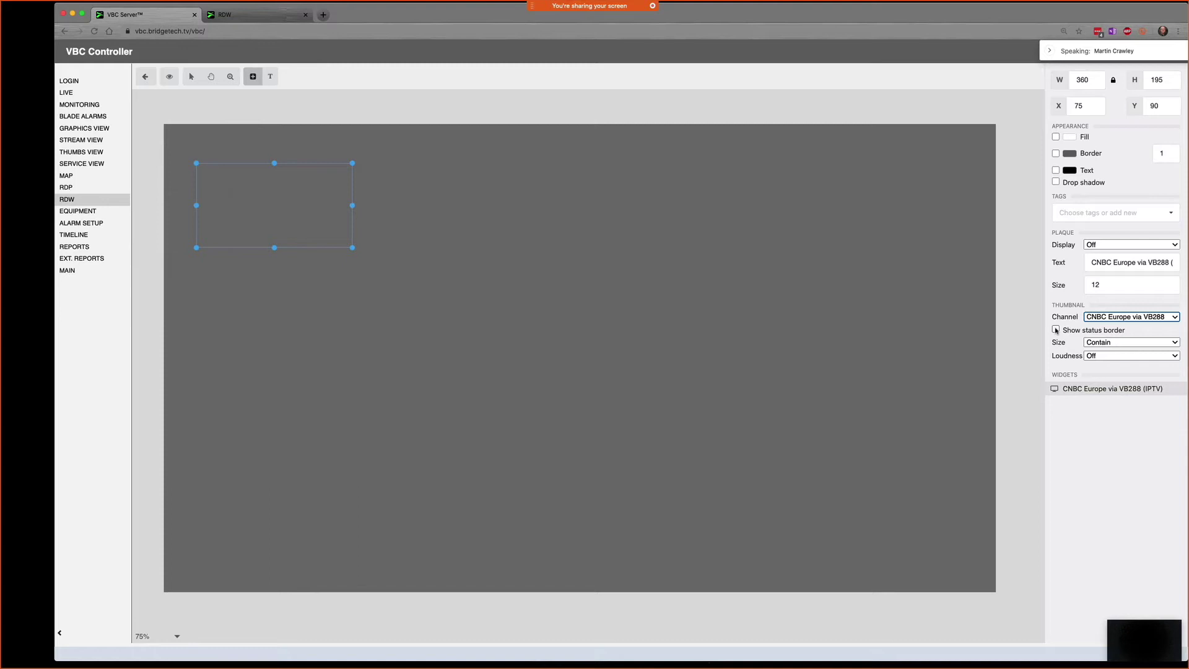
{"action": "left_click", "coordinate": [1056, 330]}
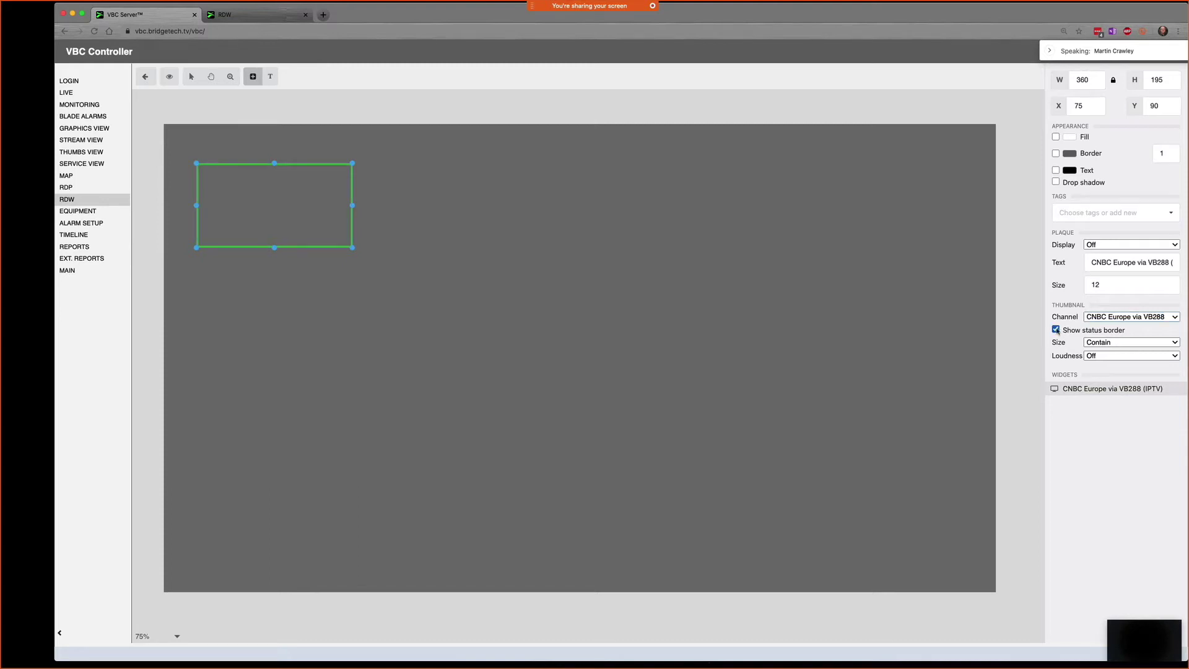
{"action": "left_click", "coordinate": [384, 280]}
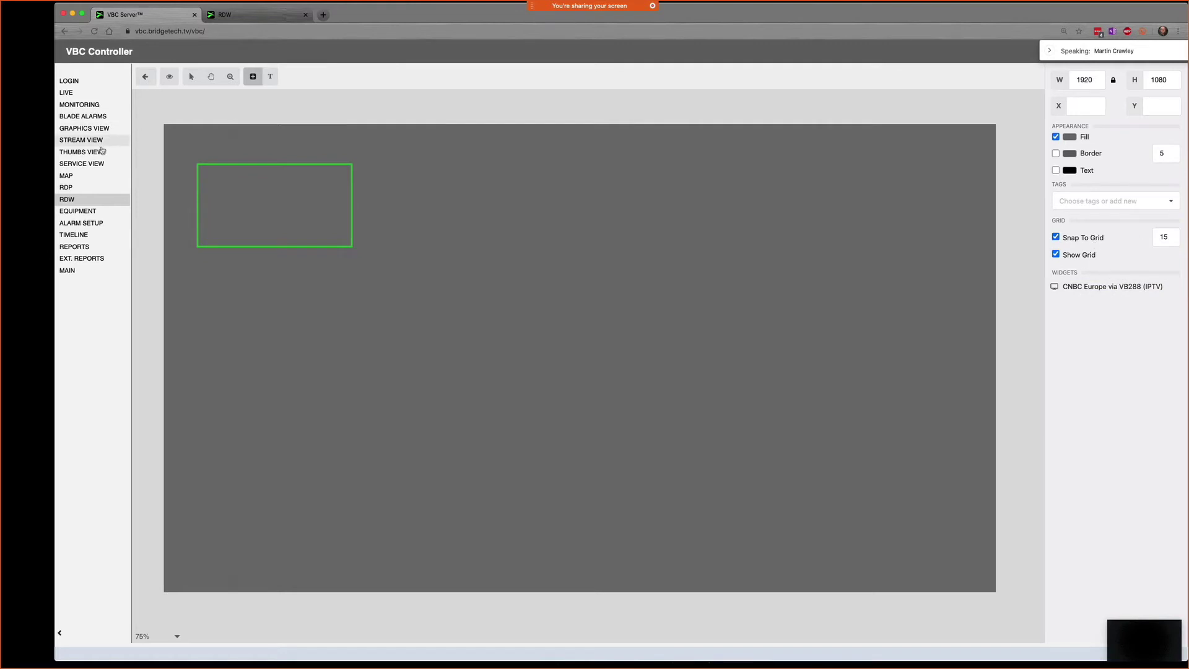
Step: Change the thumbnail's channel to Arirang TV via VB288
{"action": "left_click", "coordinate": [1095, 285]}
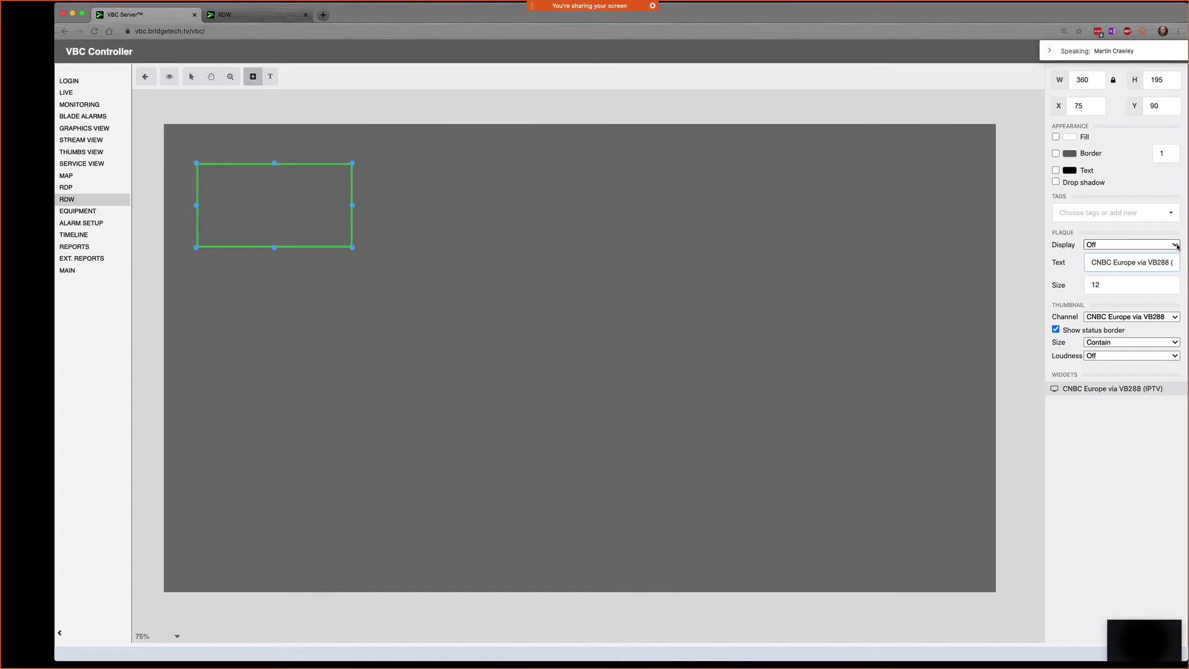
{"action": "left_click", "coordinate": [1156, 319]}
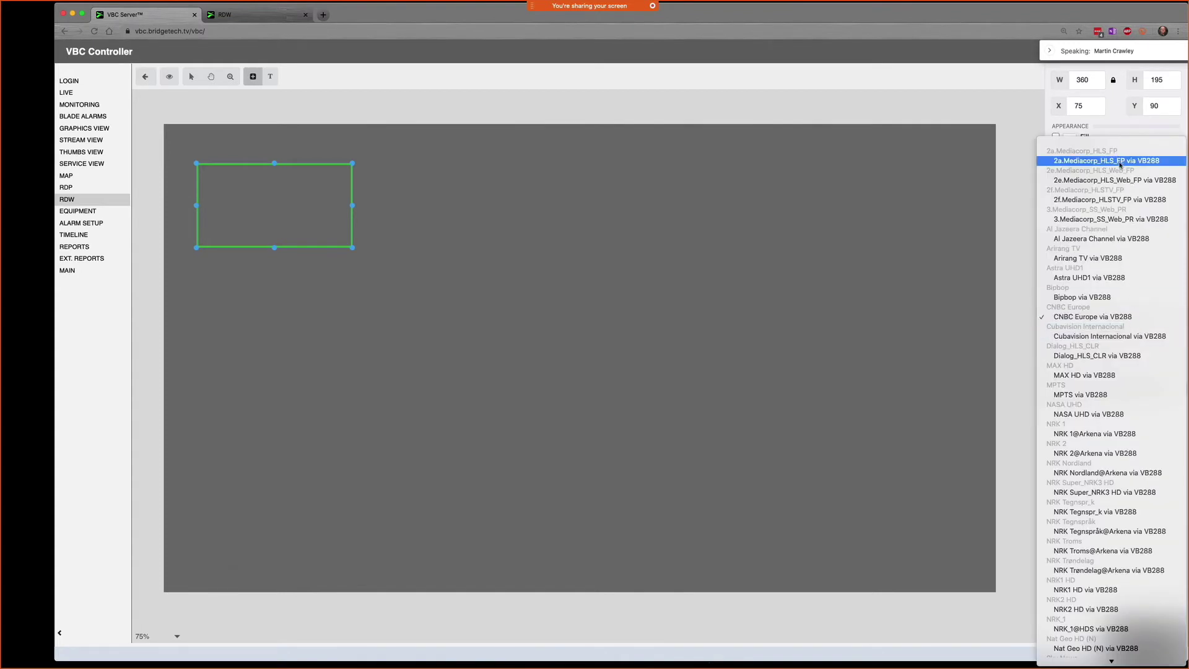
{"action": "left_click", "coordinate": [1118, 258]}
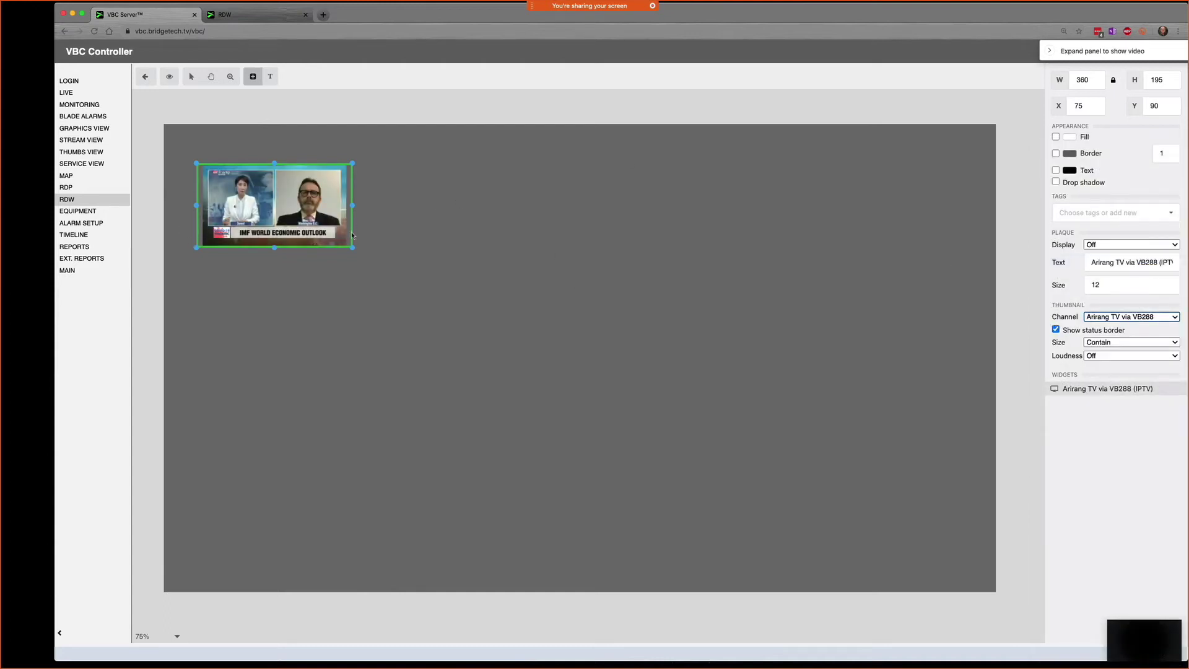
Step: Resize the Arirang TV thumbnail to about 900 × 510 so the picture fills its frame
{"action": "left_click_drag", "start_coordinate": [353, 205], "coordinate": [345, 205]}
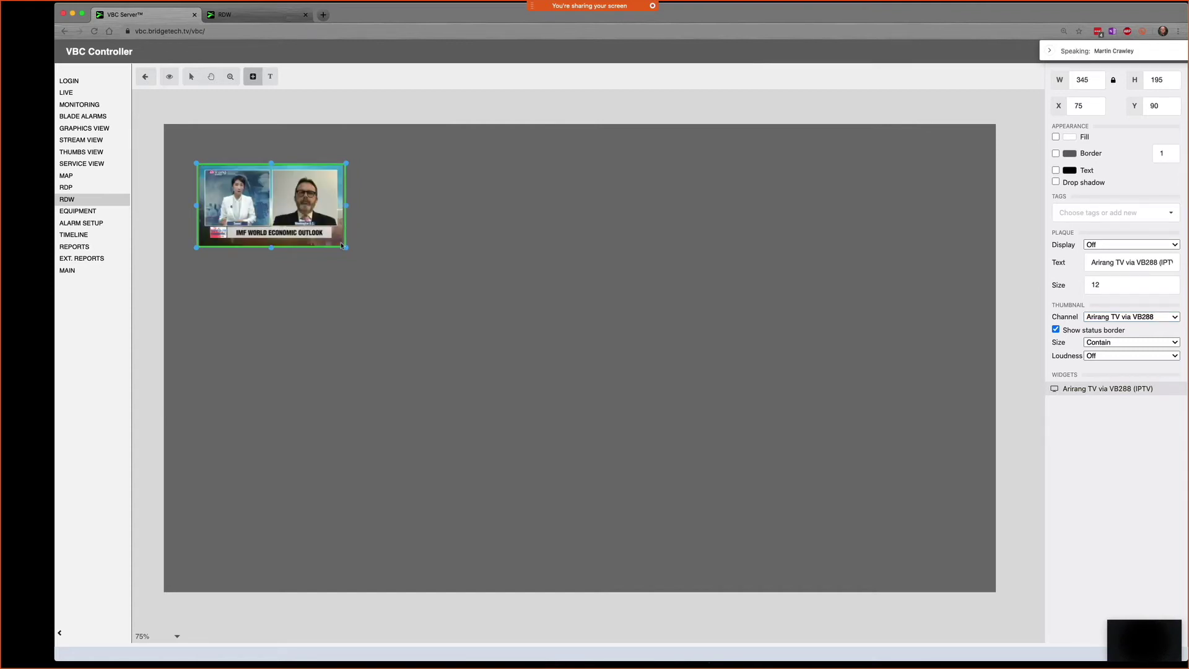
{"action": "left_click_drag", "start_coordinate": [345, 247], "coordinate": [600, 384]}
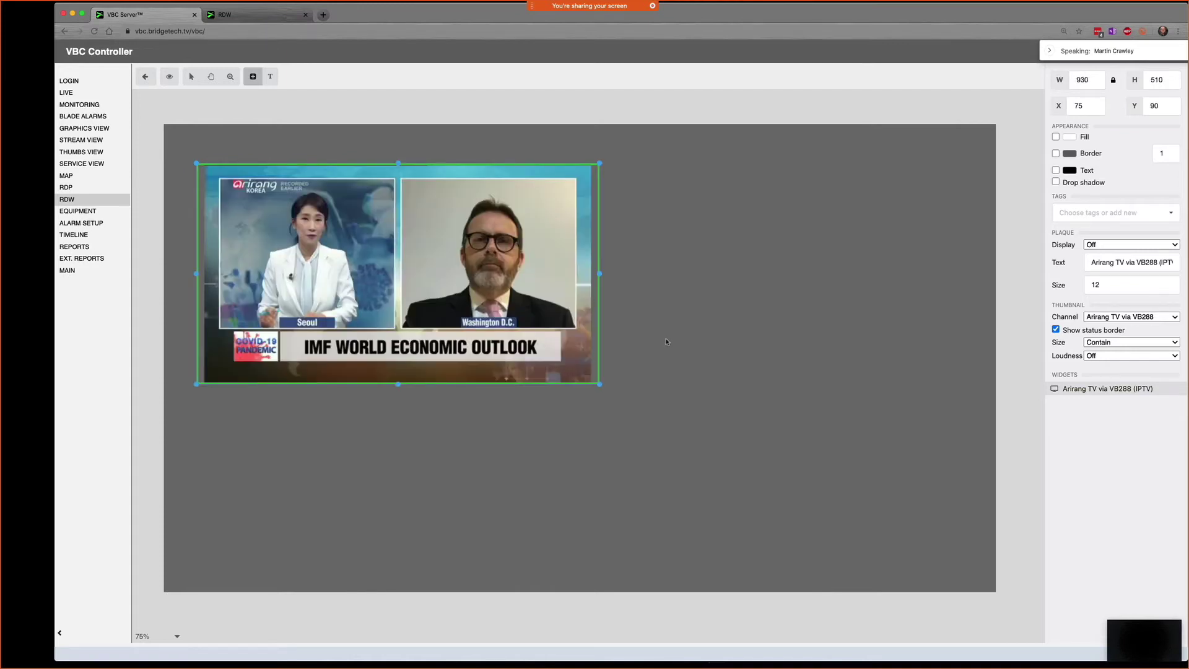
{"action": "left_click_drag", "start_coordinate": [599, 274], "coordinate": [586, 274]}
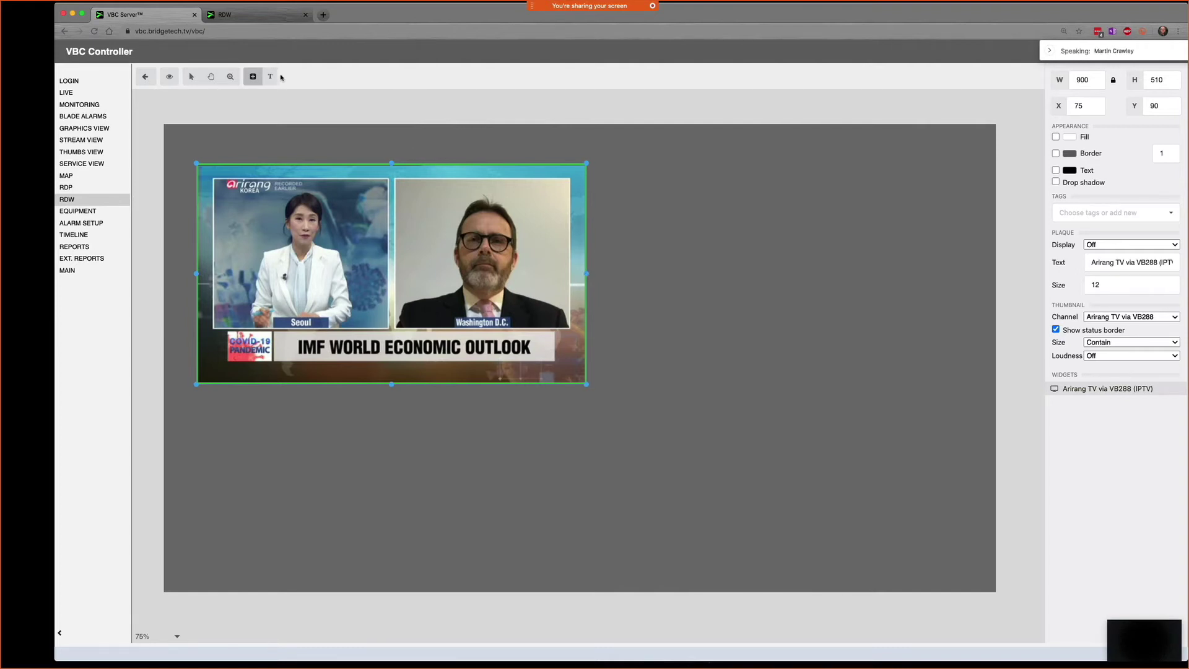
Step: Add a Loudness widget about 60 × 480 beside the right edge of the Arirang TV thumbnail
{"action": "left_click", "coordinate": [231, 76]}
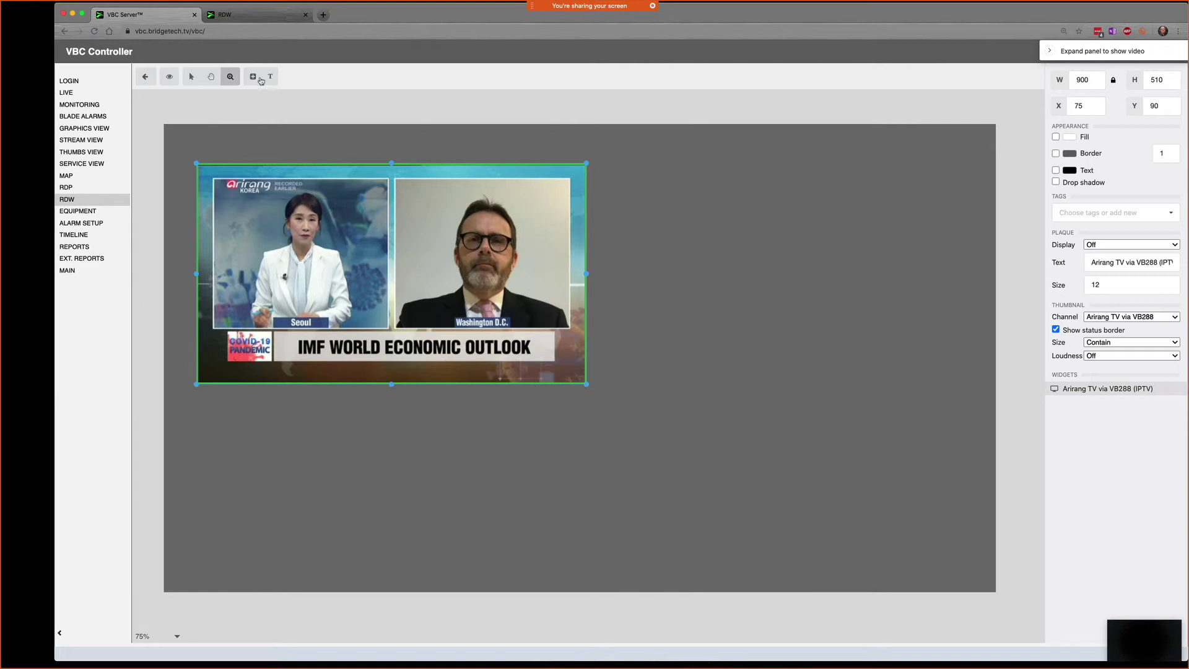
{"action": "left_click", "coordinate": [254, 79]}
{"action": "left_click", "coordinate": [259, 85]}
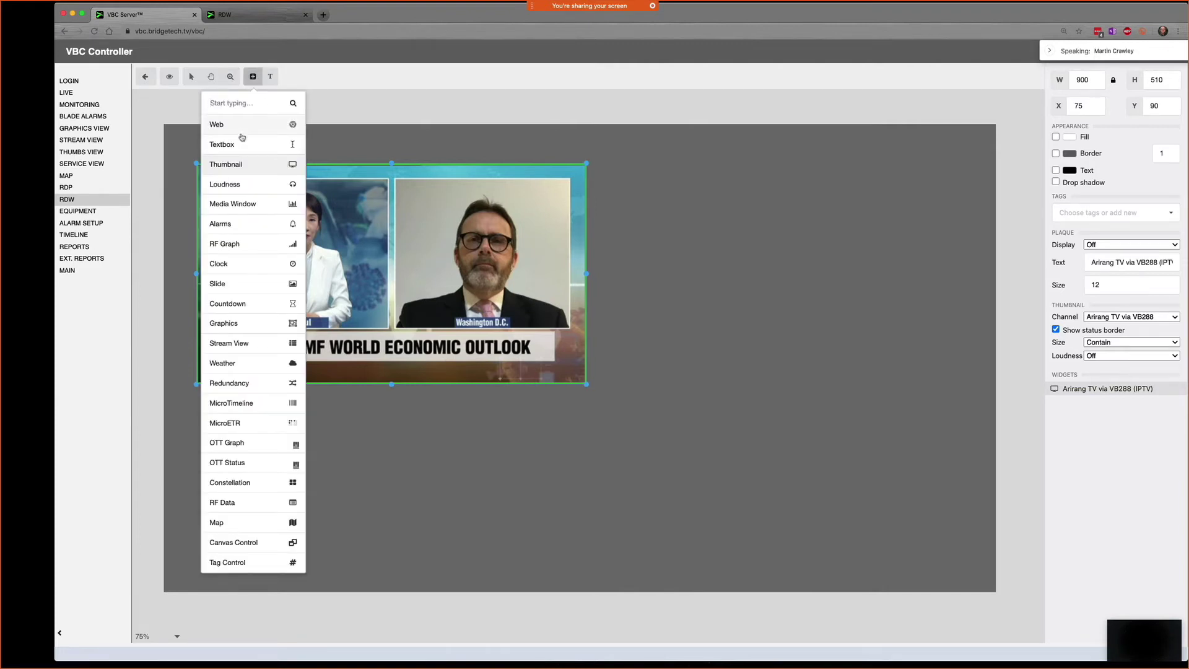
{"action": "left_click", "coordinate": [246, 184]}
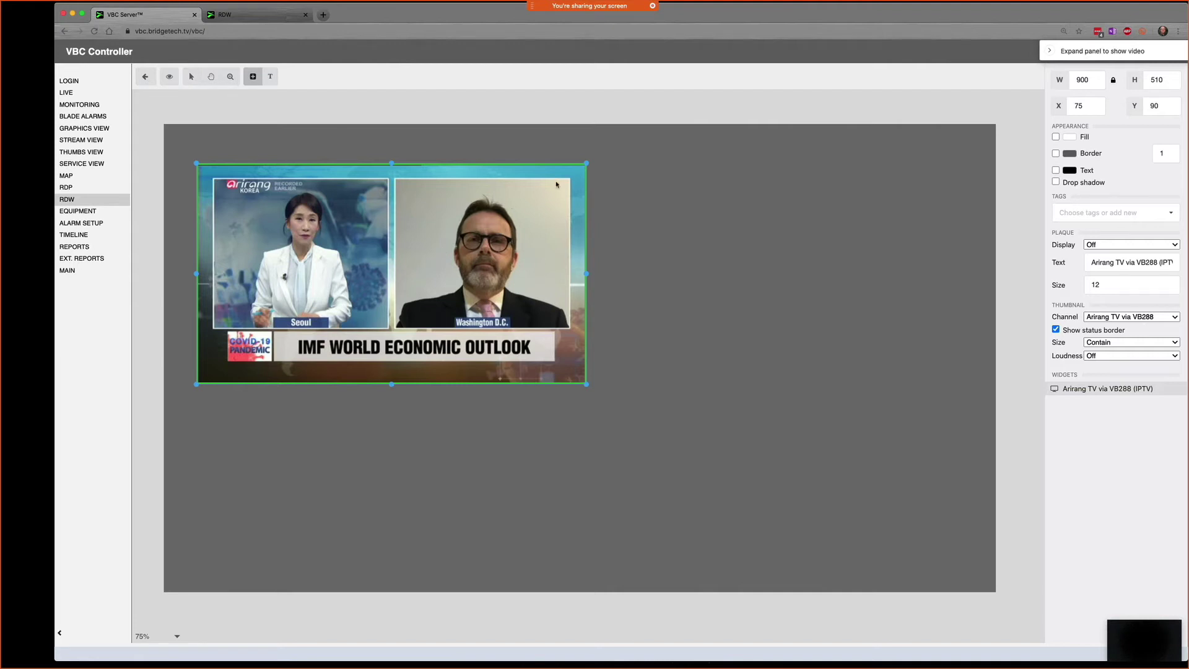
{"action": "left_click_drag", "start_coordinate": [588, 167], "coordinate": [583, 385]}
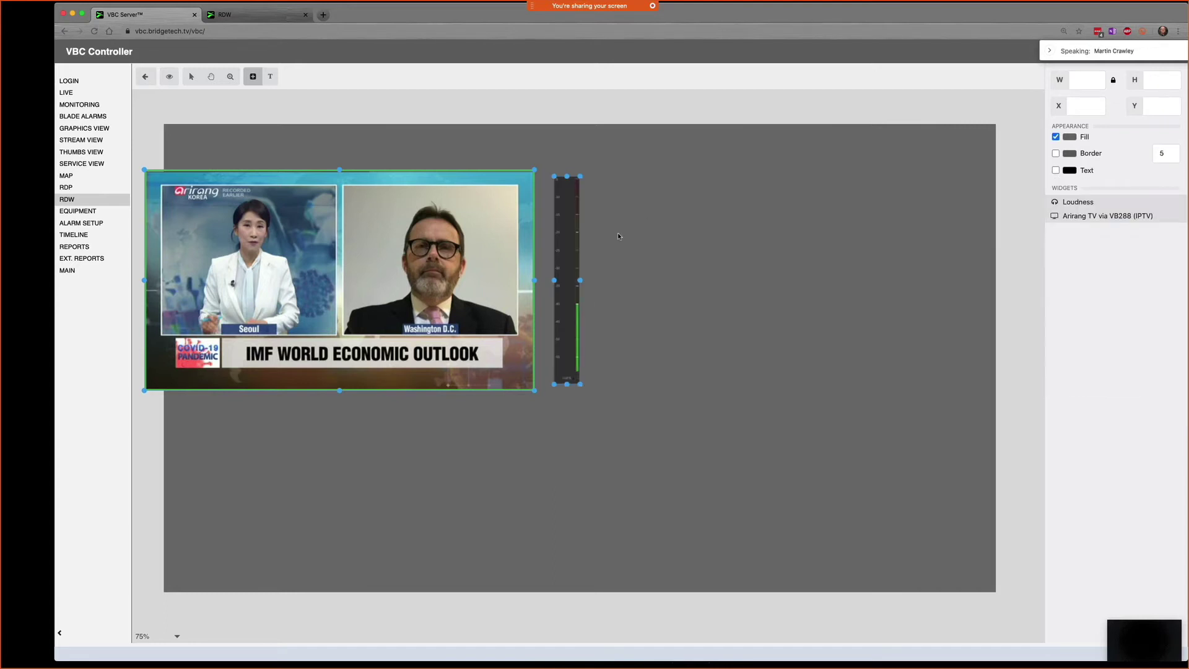
Step: Reposition both widgets and place the Loudness meter against the thumbnail's right edge at X 930, Y 120
{"action": "left_click_drag", "start_coordinate": [575, 240], "coordinate": [556, 226]}
{"action": "left_click", "coordinate": [667, 220]}
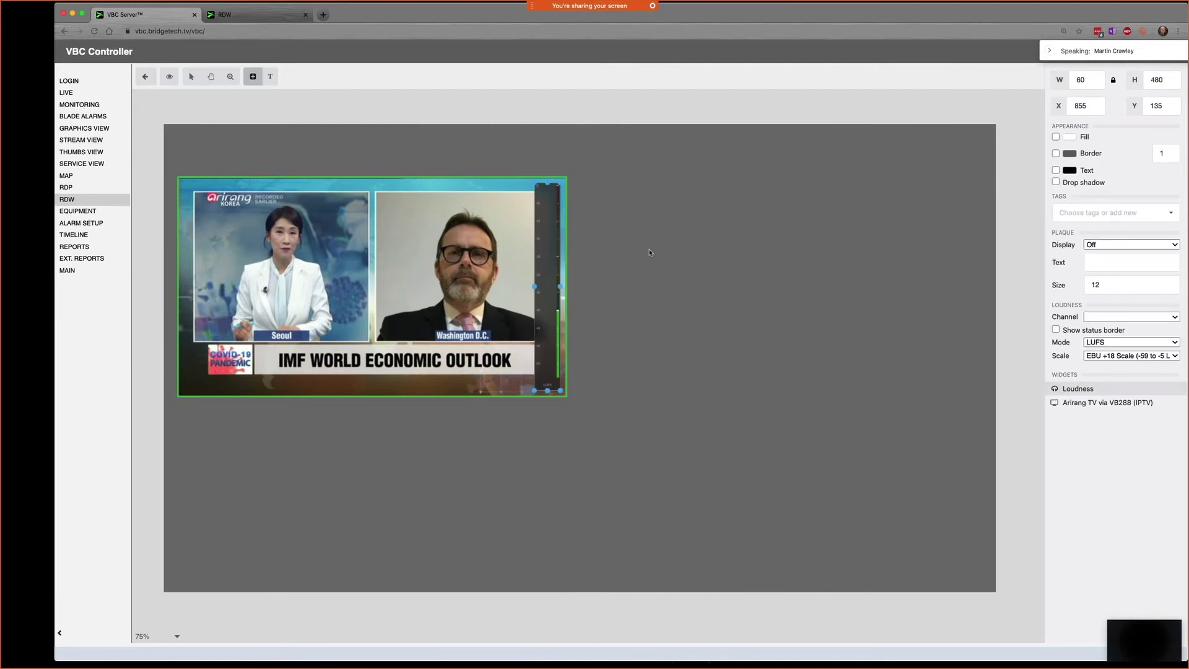
{"action": "left_click_drag", "start_coordinate": [547, 297], "coordinate": [581, 295]}
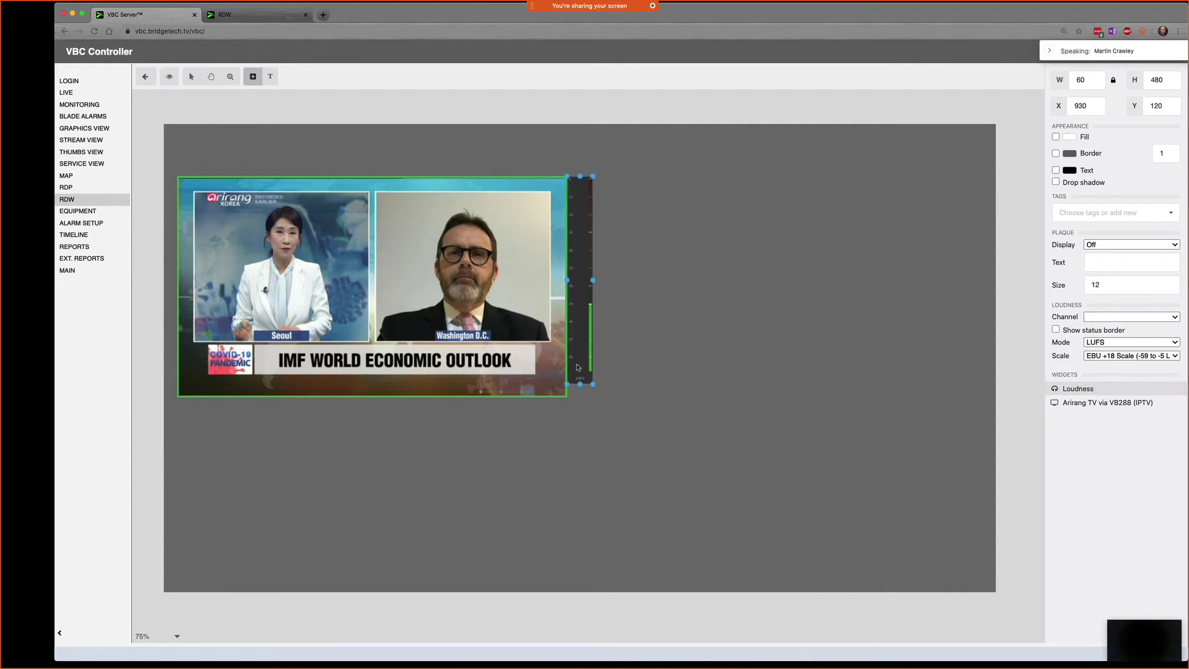
Step: Extend the Loudness meter to a height of 510 and move it away from the thumbnail to about X 1470, Y 135
{"action": "left_click_drag", "start_coordinate": [581, 385], "coordinate": [578, 397]}
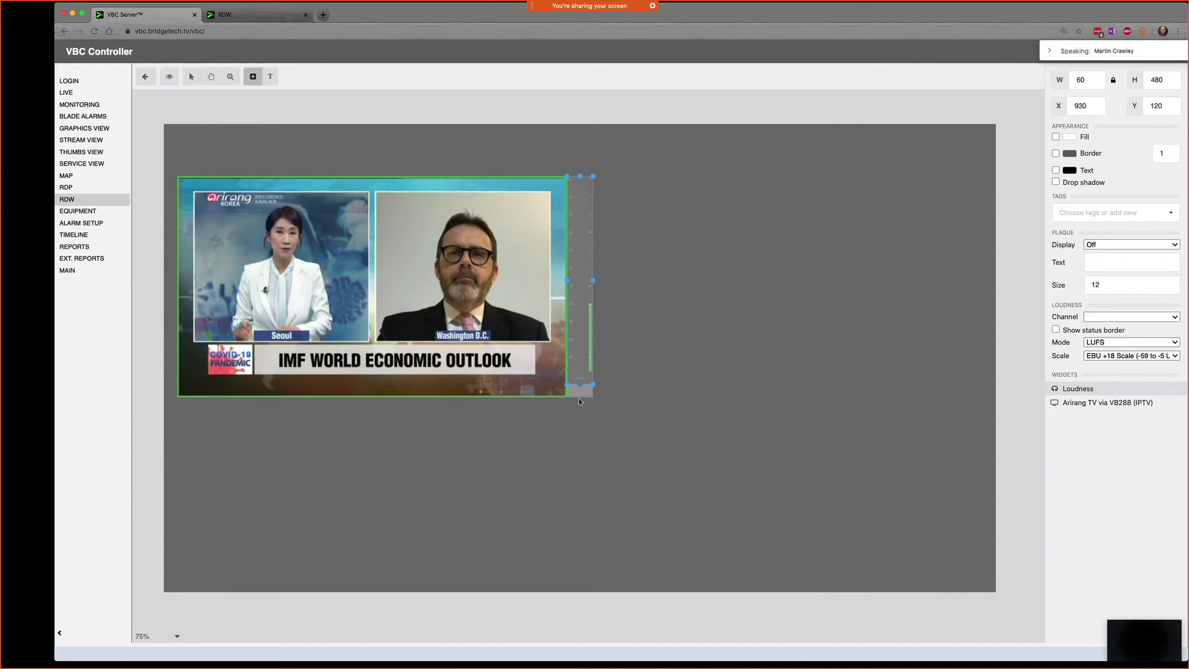
{"action": "left_click", "coordinate": [645, 344]}
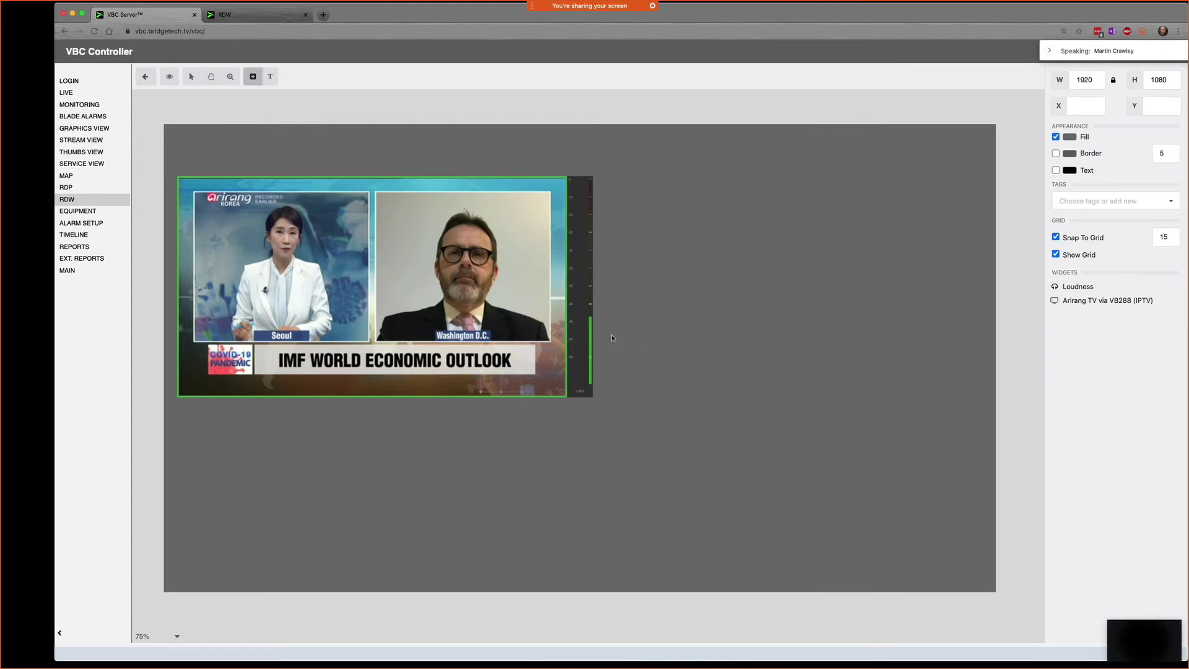
{"action": "left_click_drag", "start_coordinate": [591, 286], "coordinate": [825, 285]}
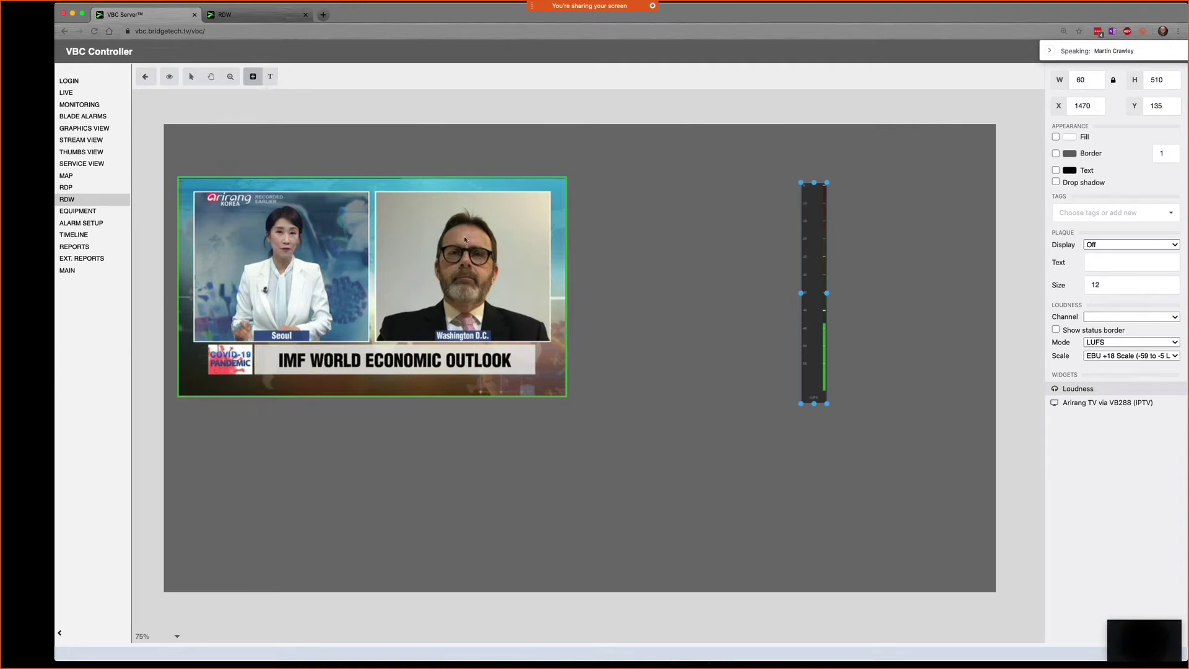
Step: Add a MicroTimeline widget about 390 × 45 under the right part of the Arirang TV thumbnail
{"action": "left_click", "coordinate": [253, 78]}
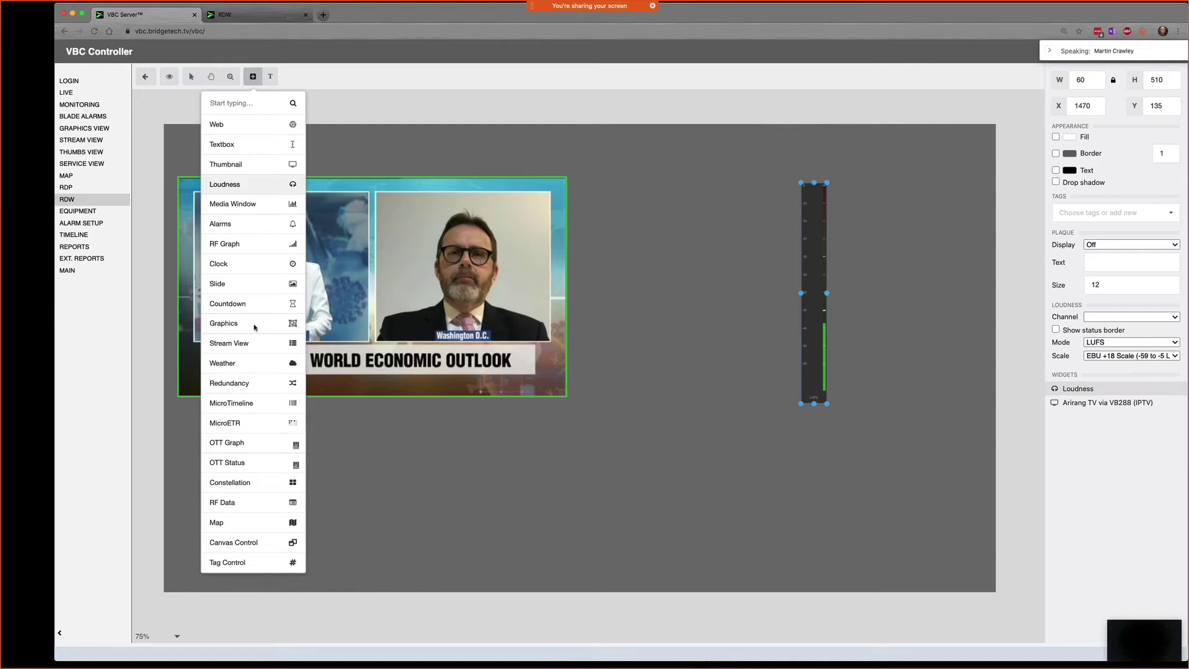
{"action": "left_click", "coordinate": [244, 403]}
{"action": "mouse_move", "coordinate": [385, 411]}
{"action": "left_mouse_down"}
{"action": "mouse_move", "coordinate": [391, 427]}
{"action": "mouse_move", "coordinate": [556, 430]}
{"action": "mouse_move", "coordinate": [528, 414]}
{"action": "left_mouse_up"}
{"action": "left_click", "coordinate": [719, 356]}
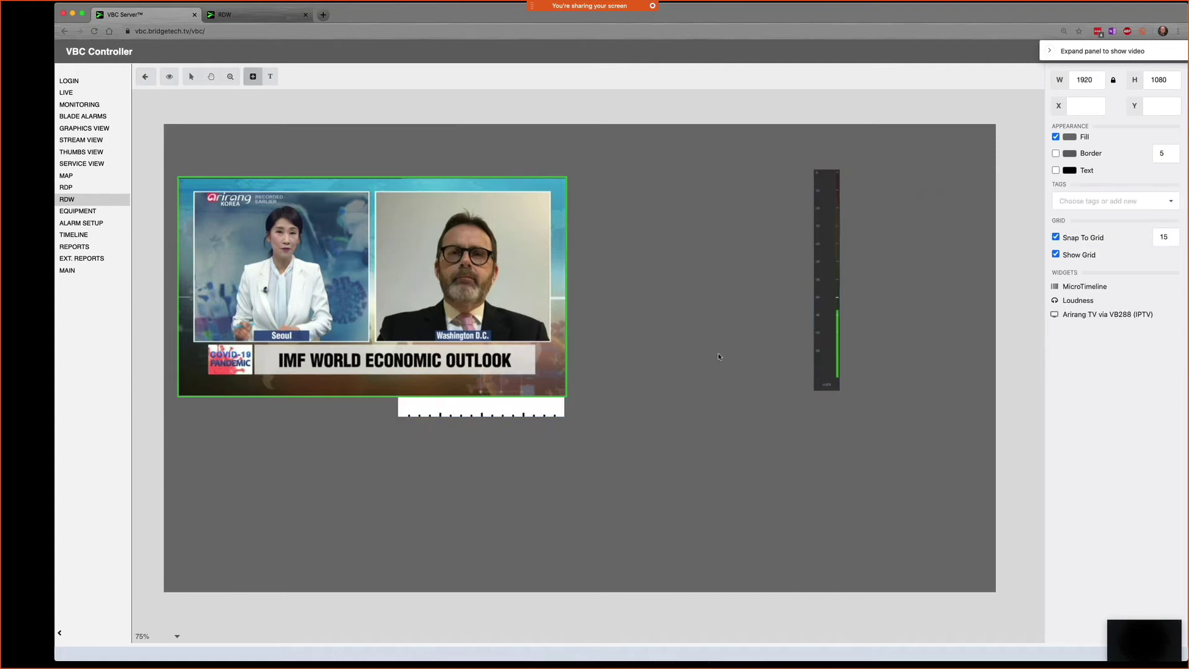
Step: Shift the Loudness meter and MicroTimeline together, and place the MicroTimeline against the thumbnail's lower edge at X 555, Y 630
{"action": "left_click", "coordinate": [828, 295]}
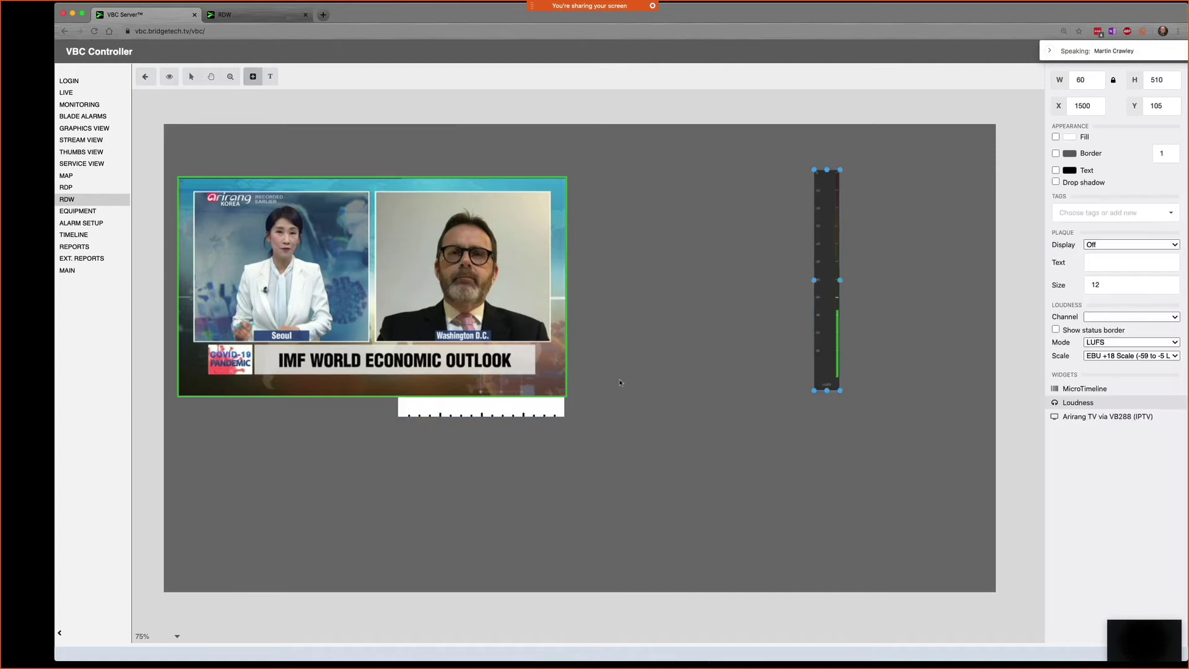
{"action": "left_click", "coordinate": [478, 408]}
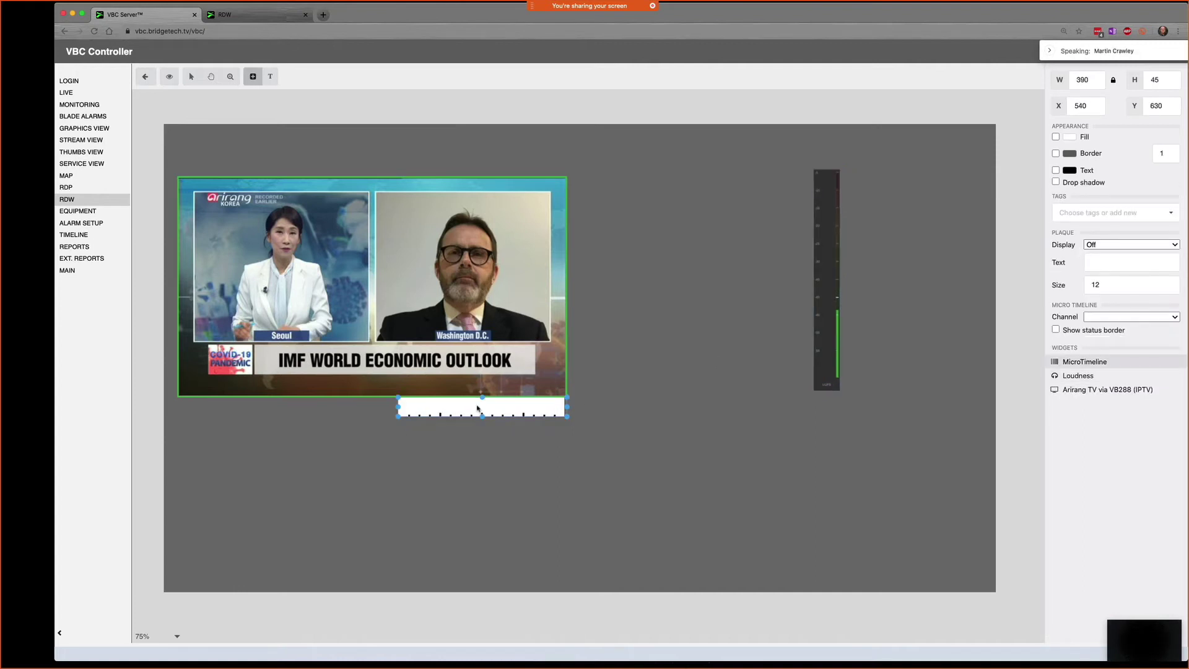
{"action": "left_click", "coordinate": [825, 310], "text": "shift"}
{"action": "left_click_drag", "start_coordinate": [825, 309], "coordinate": [801, 331]}
{"action": "left_click", "coordinate": [714, 315]}
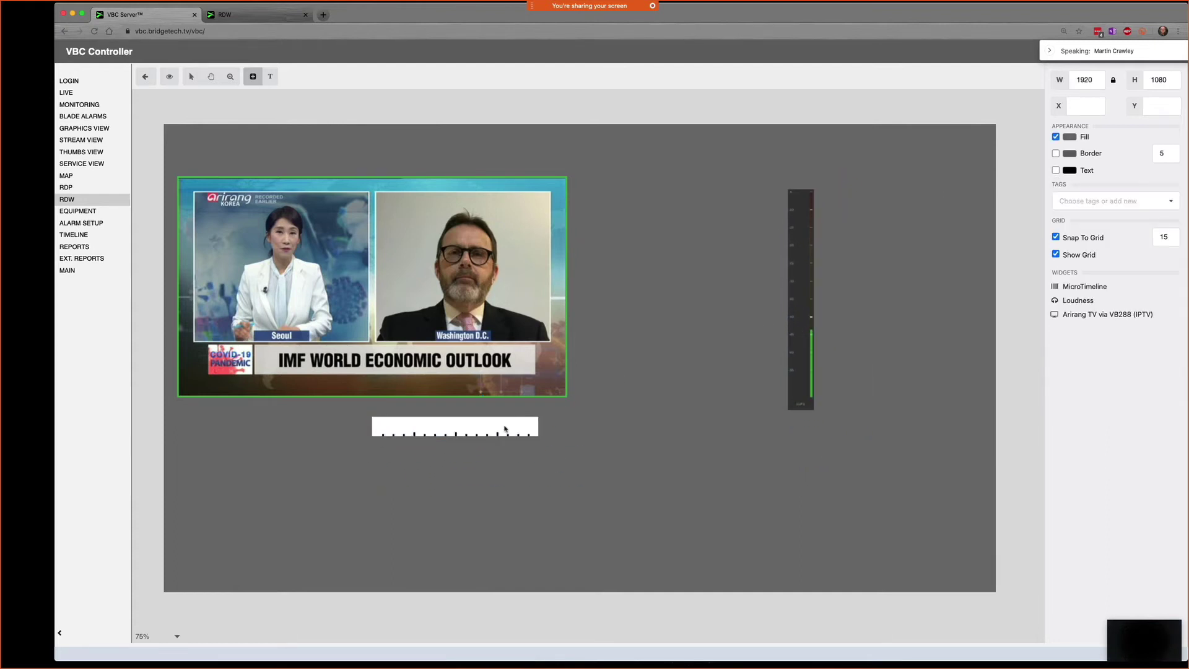
{"action": "left_click_drag", "start_coordinate": [507, 428], "coordinate": [539, 406]}
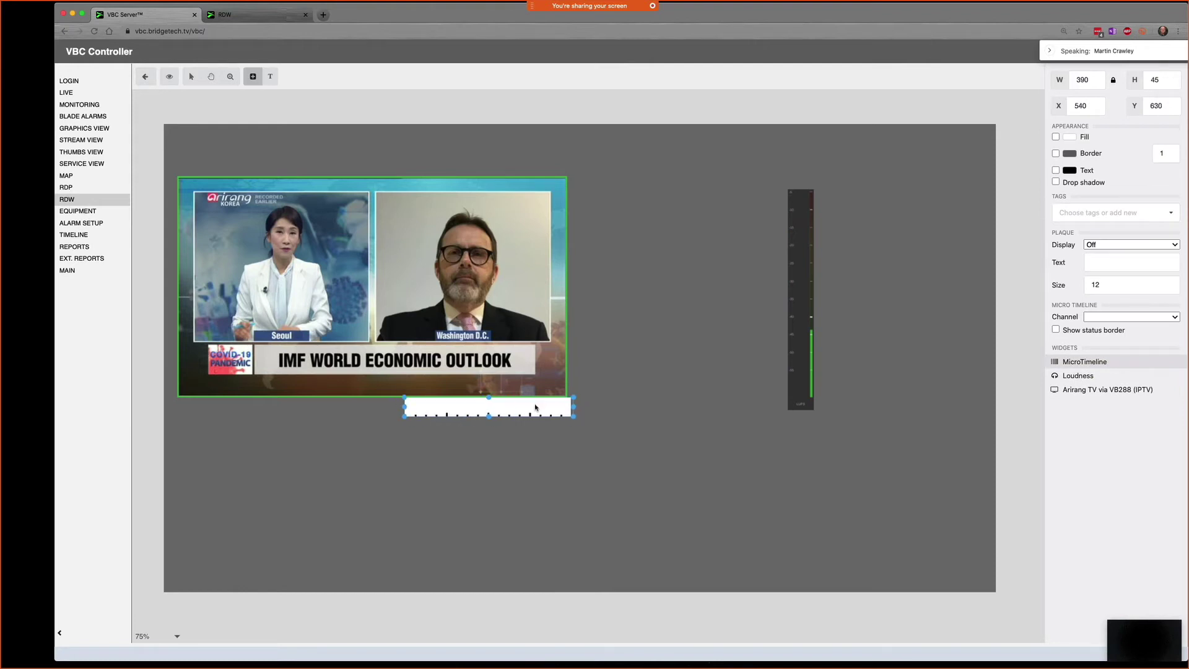
{"action": "left_click", "coordinate": [674, 395]}
Step: Assign Arirang TV via All blades to the MicroTimeline and resize it to about 315 × 45 at X 645, Y 630
{"action": "left_click", "coordinate": [519, 419]}
{"action": "left_click", "coordinate": [1130, 317]}
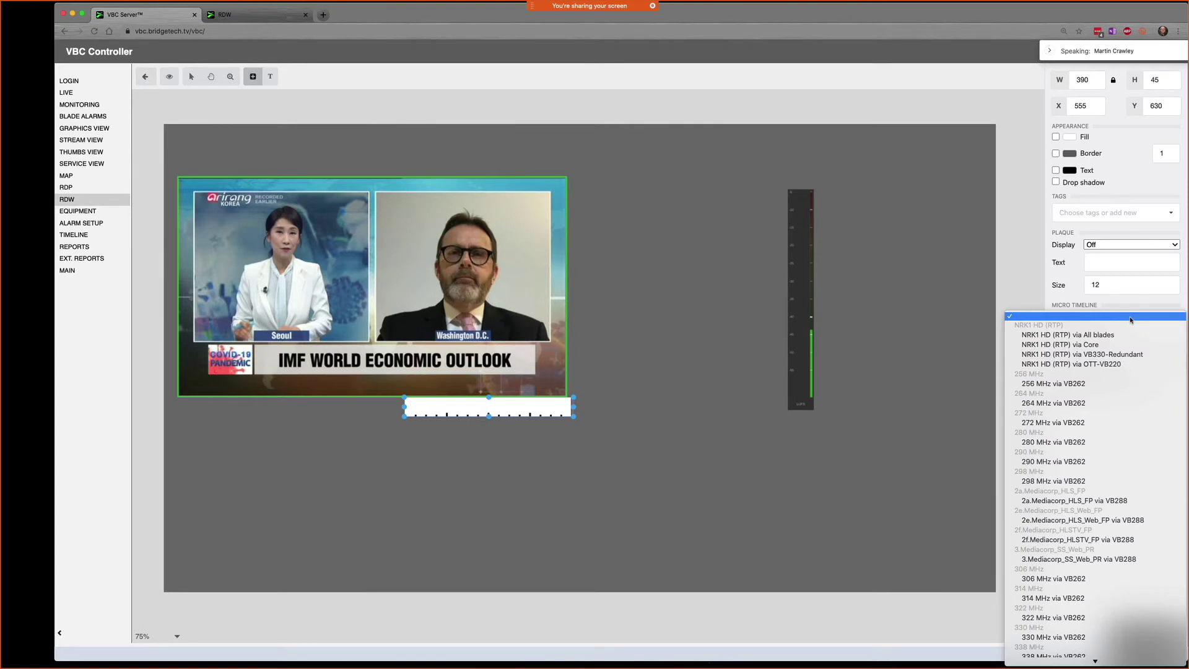
{"action": "scroll", "coordinate": [1103, 488], "scroll_direction": "down", "scroll_amount": 5}
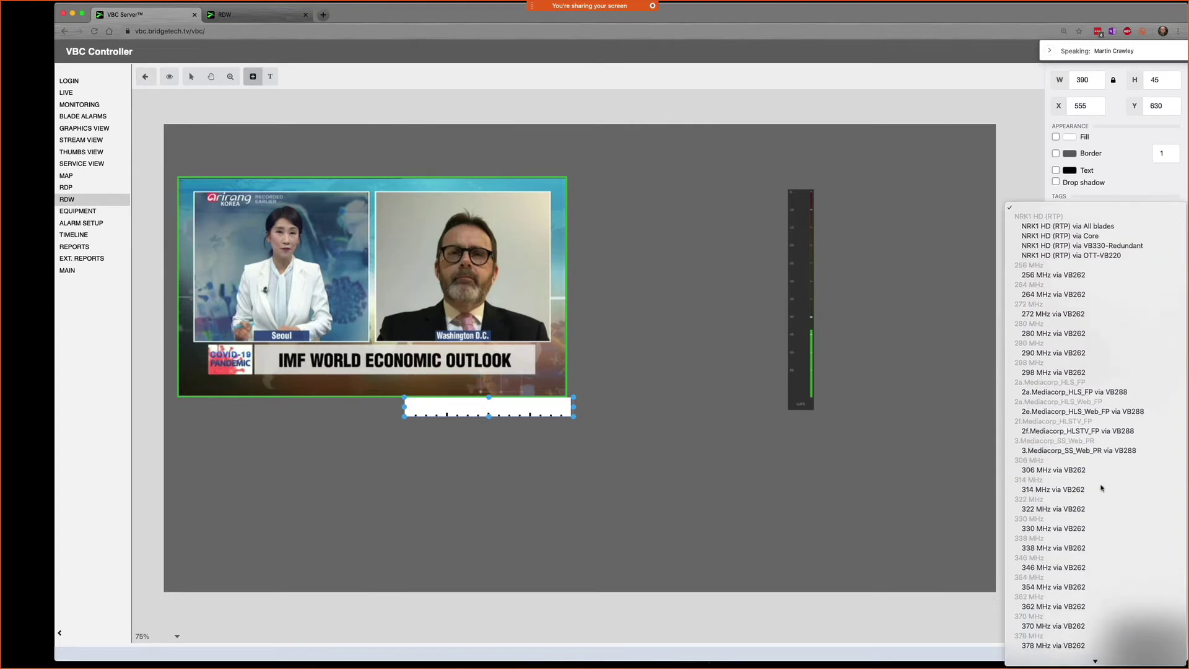
{"action": "scroll", "coordinate": [1103, 489], "scroll_direction": "down", "scroll_amount": 20}
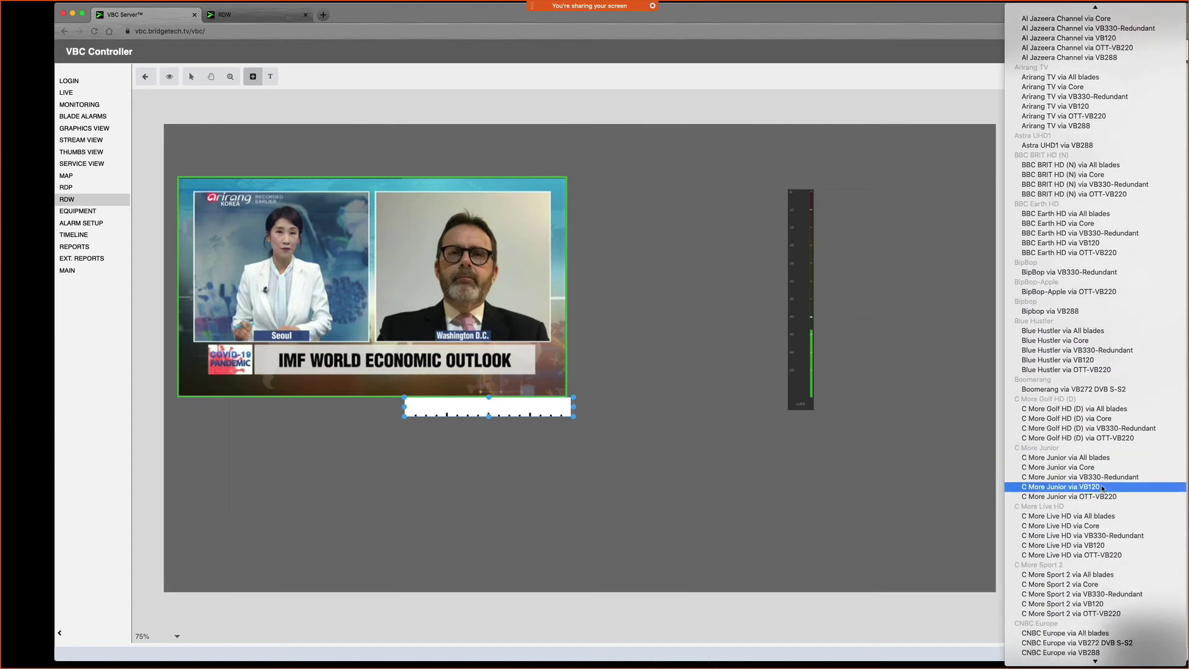
{"action": "scroll", "coordinate": [1102, 489], "scroll_direction": "up", "scroll_amount": 2}
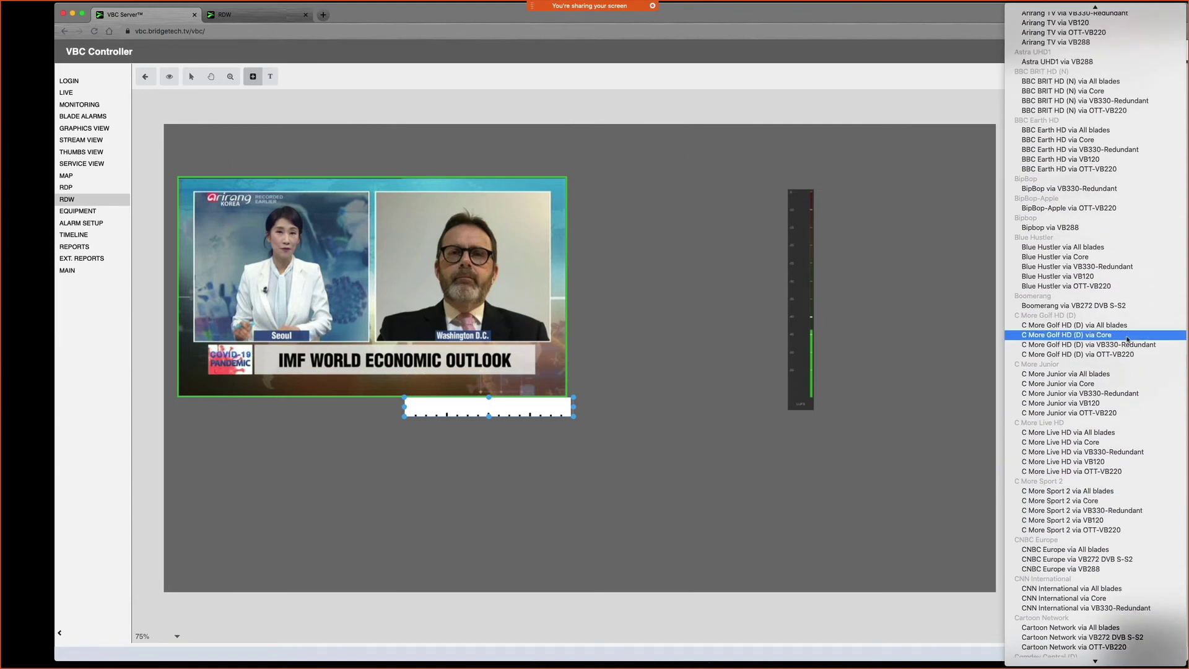
{"action": "scroll", "coordinate": [1127, 339], "scroll_direction": "up", "scroll_amount": 3}
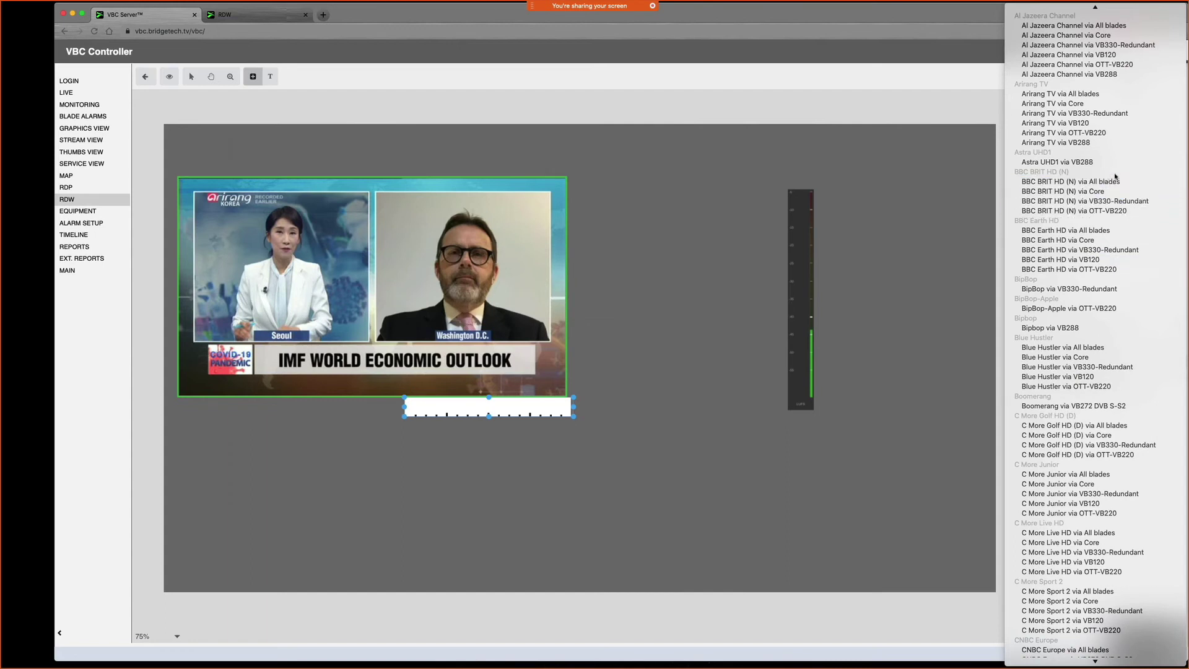
{"action": "left_click", "coordinate": [1061, 94]}
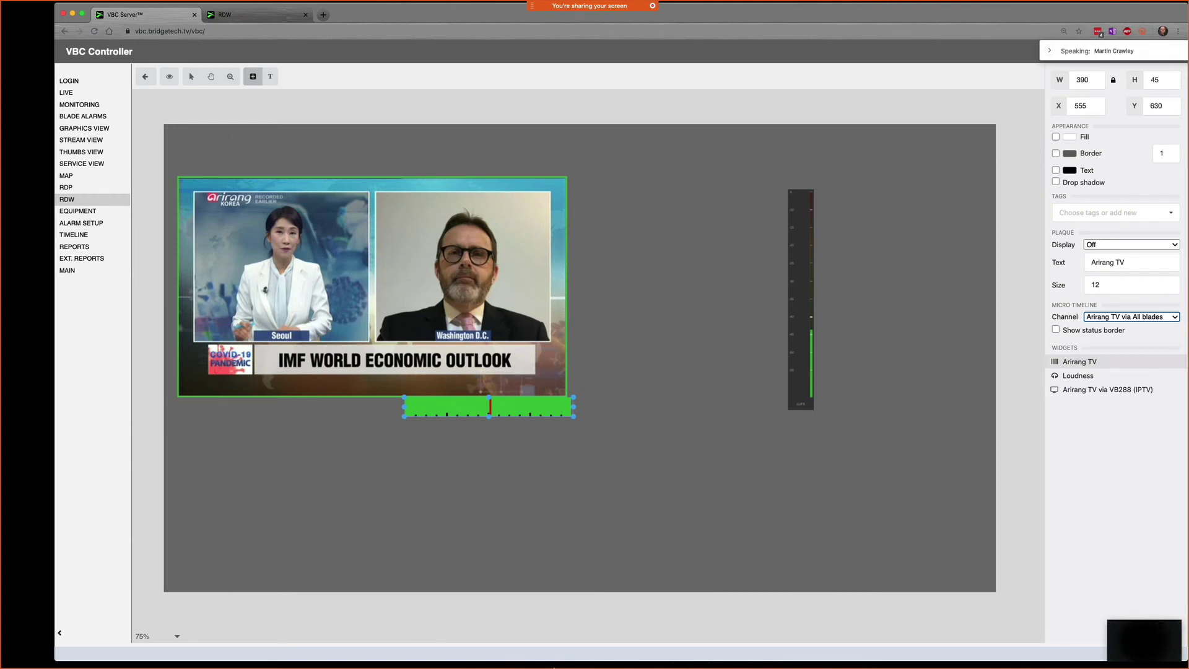
{"action": "mouse_move", "coordinate": [574, 417]}
{"action": "left_mouse_down"}
{"action": "mouse_move", "coordinate": [528, 415]}
{"action": "mouse_move", "coordinate": [567, 400]}
{"action": "left_mouse_up"}
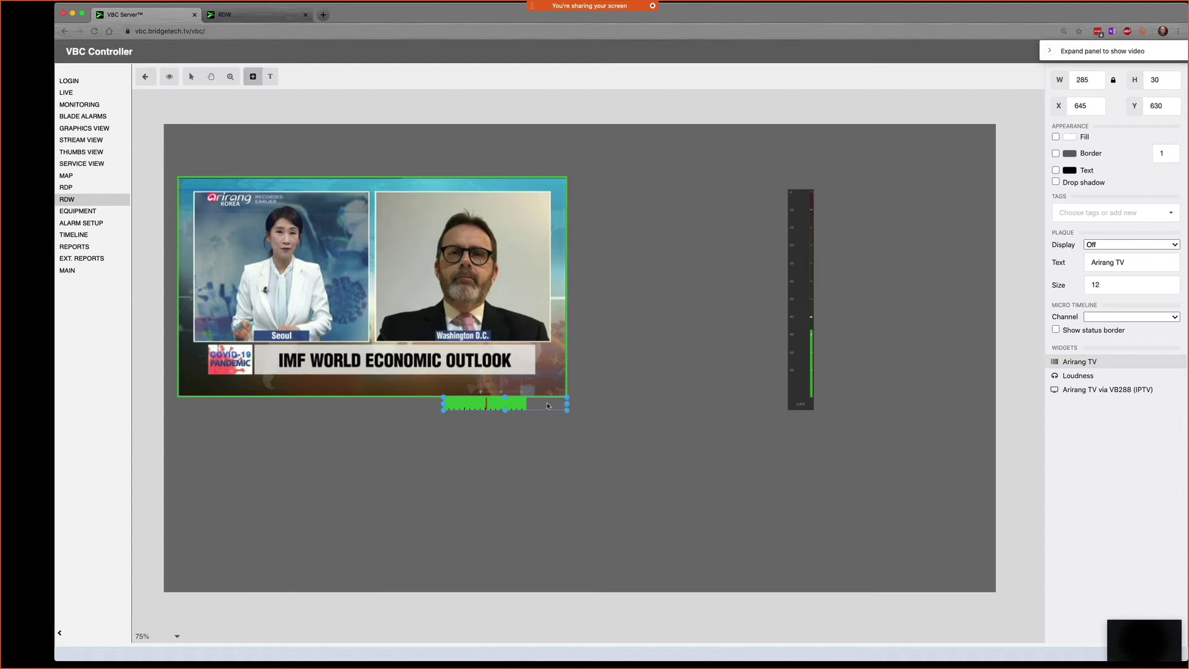
{"action": "left_click_drag", "start_coordinate": [567, 410], "coordinate": [583, 421]}
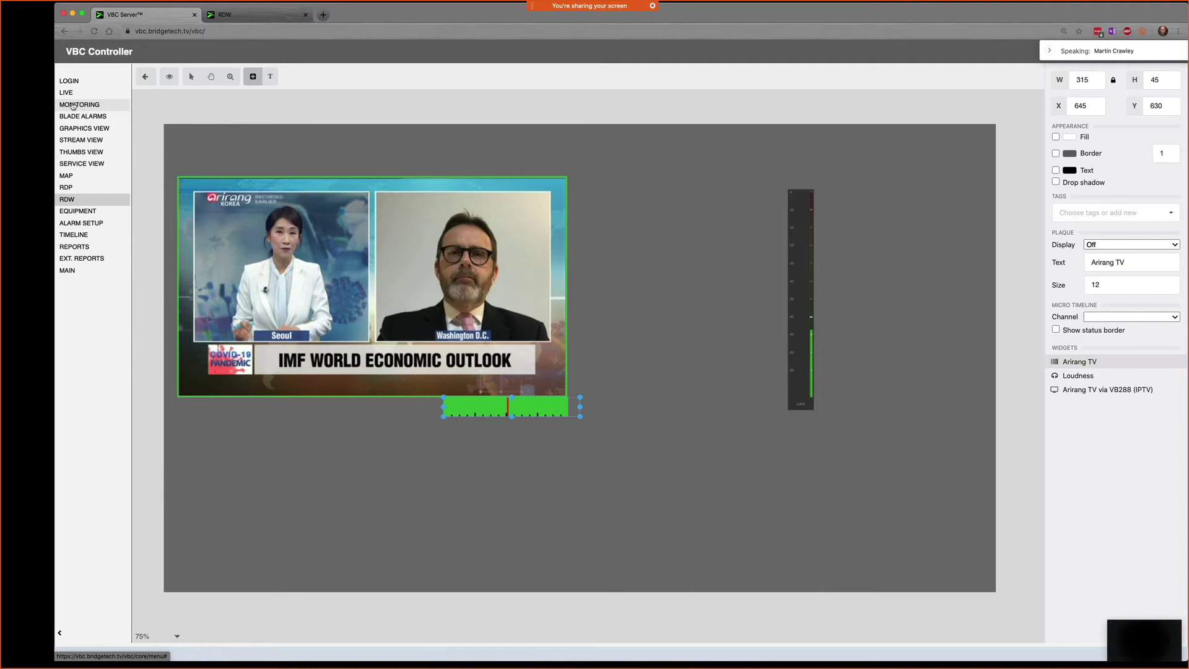
Step: Set the plaque display of the Arirang TV thumbnail to Bottom
{"action": "left_click", "coordinate": [540, 265]}
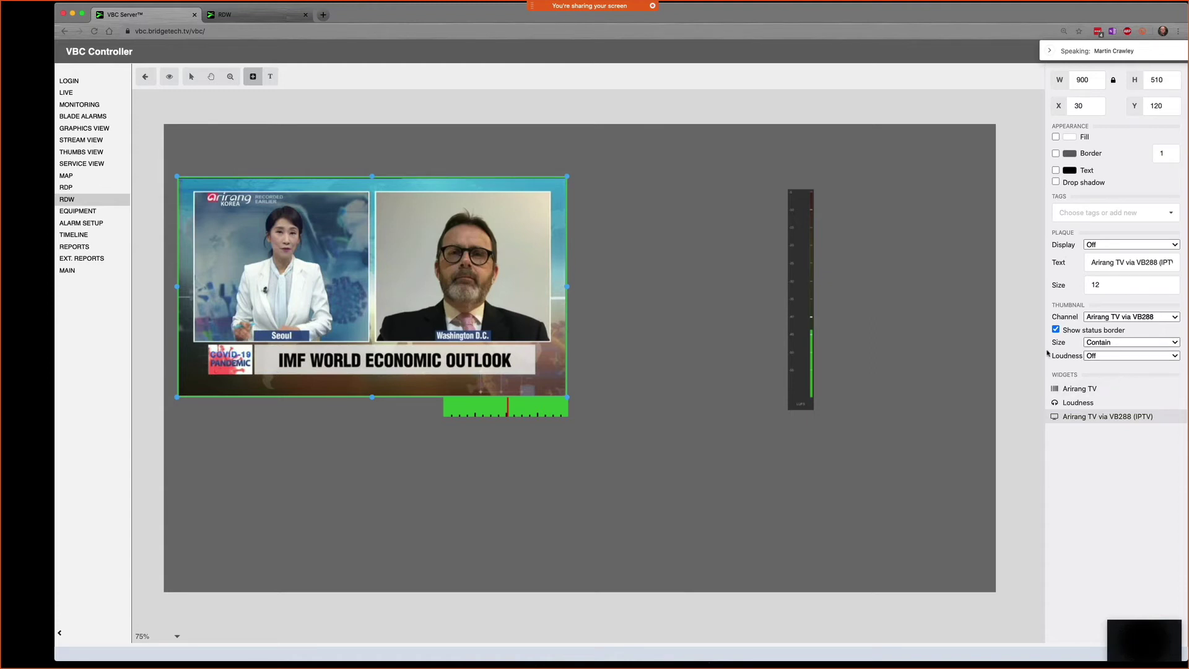
{"action": "left_click", "coordinate": [639, 317]}
{"action": "left_click", "coordinate": [512, 224]}
{"action": "left_click", "coordinate": [1142, 246]}
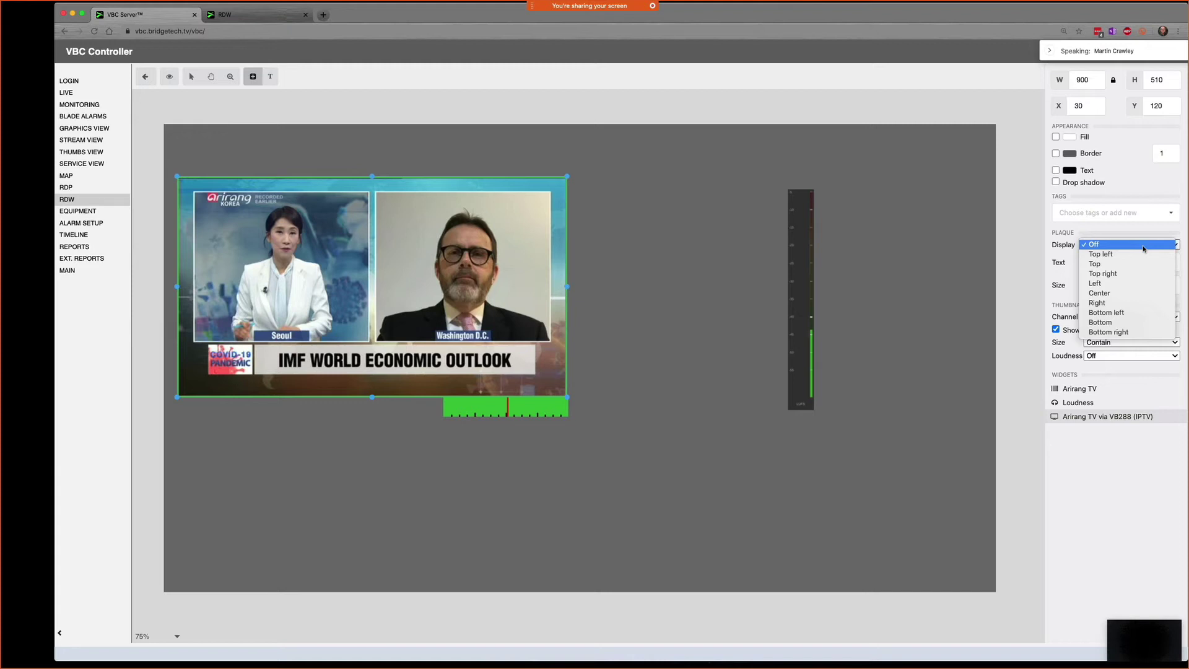
{"action": "left_click", "coordinate": [1126, 323]}
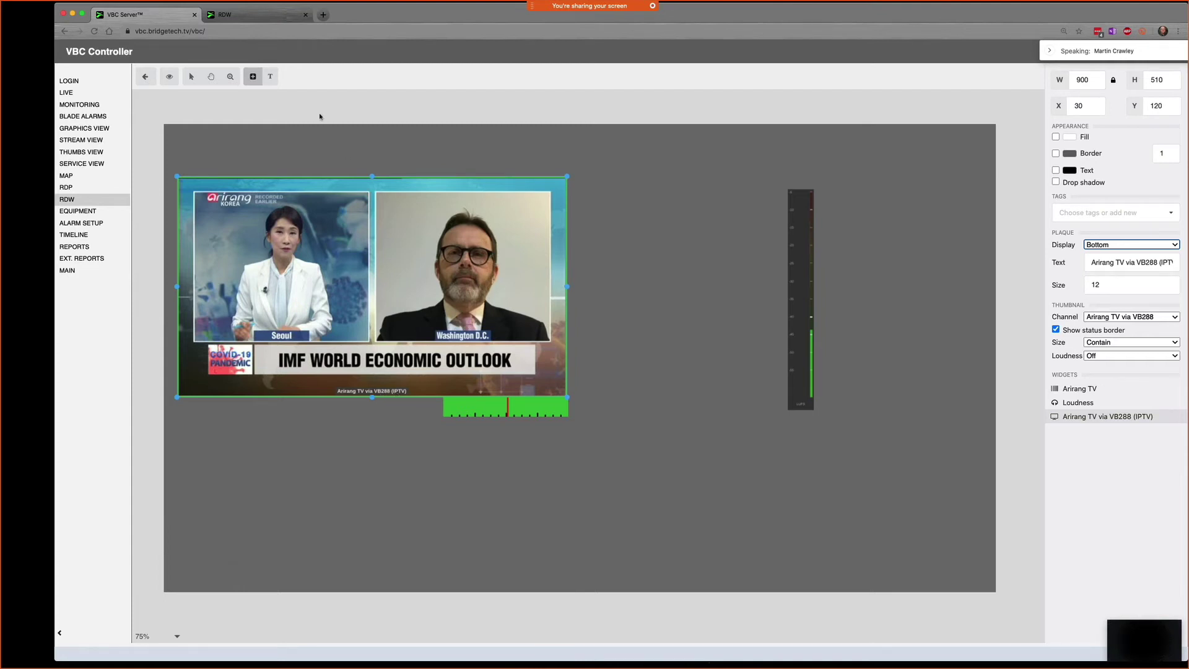
Step: Add a textbox about 225 × 45 below the thumbnail with the text "Please watch this"
{"action": "left_click", "coordinate": [270, 76]}
{"action": "left_click_drag", "start_coordinate": [288, 419], "coordinate": [385, 436]}
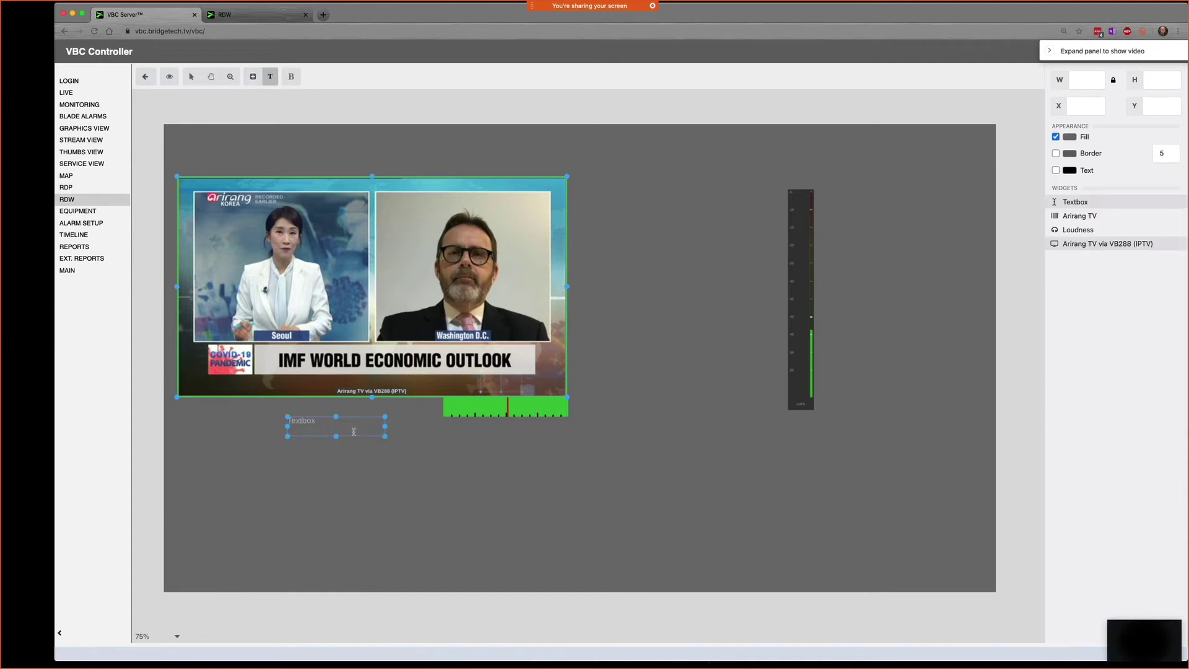
{"action": "type", "text": "Please watch this"}
{"action": "left_click", "coordinate": [387, 431]}
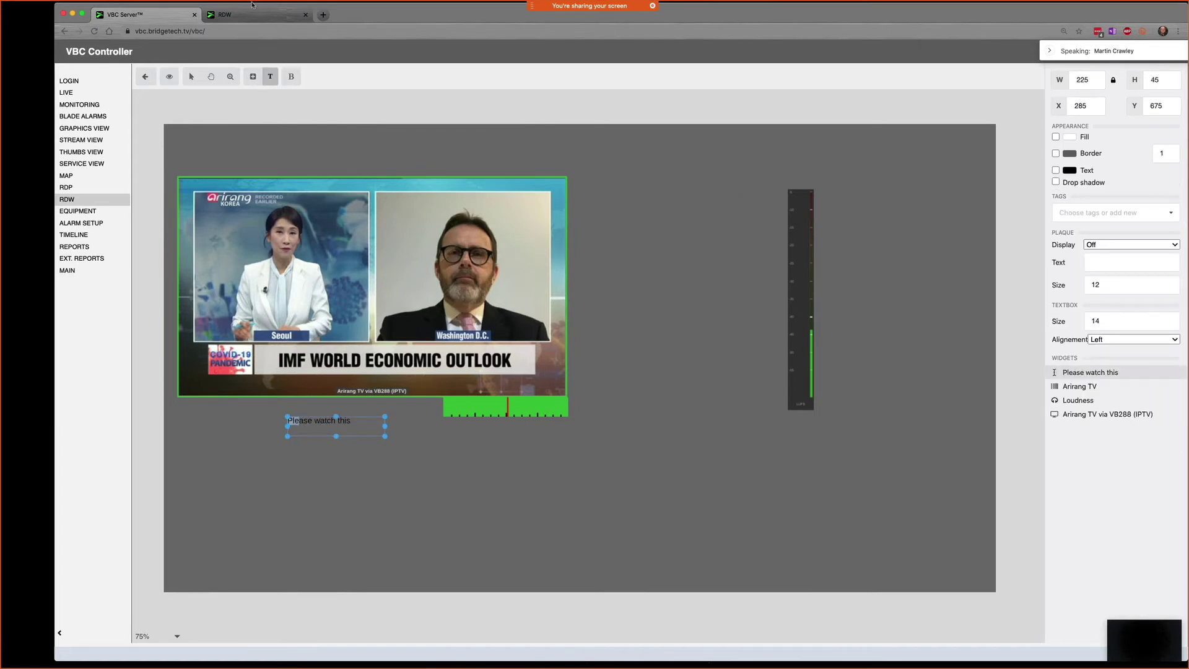
Step: Move the "Please watch this" textbox directly beneath the thumbnail's lower-left corner
{"action": "left_click", "coordinate": [192, 76]}
{"action": "left_click_drag", "start_coordinate": [313, 427], "coordinate": [209, 407]}
{"action": "left_click", "coordinate": [313, 434]}
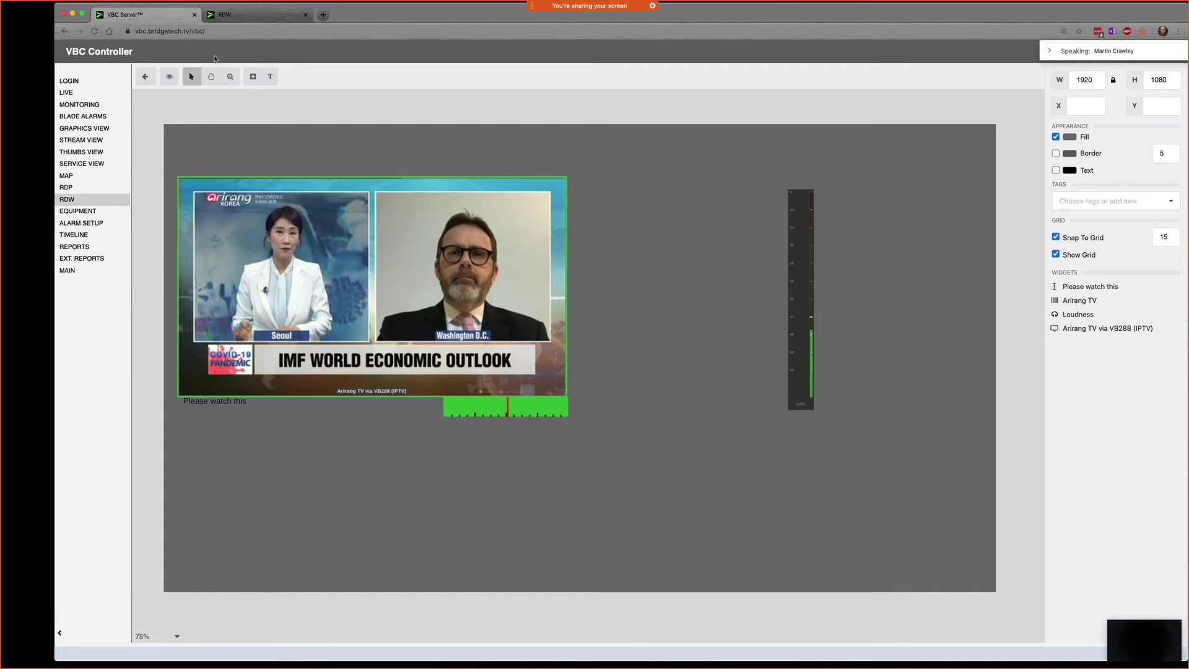
Step: Add a Media Window widget about 870 × 240 in the canvas's lower right area and set its channel to Arirang TV via VB120
{"action": "left_click", "coordinate": [252, 76]}
{"action": "left_click", "coordinate": [253, 78]}
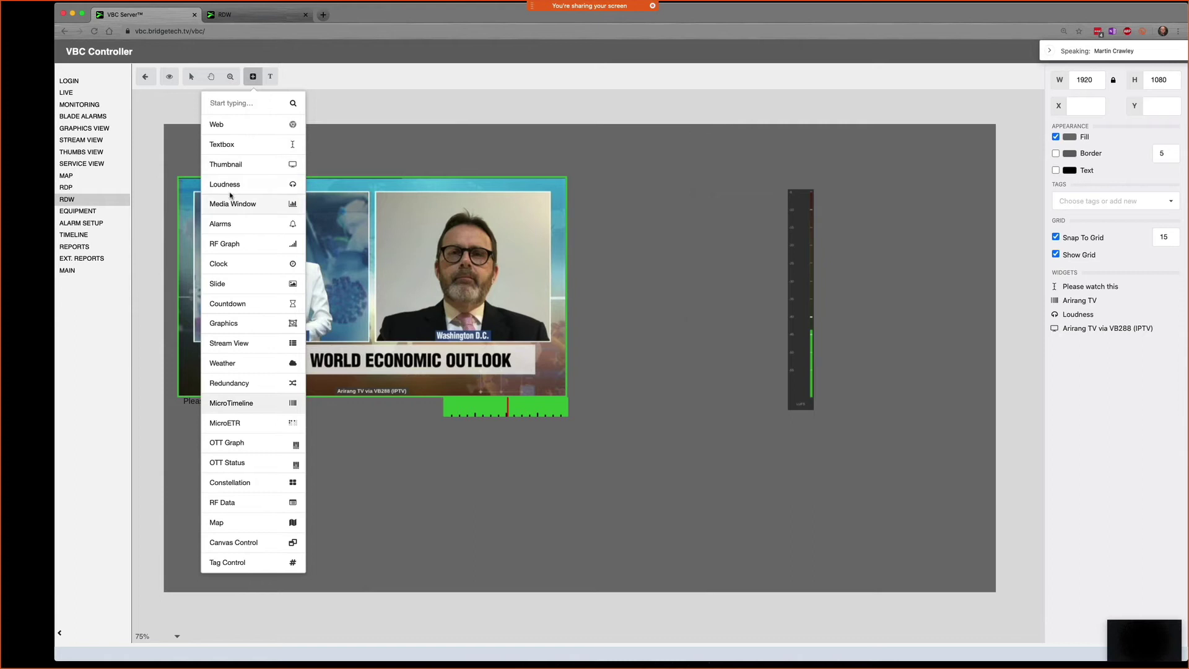
{"action": "left_click", "coordinate": [648, 467]}
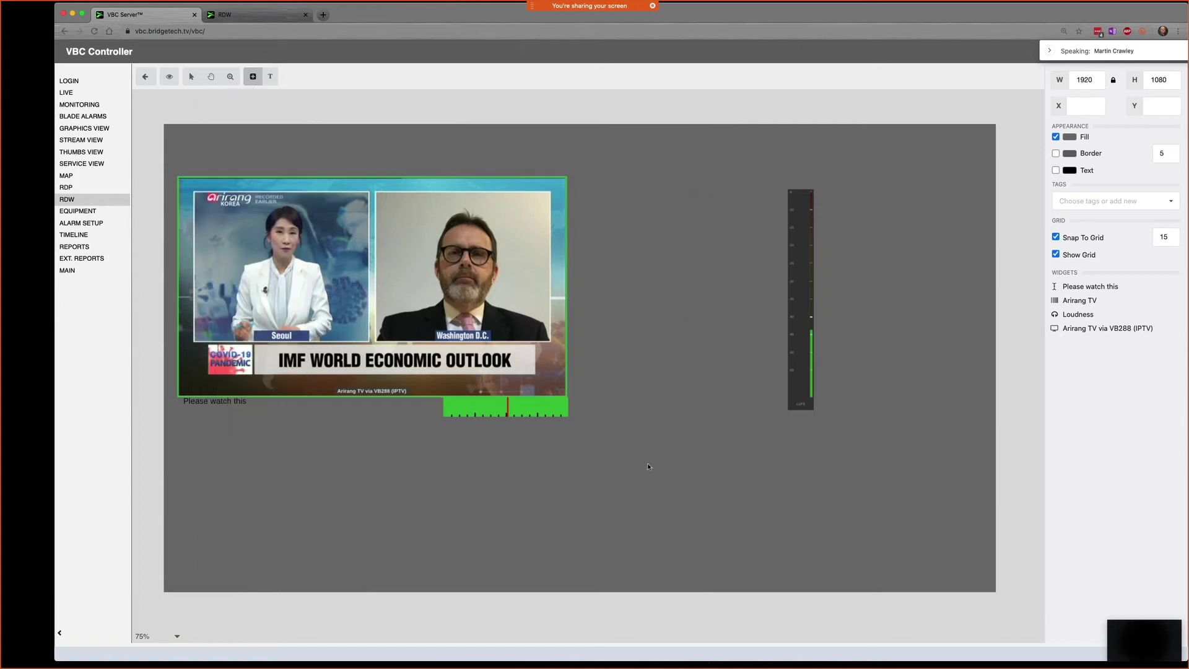
{"action": "left_click_drag", "start_coordinate": [617, 460], "coordinate": [996, 559]}
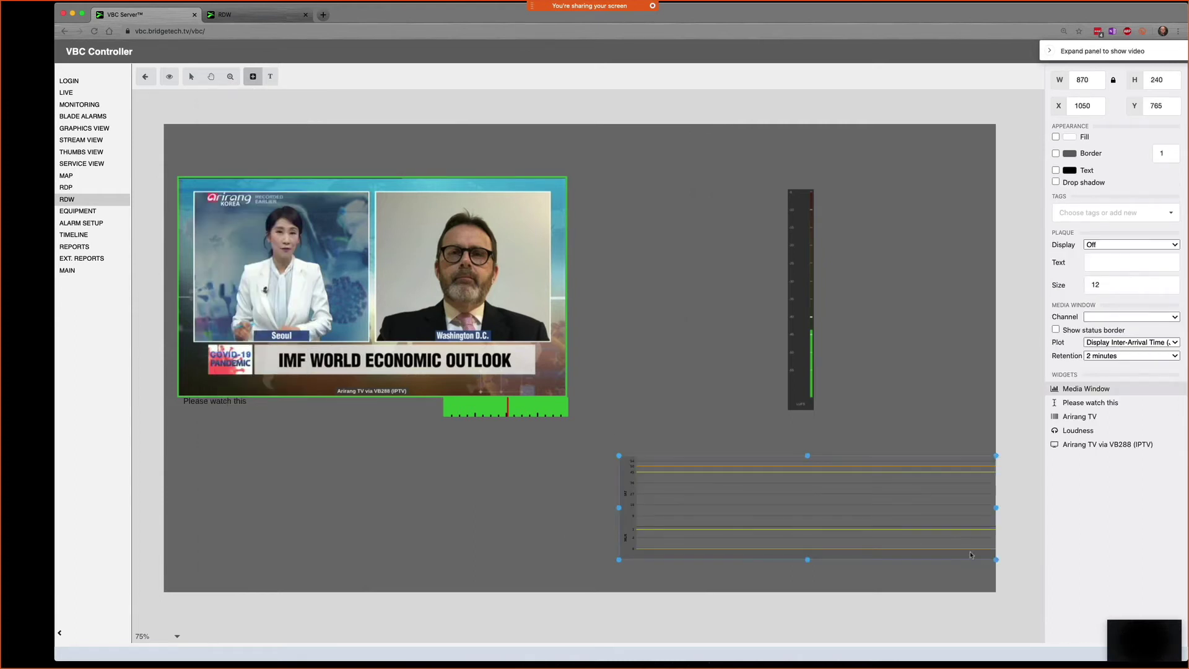
{"action": "left_click_drag", "start_coordinate": [735, 467], "coordinate": [670, 466]}
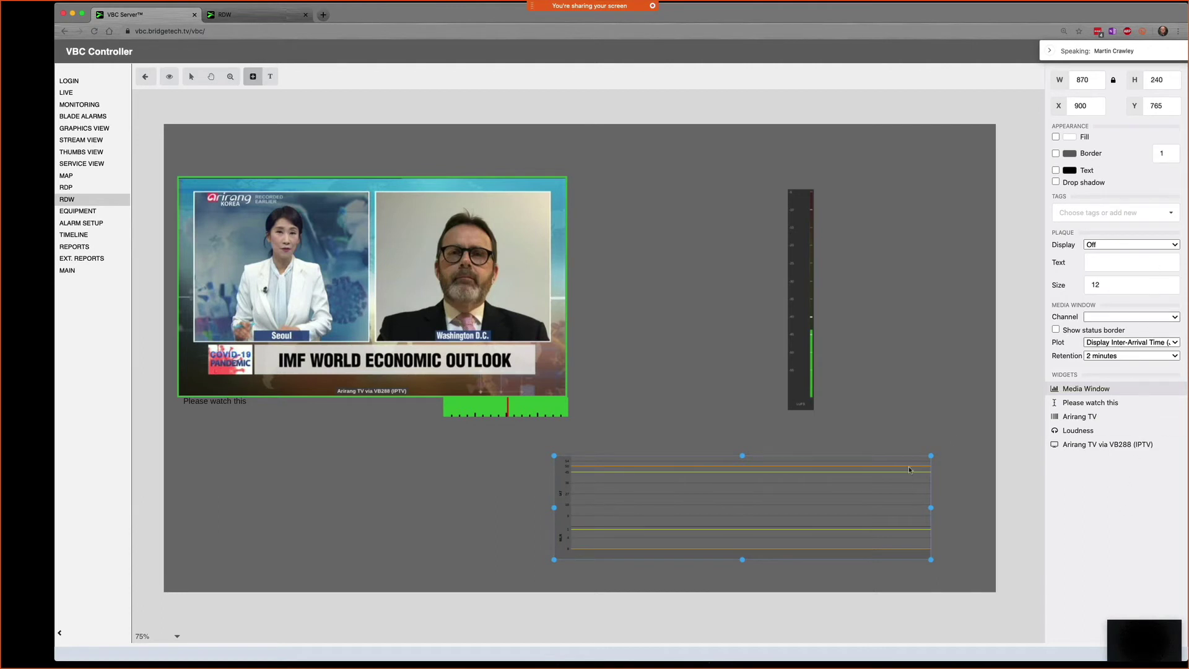
{"action": "left_click", "coordinate": [1133, 317]}
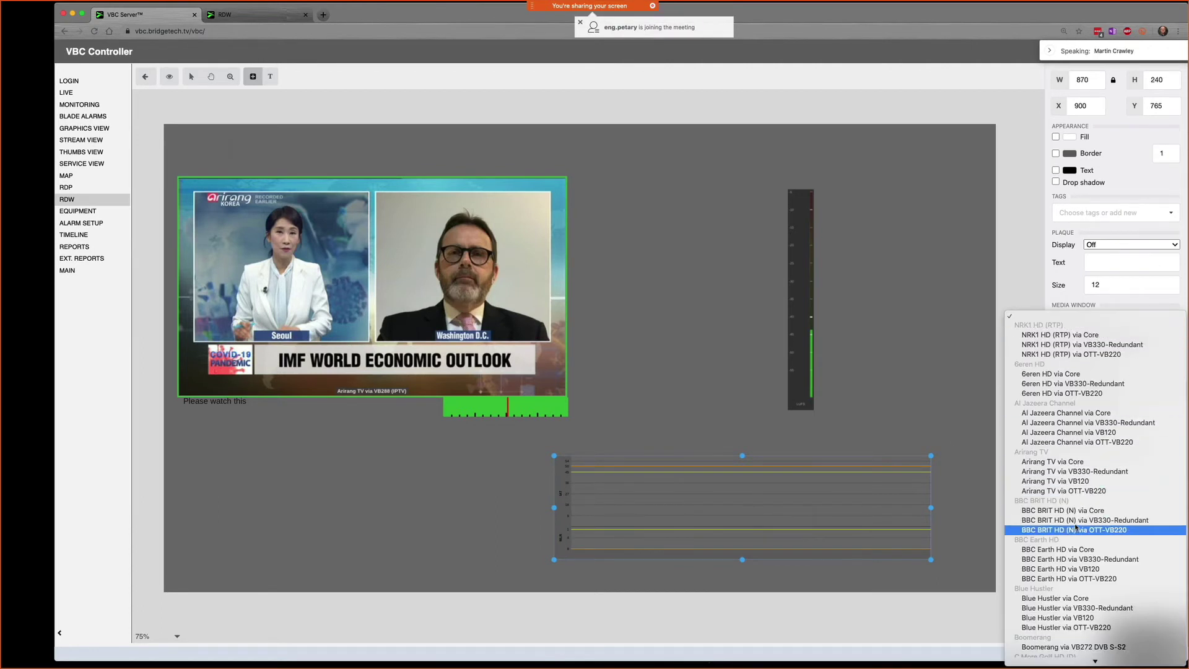
{"action": "left_click", "coordinate": [1079, 481]}
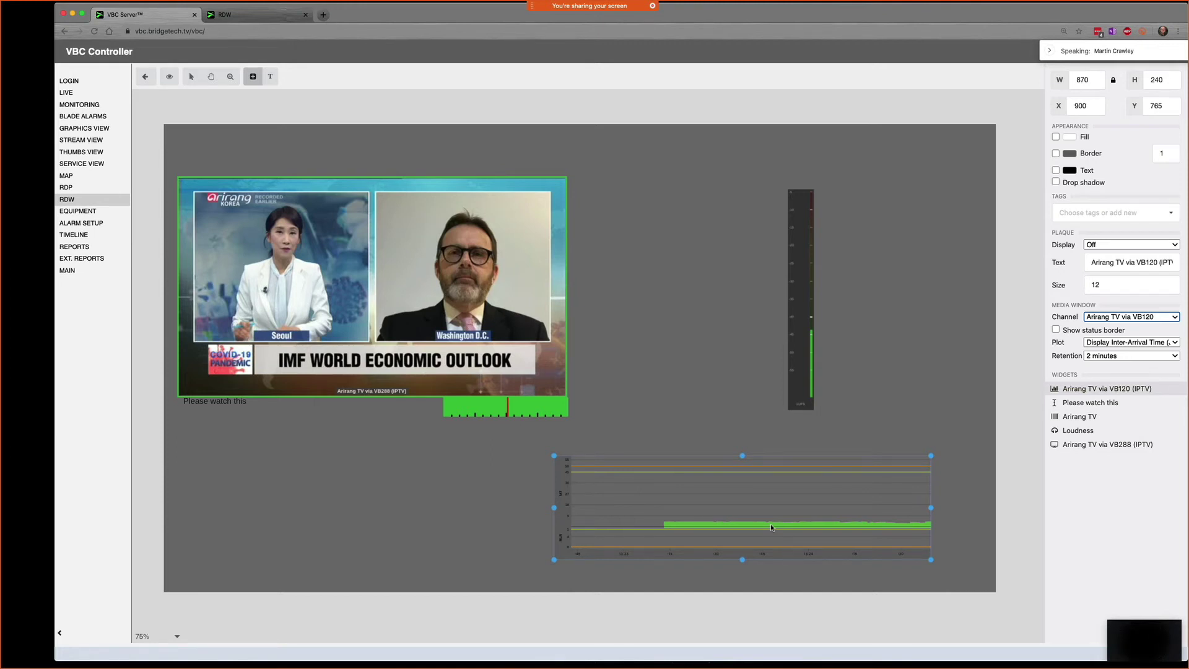
Step: Shrink the Media Window to about 585 × 105 and place it below the thumbnail at X 45, Y 645
{"action": "left_click_drag", "start_coordinate": [554, 456], "coordinate": [625, 514]}
{"action": "left_click_drag", "start_coordinate": [757, 519], "coordinate": [317, 409]}
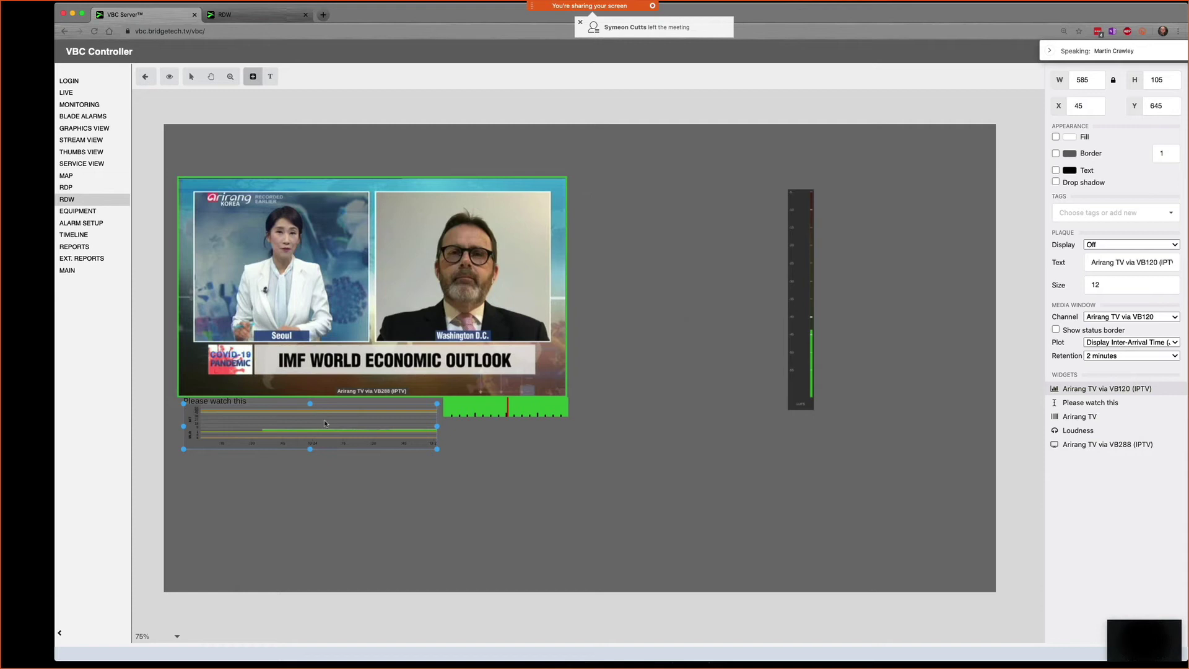
{"action": "left_click", "coordinate": [462, 511]}
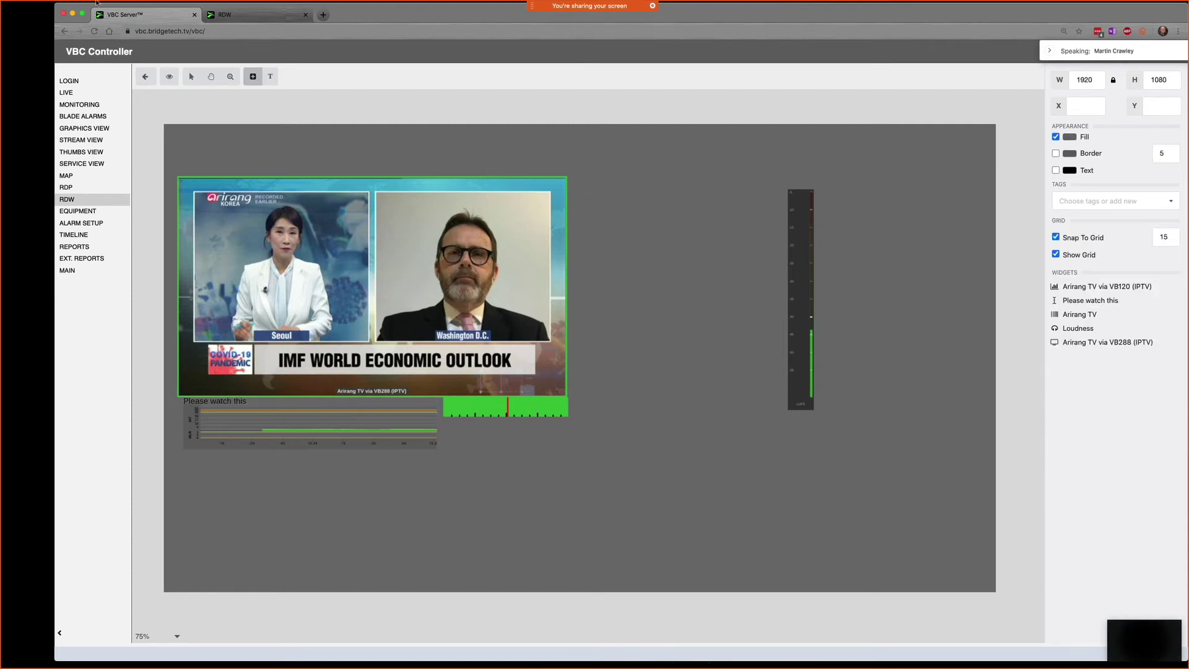
Step: Add an Alarms widget to the right of the thumbnail, sized about 555 × 675 and placed at X 960, Y 105
{"action": "left_click", "coordinate": [253, 77]}
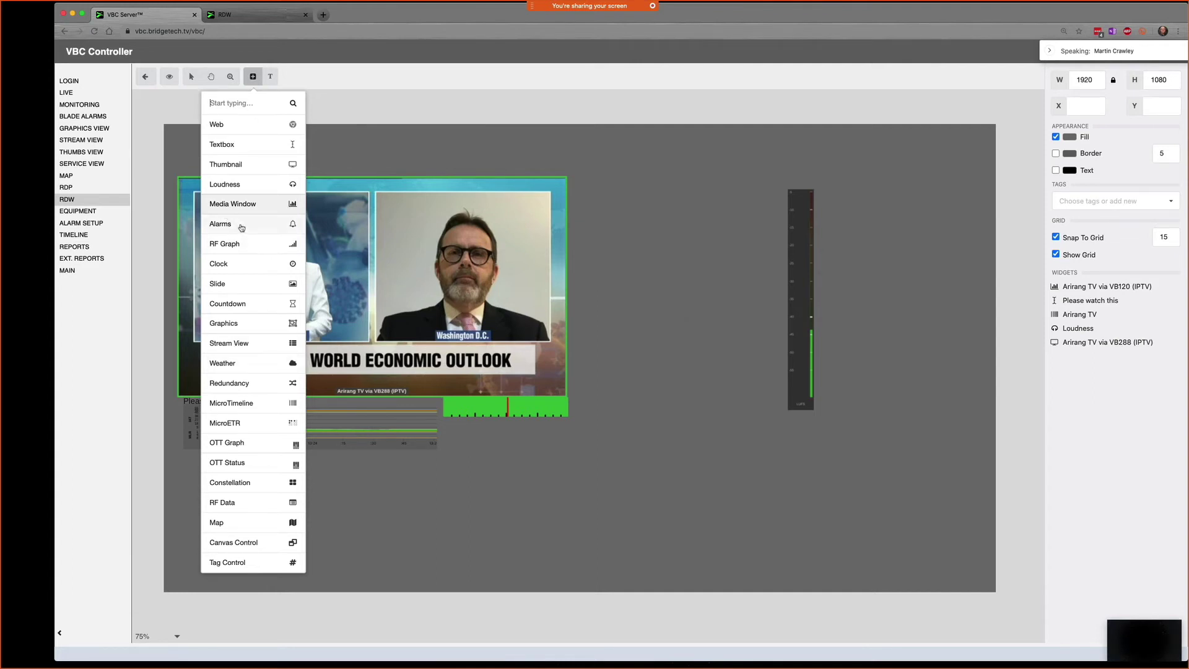
{"action": "left_click", "coordinate": [241, 224]}
{"action": "left_click_drag", "start_coordinate": [617, 227], "coordinate": [794, 521]}
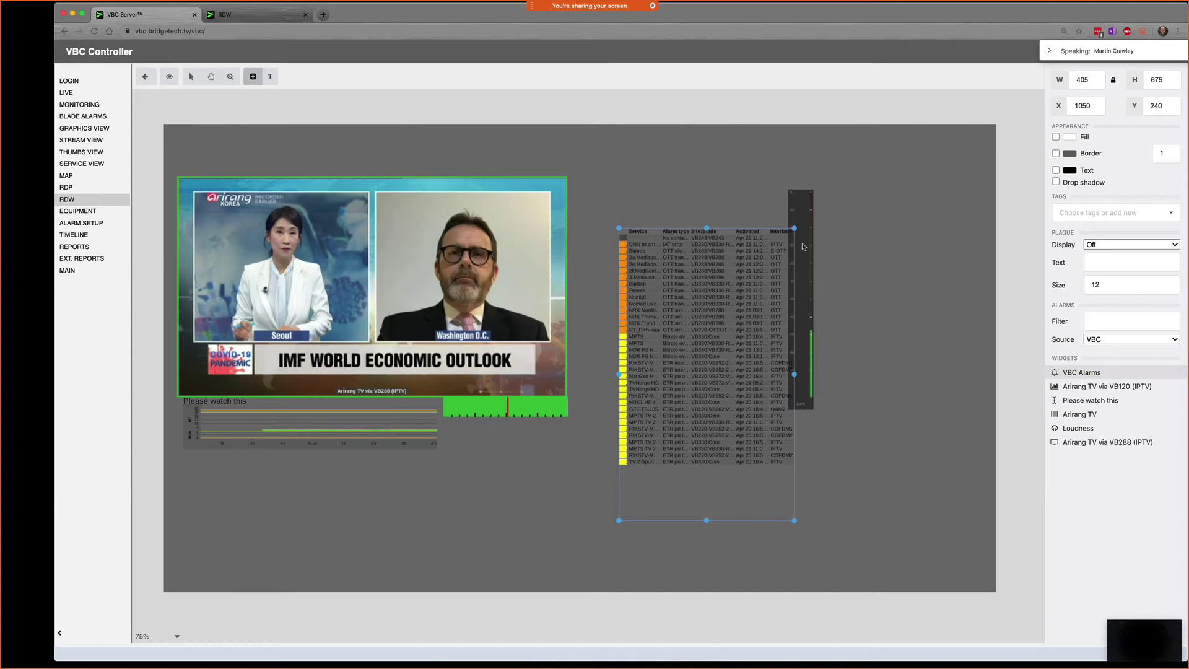
{"action": "left_click_drag", "start_coordinate": [795, 374], "coordinate": [891, 365]}
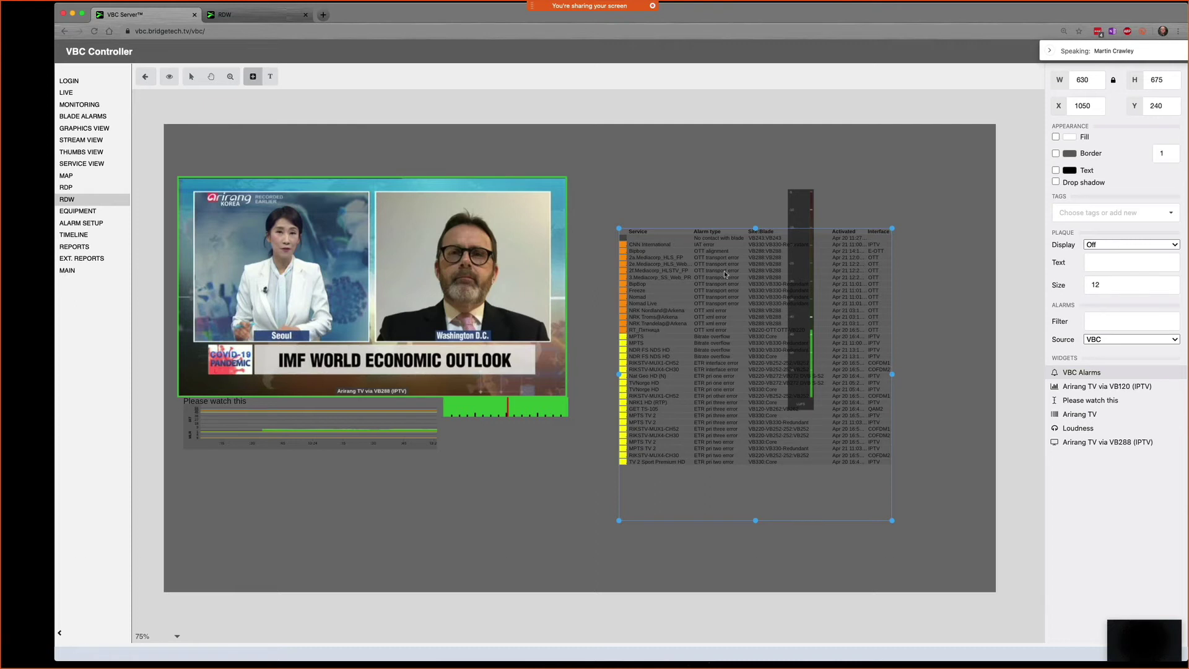
{"action": "left_click_drag", "start_coordinate": [723, 270], "coordinate": [633, 180]}
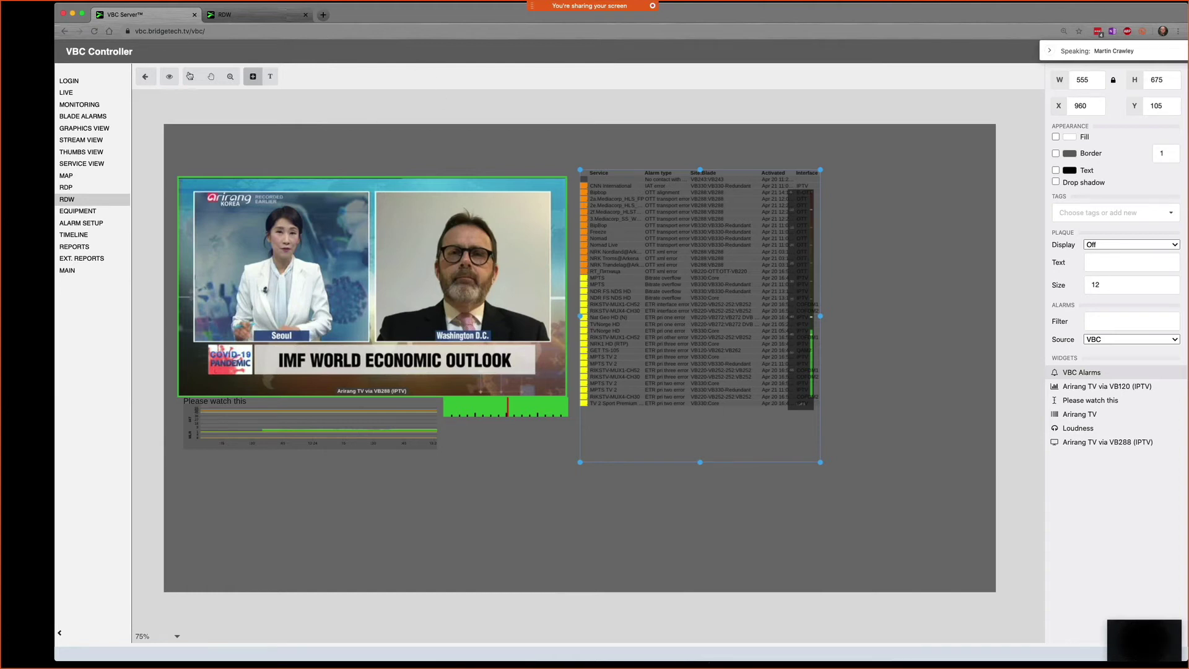
Step: Preview the Training canvas without the editing controls and return to editing
{"action": "left_click", "coordinate": [170, 77]}
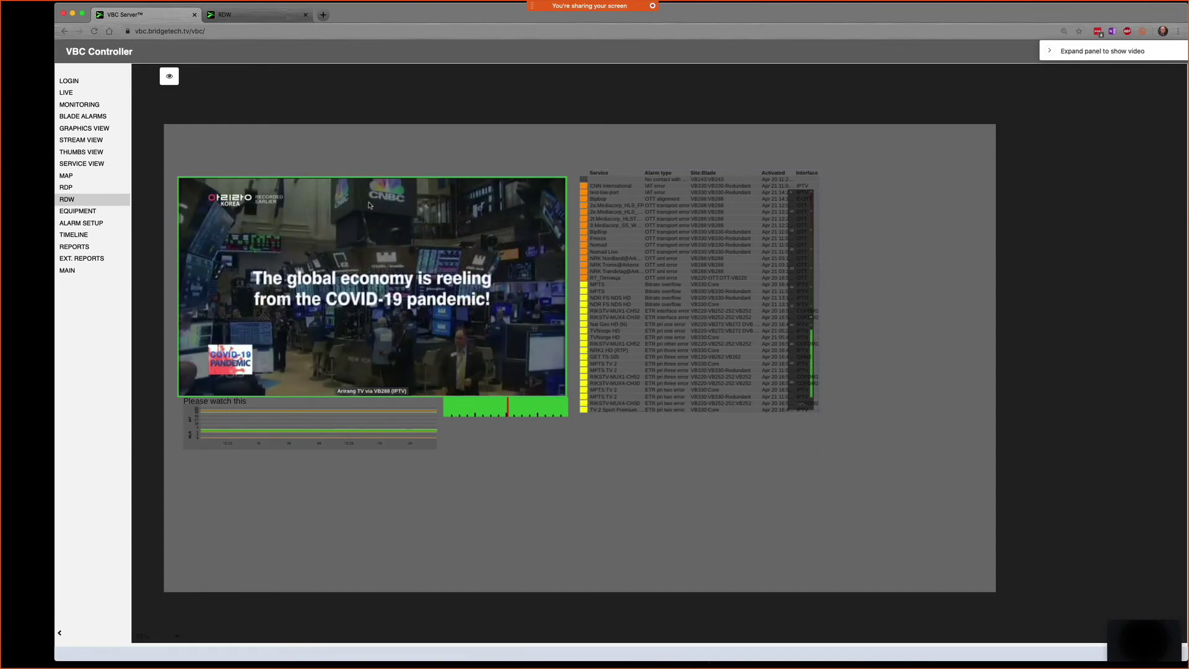
{"action": "left_click", "coordinate": [169, 77]}
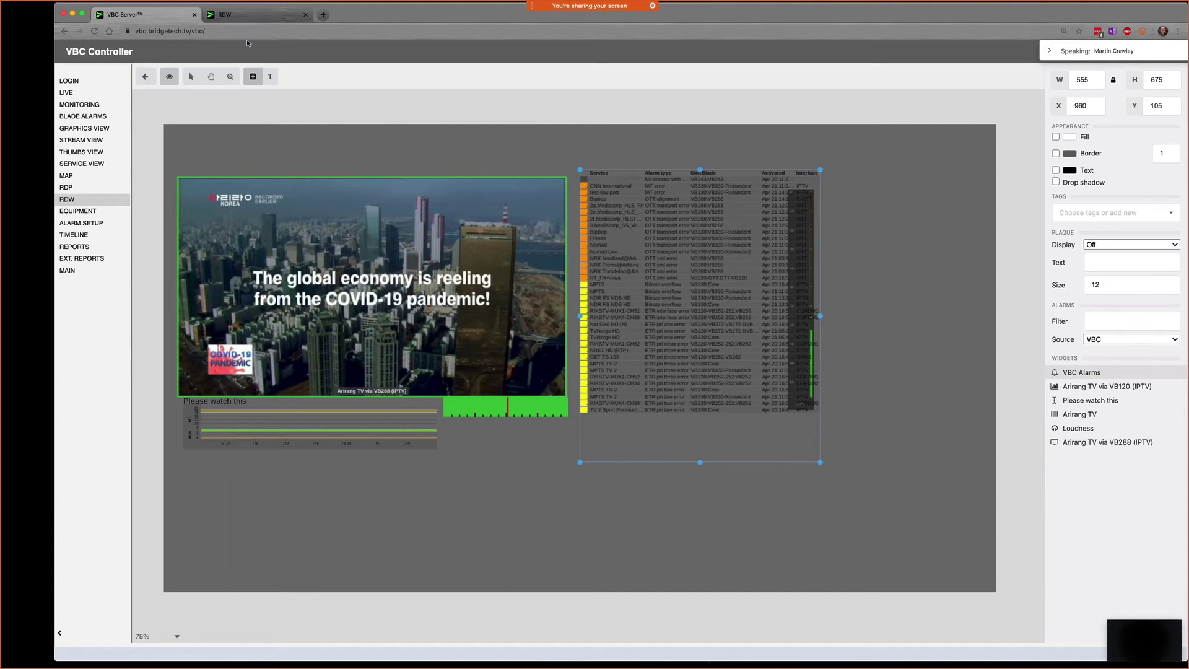
Step: Add a Countdown widget about 225 × 240 right of the alarm list at X 1575, Y 255, and open its deadline calendar
{"action": "left_click", "coordinate": [253, 76]}
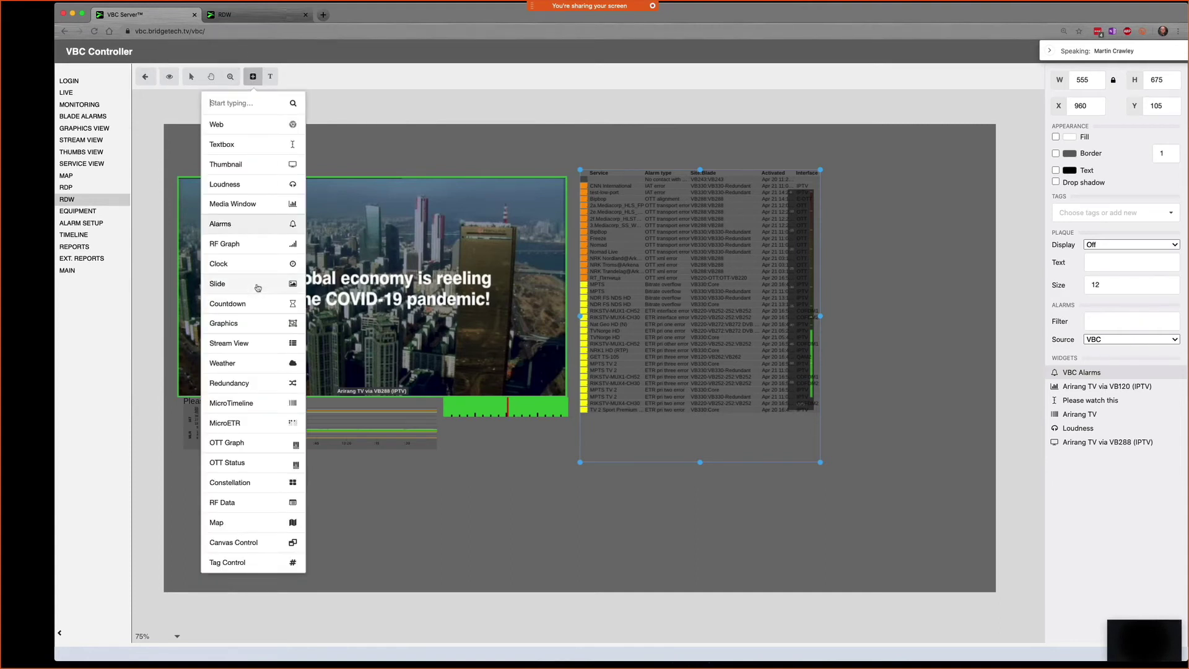
{"action": "left_click", "coordinate": [261, 305]}
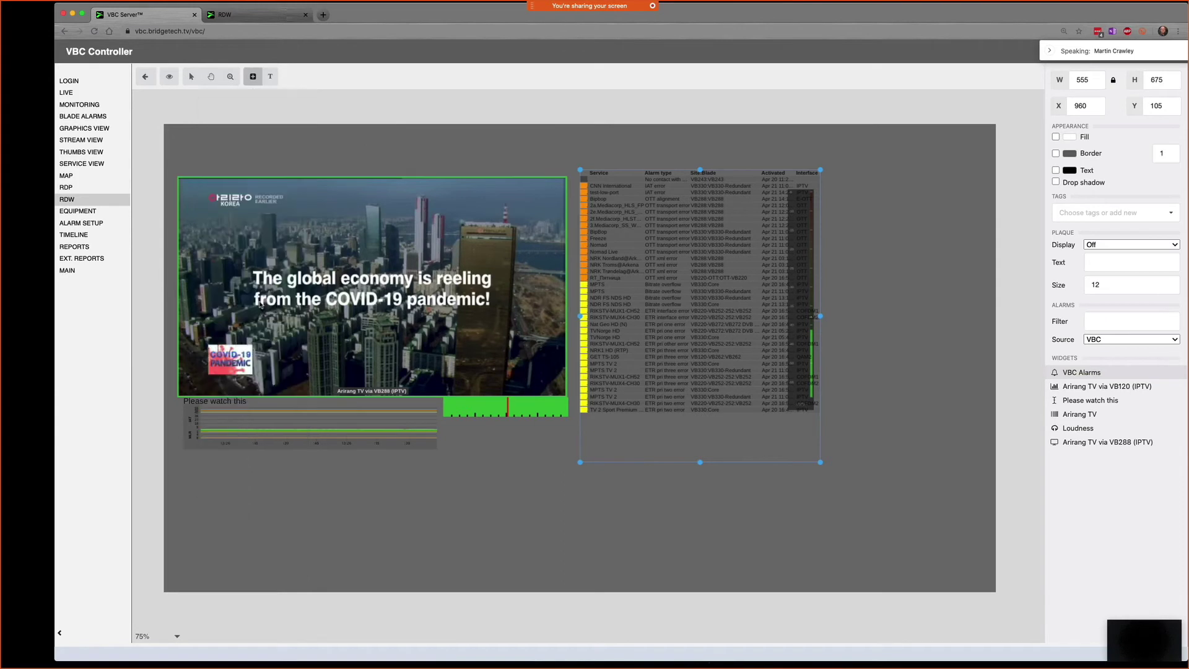
{"action": "mouse_move", "coordinate": [866, 221]}
{"action": "left_mouse_down"}
{"action": "mouse_move", "coordinate": [927, 310]}
{"action": "mouse_move", "coordinate": [964, 330]}
{"action": "left_mouse_up"}
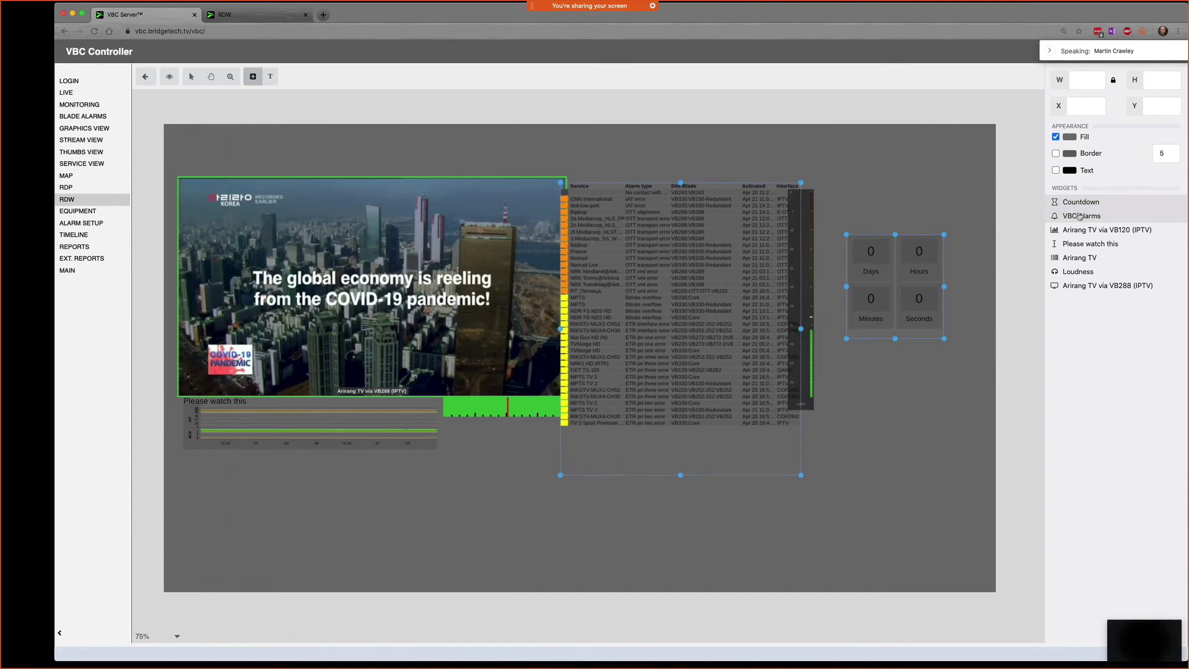
{"action": "left_click", "coordinate": [1060, 204]}
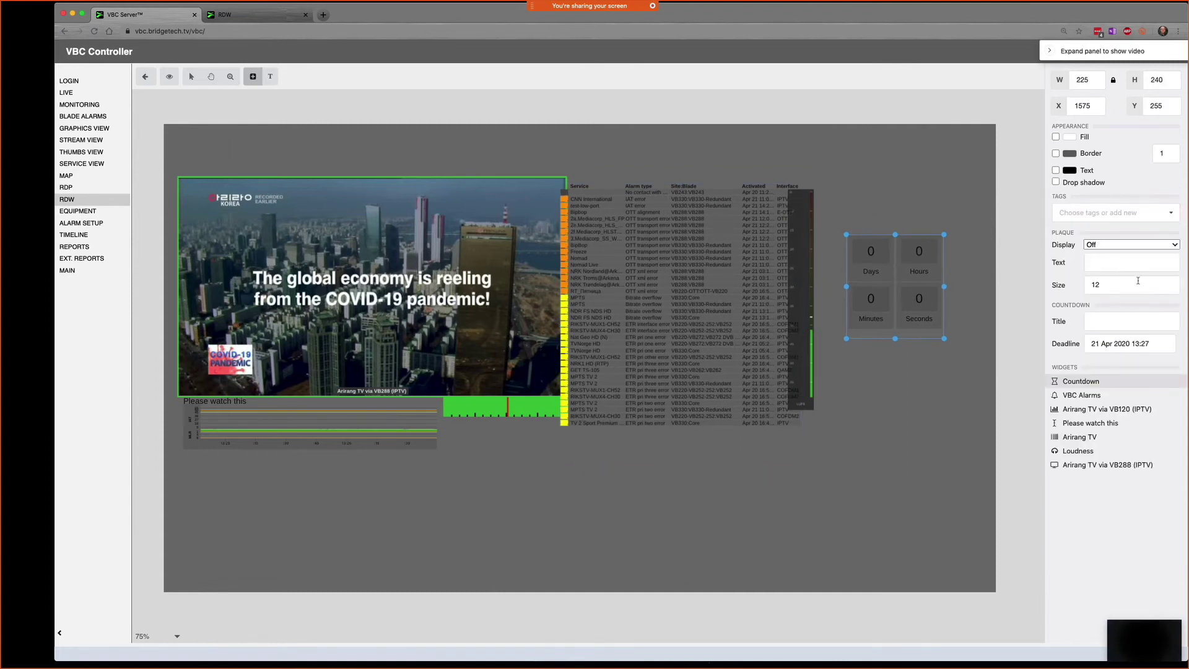
{"action": "left_click_drag", "start_coordinate": [1155, 346], "coordinate": [1060, 346]}
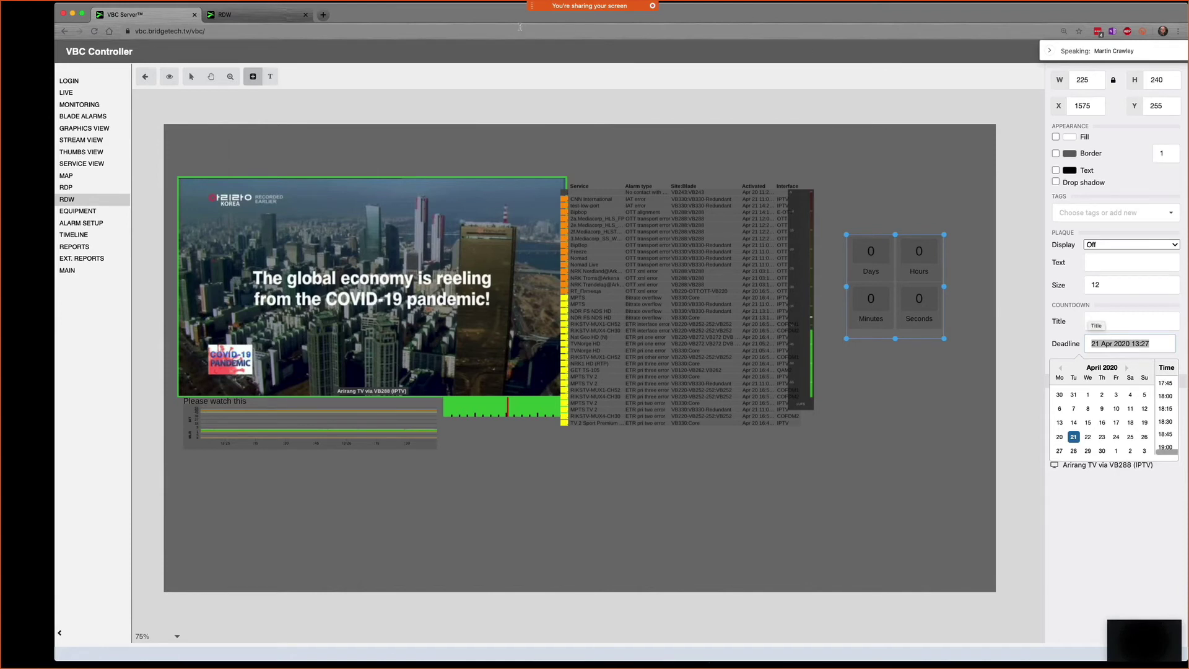
Step: Add a Weather widget about 420 × 135 below the Media Window at X 90, Y 870, and select it for configuration
{"action": "left_click", "coordinate": [252, 76]}
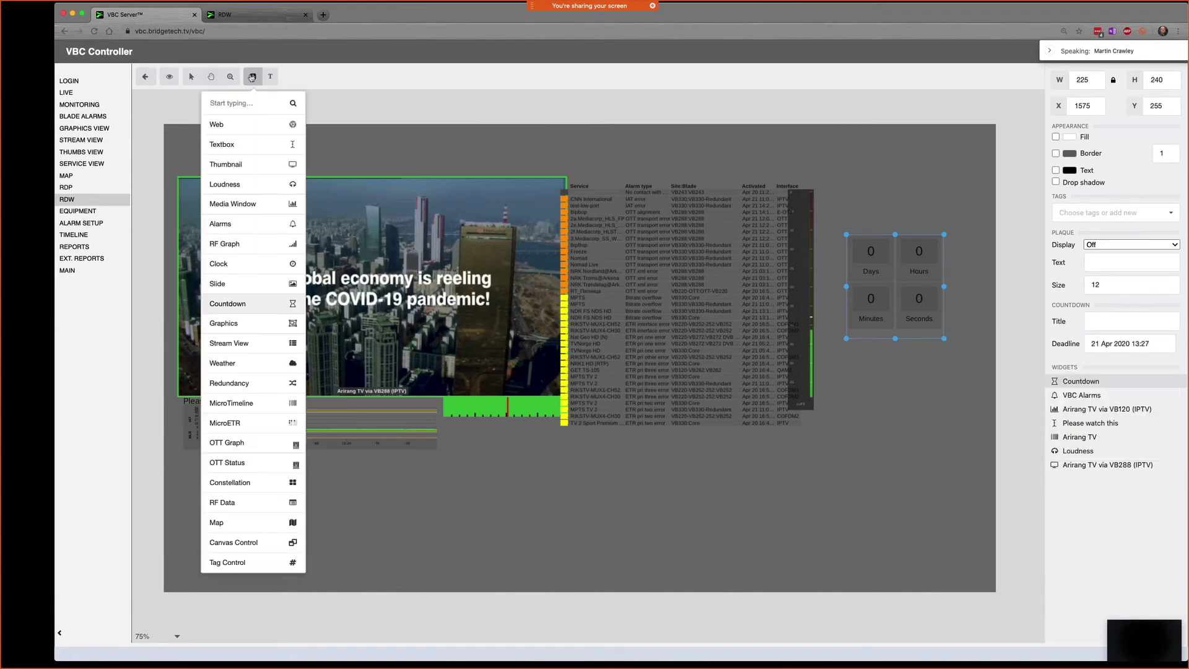
{"action": "left_click", "coordinate": [237, 368]}
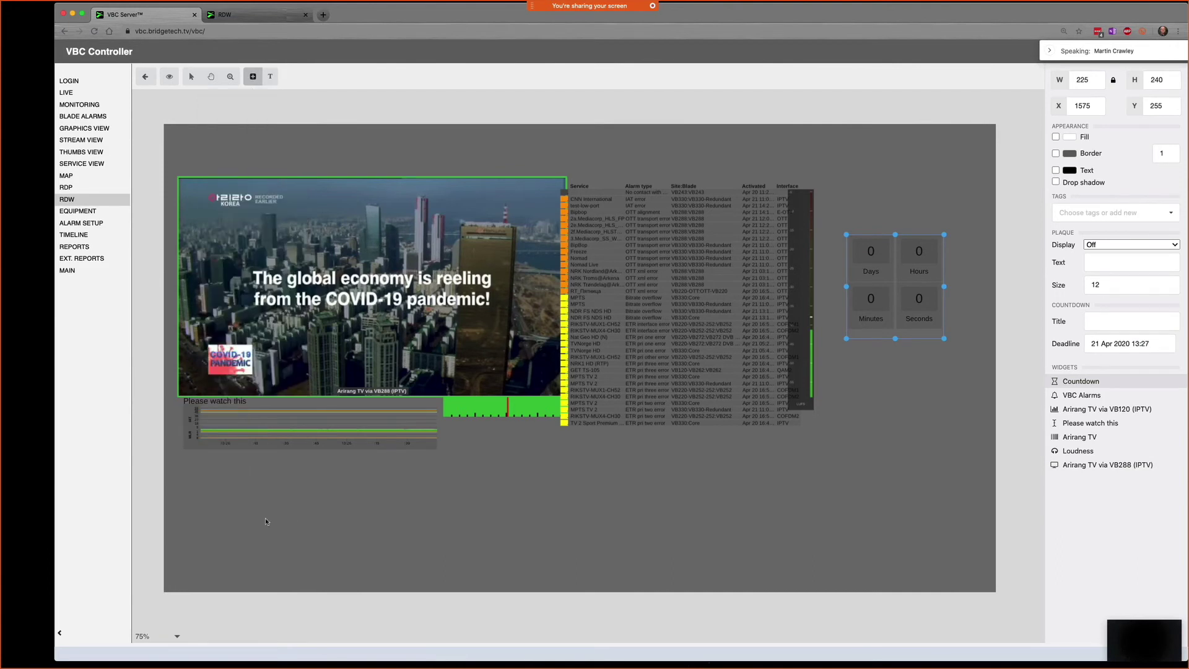
{"action": "left_click_drag", "start_coordinate": [204, 518], "coordinate": [386, 559]}
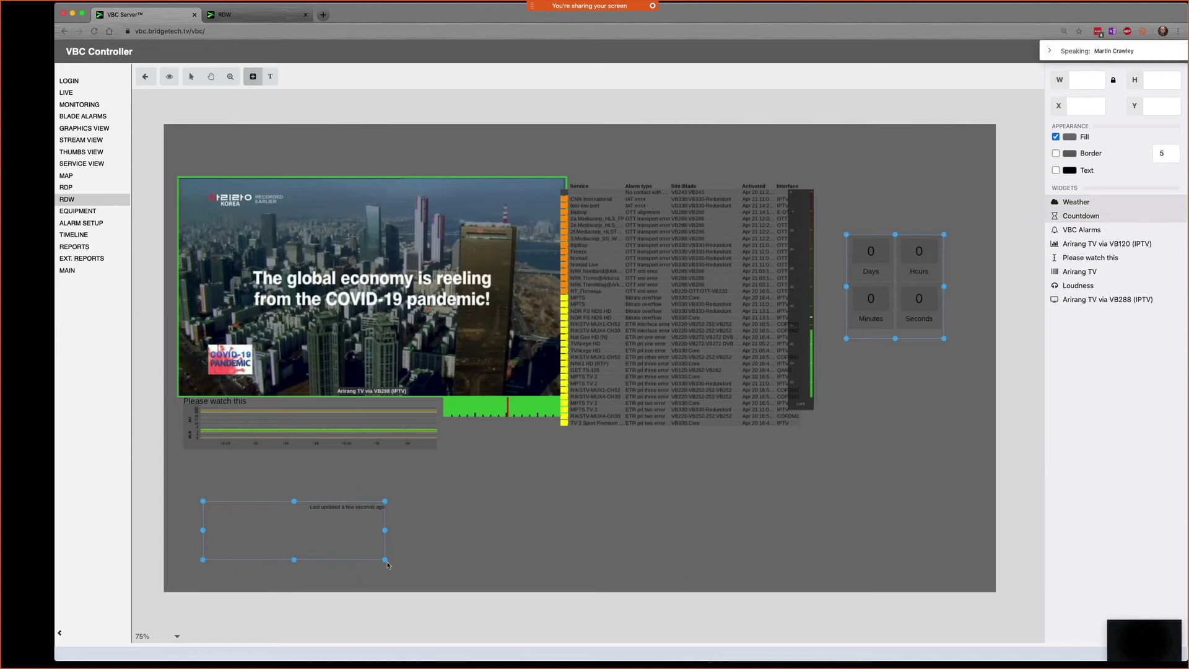
{"action": "left_click", "coordinate": [1081, 216]}
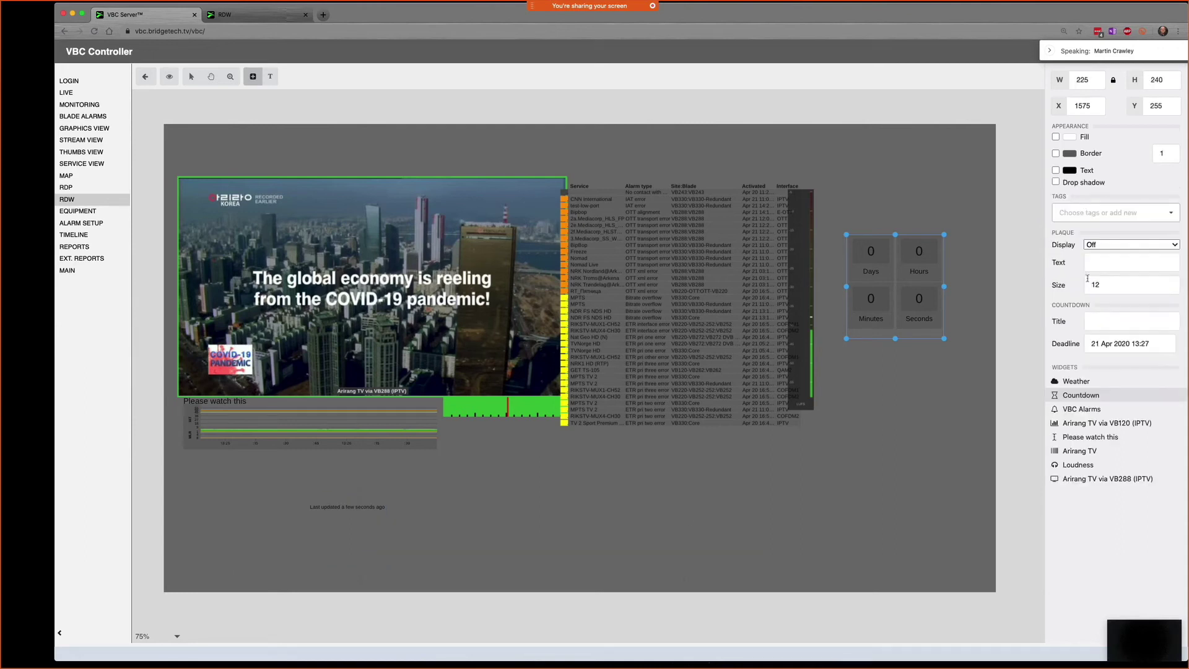
{"action": "left_click", "coordinate": [1081, 381]}
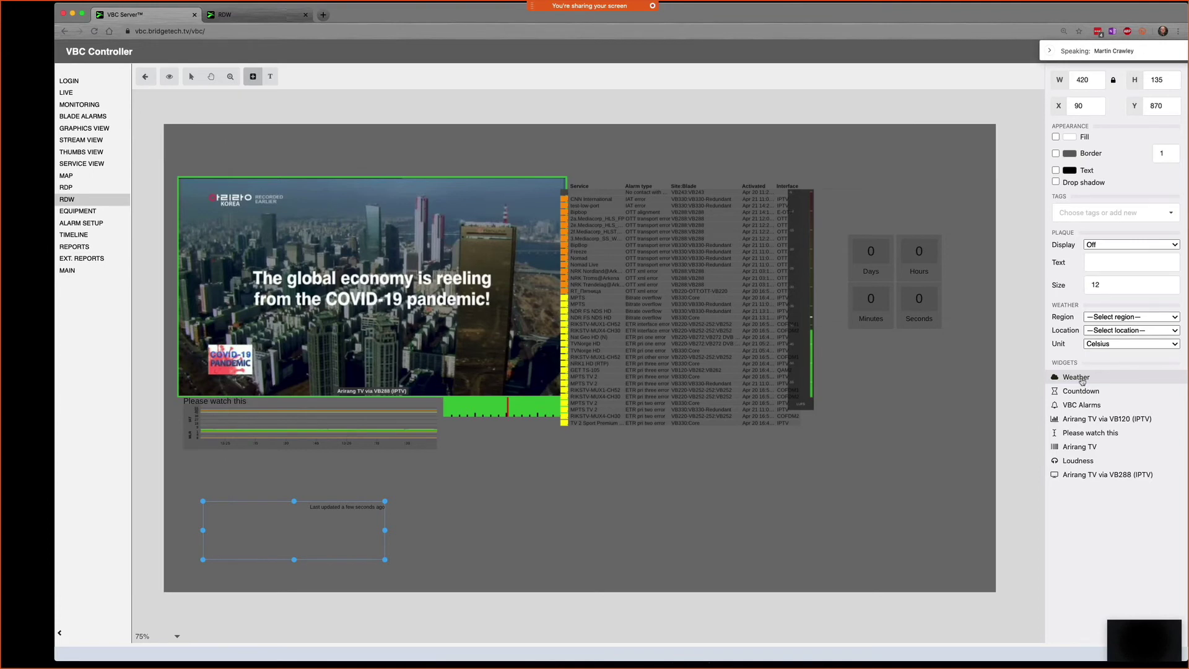
Step: Set the Weather widget's region to Australia and its location to Brisbane (regional capital), and preview the canvas
{"action": "left_click", "coordinate": [1122, 317]}
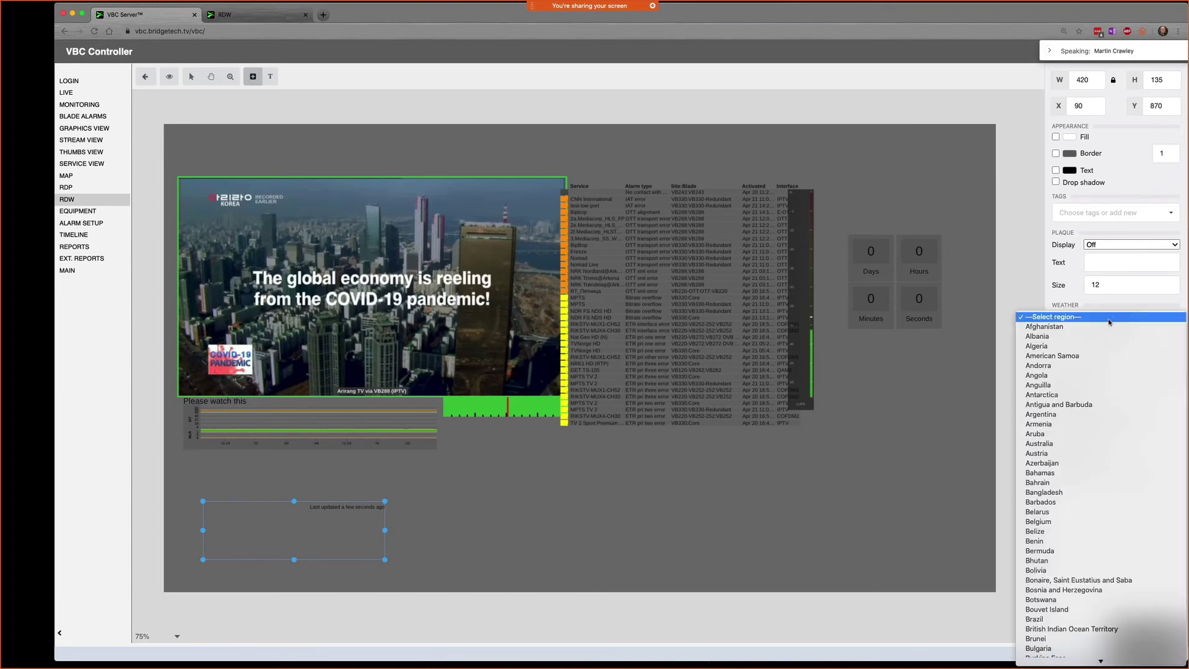
{"action": "left_click", "coordinate": [1060, 443]}
{"action": "left_click", "coordinate": [1130, 332]}
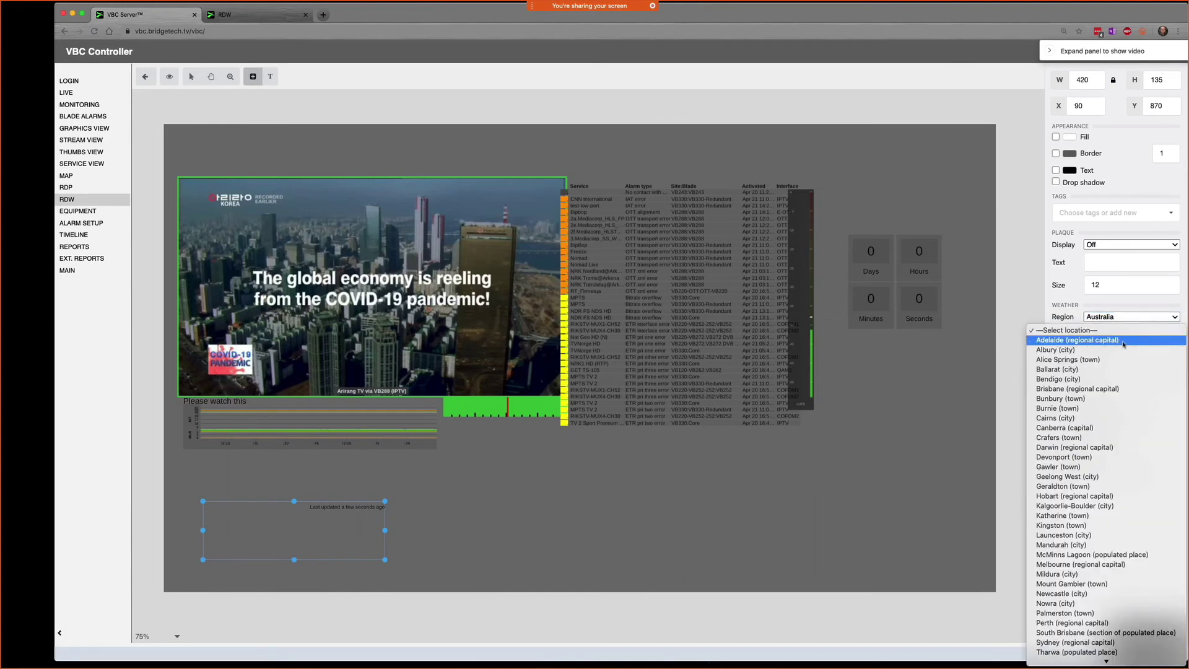
{"action": "left_click", "coordinate": [1106, 389]}
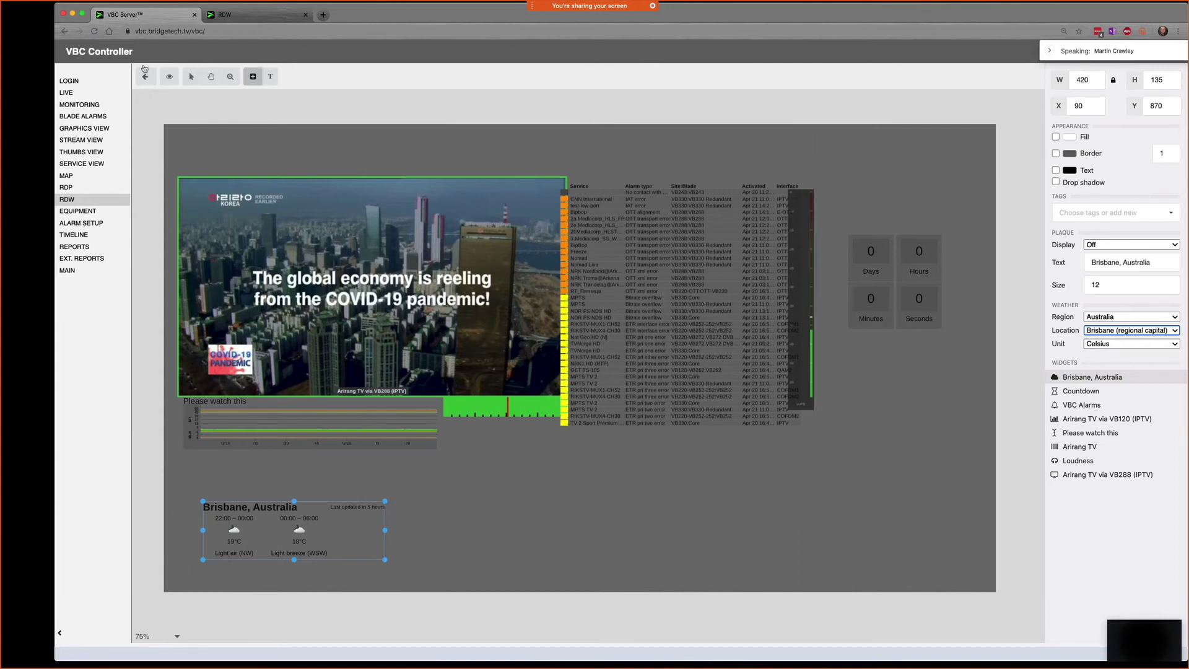
{"action": "left_click", "coordinate": [169, 76]}
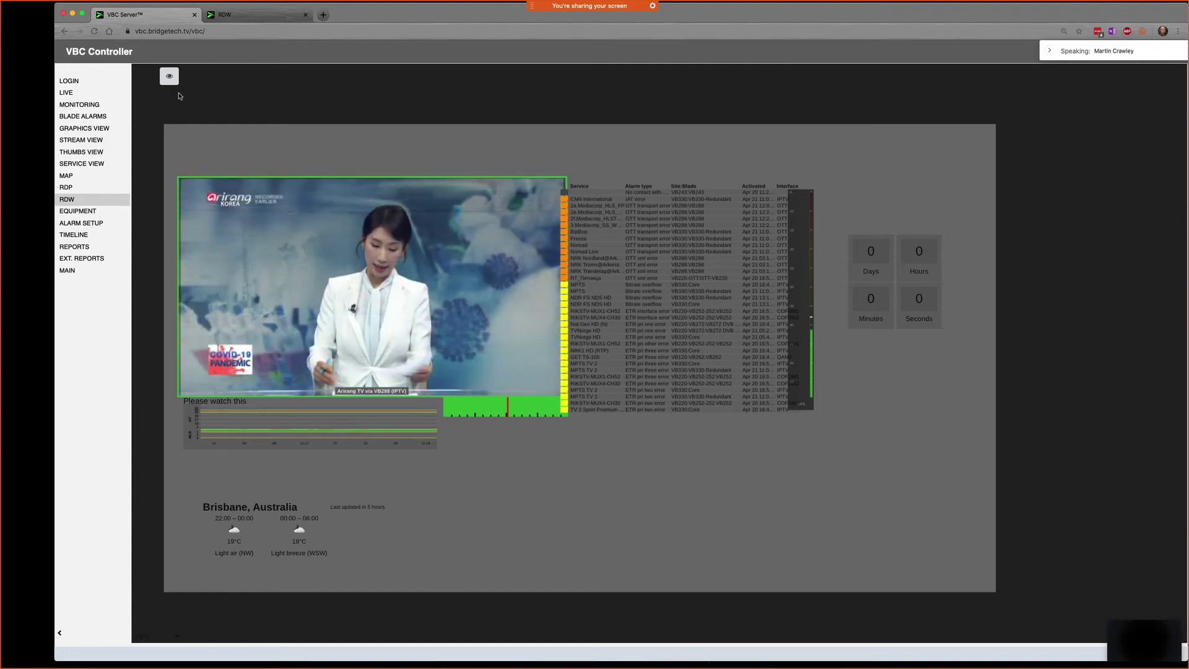
{"action": "left_click", "coordinate": [169, 76]}
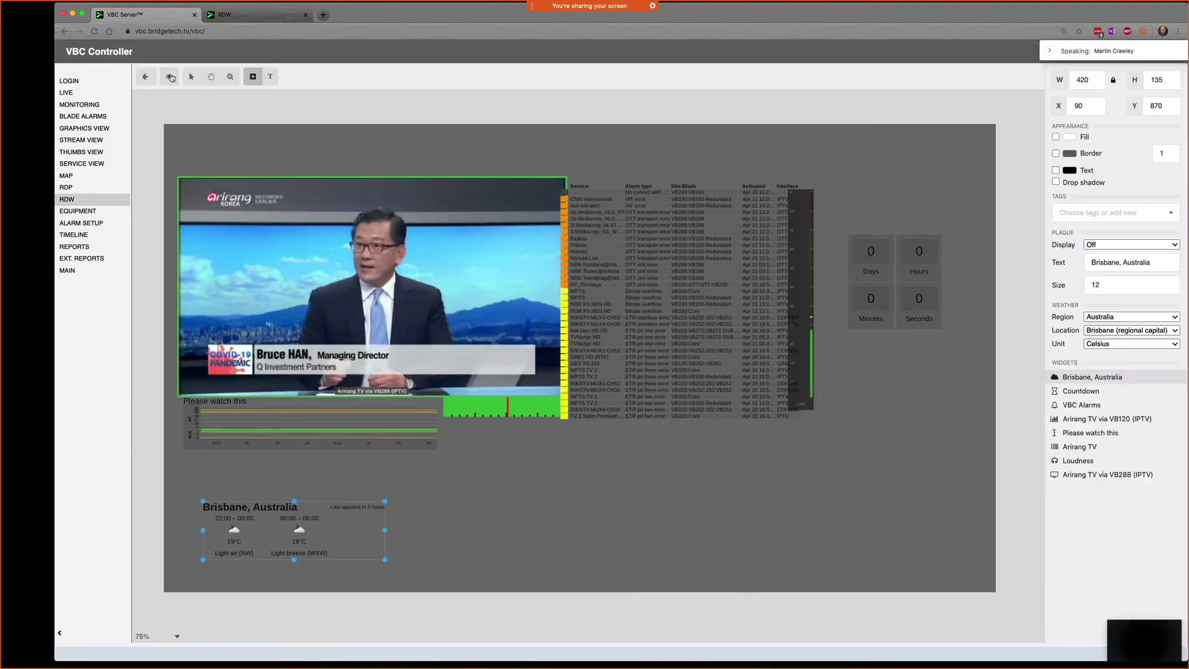
Step: Add a Constellation widget about 345 × 285 near the canvas's lower middle at X 855, Y 780, and select it
{"action": "left_click", "coordinate": [253, 76]}
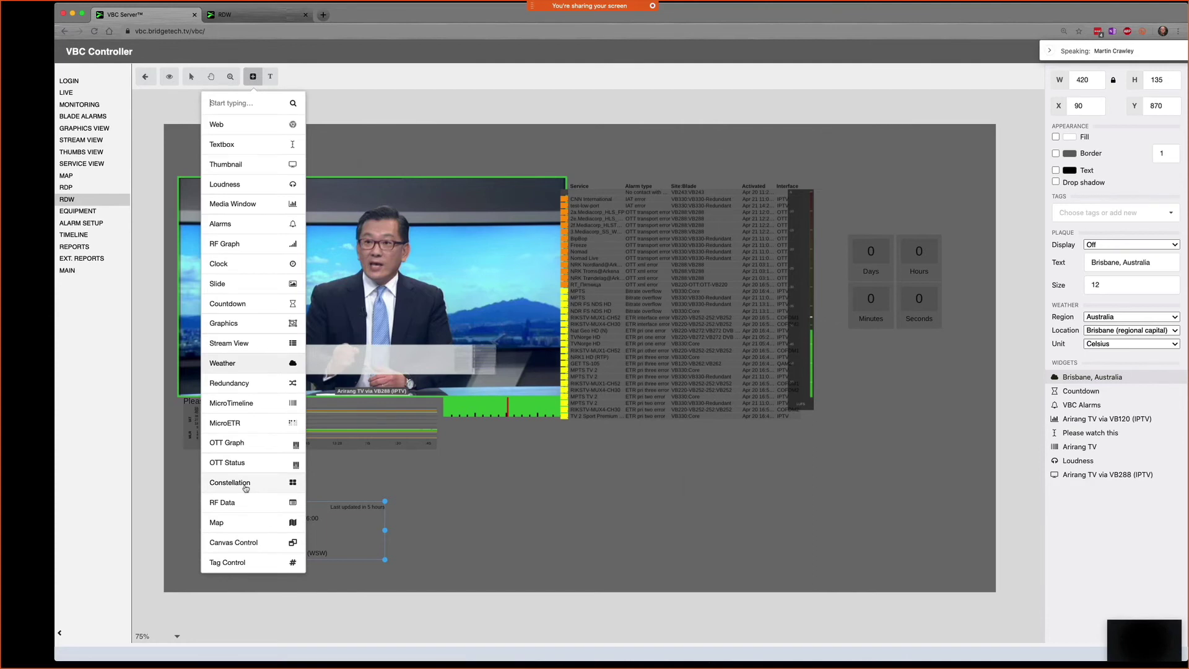
{"action": "left_click", "coordinate": [573, 489]}
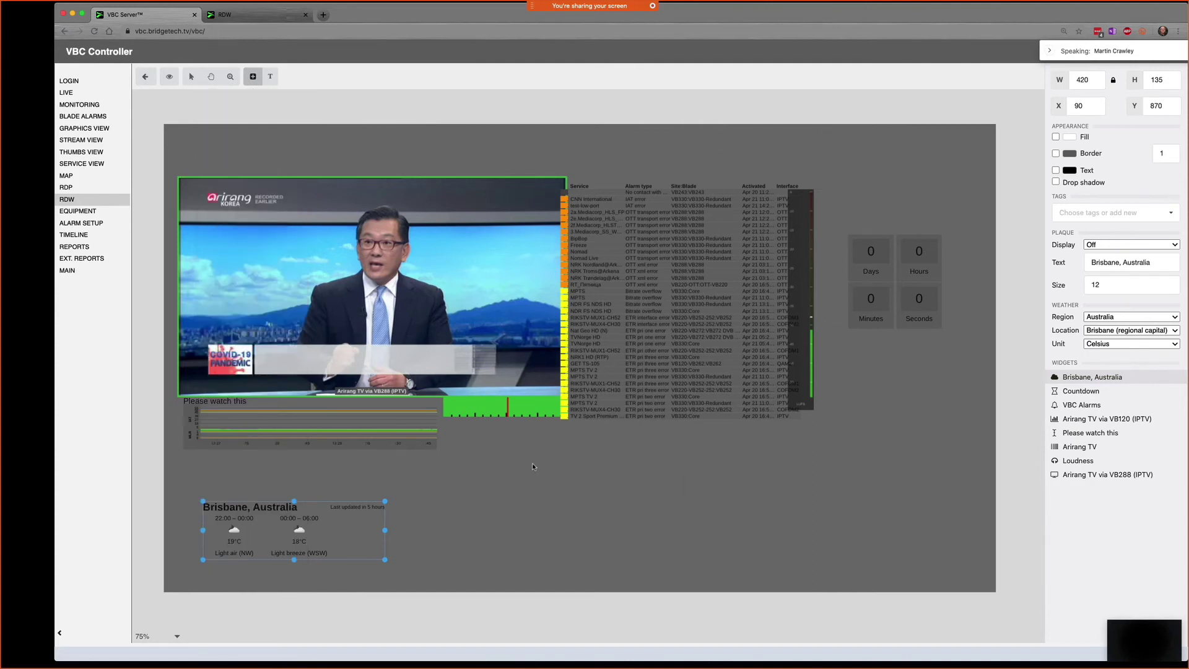
{"action": "left_click_drag", "start_coordinate": [533, 463], "coordinate": [684, 588]}
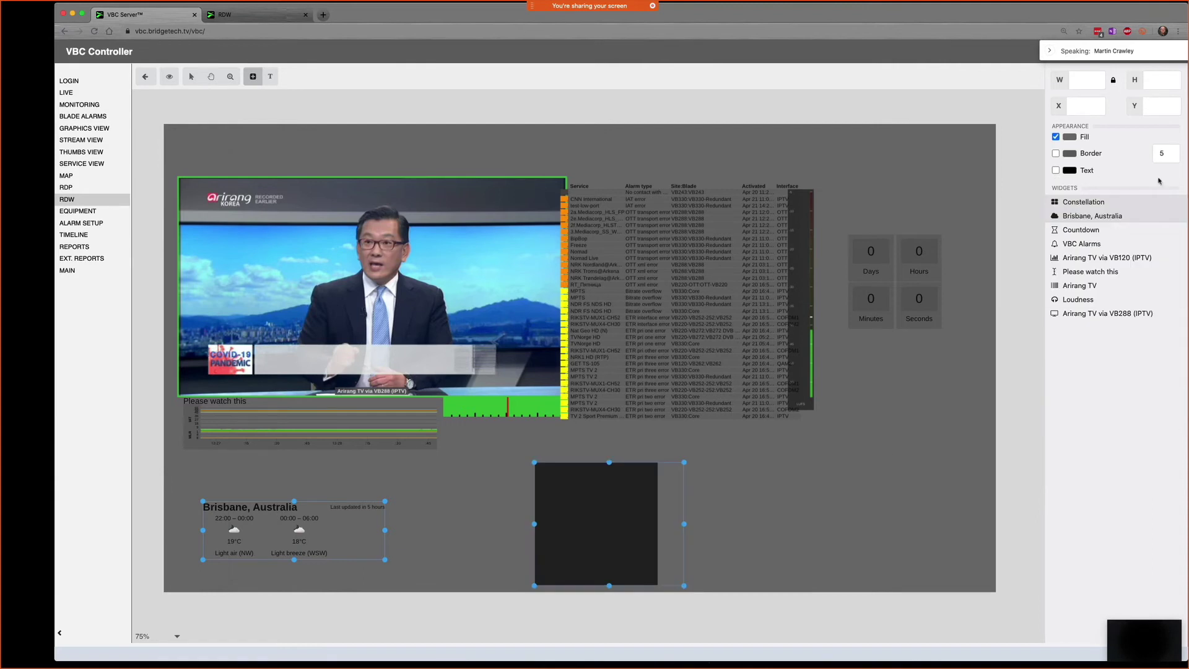
{"action": "left_click", "coordinate": [1090, 202]}
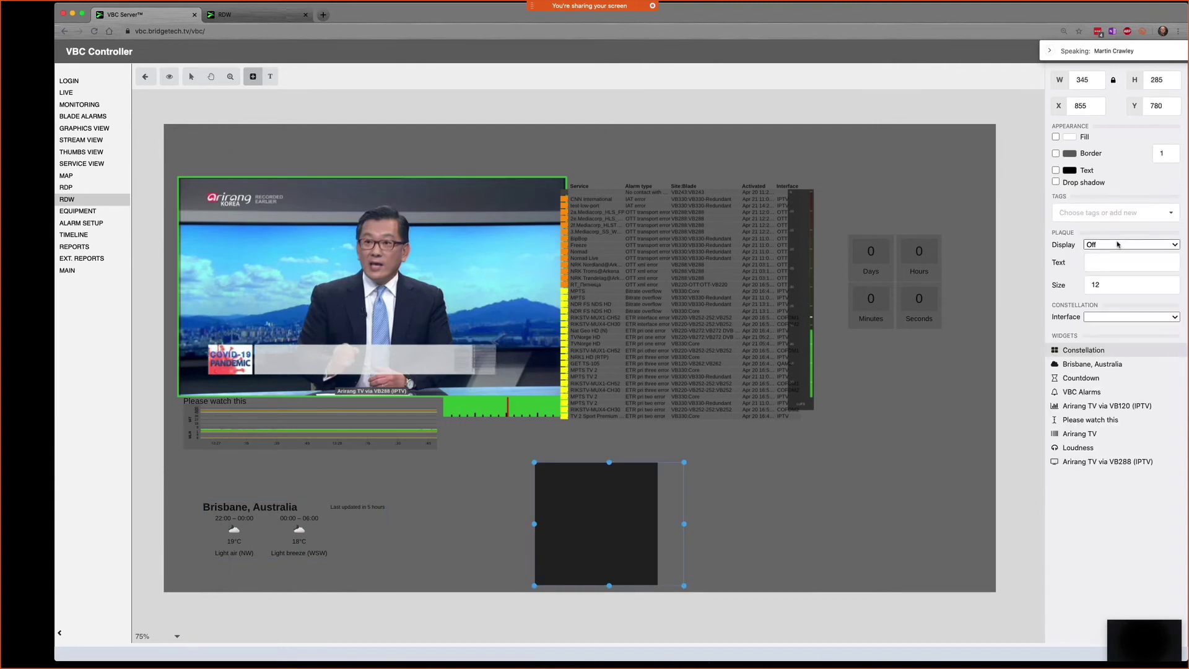
Step: Set the Constellation widget's interface to QAM1 via VB262 and preview the resulting canvas
{"action": "left_click", "coordinate": [1118, 317]}
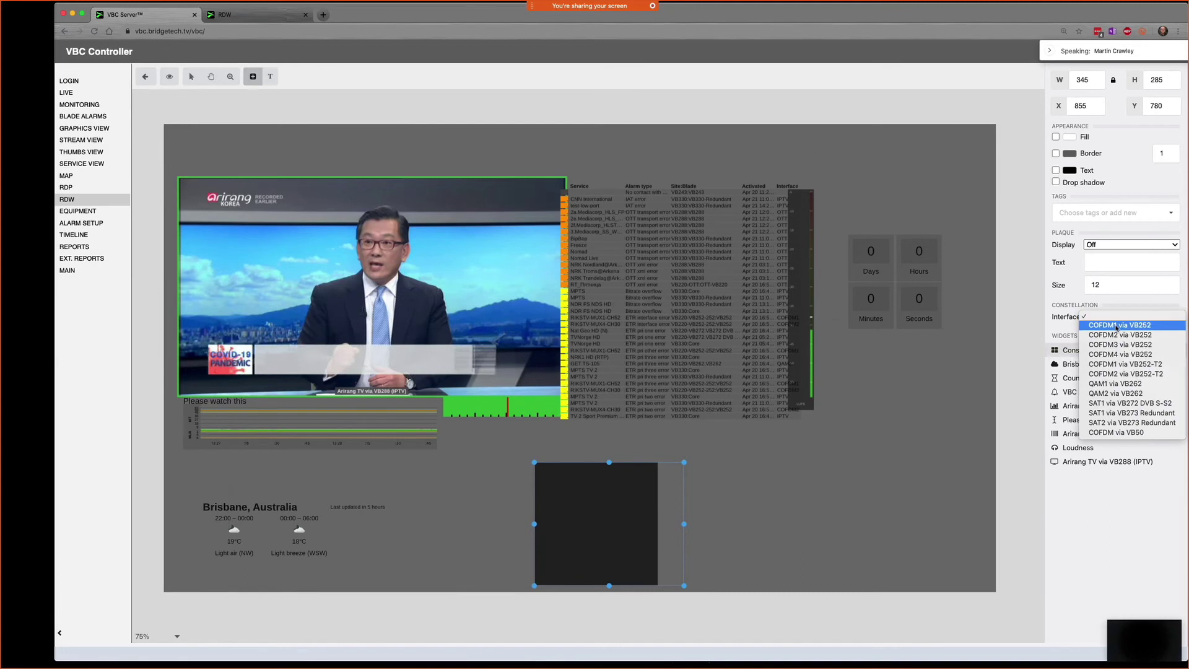
{"action": "left_click", "coordinate": [1108, 385]}
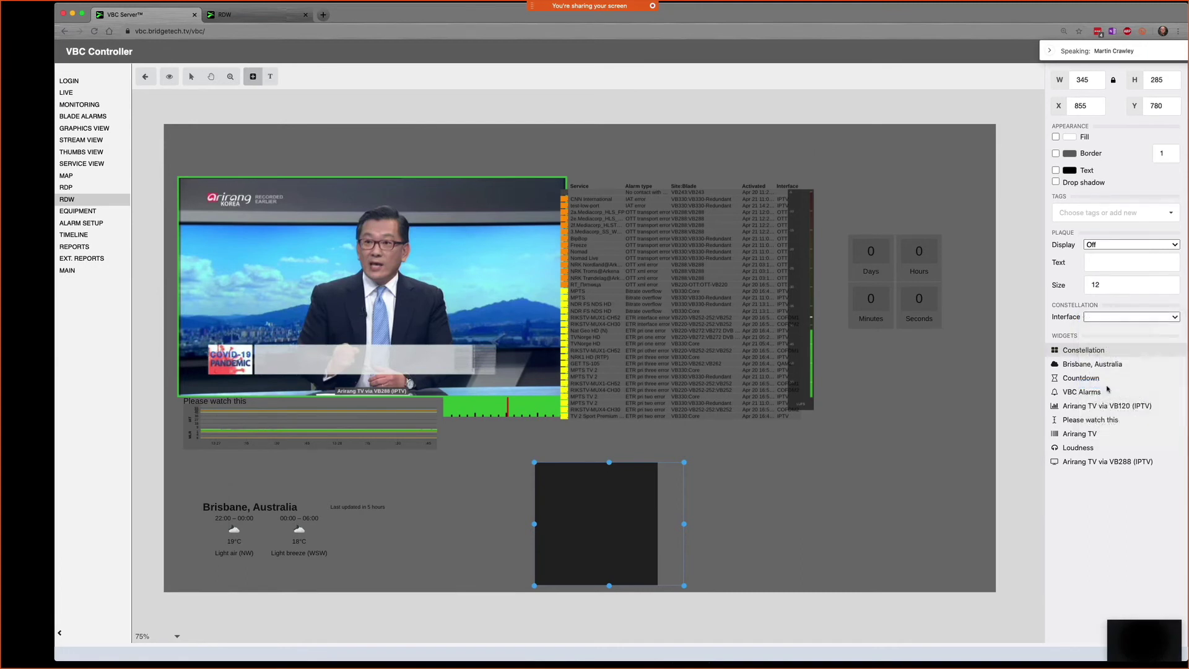
{"action": "left_click", "coordinate": [1119, 321]}
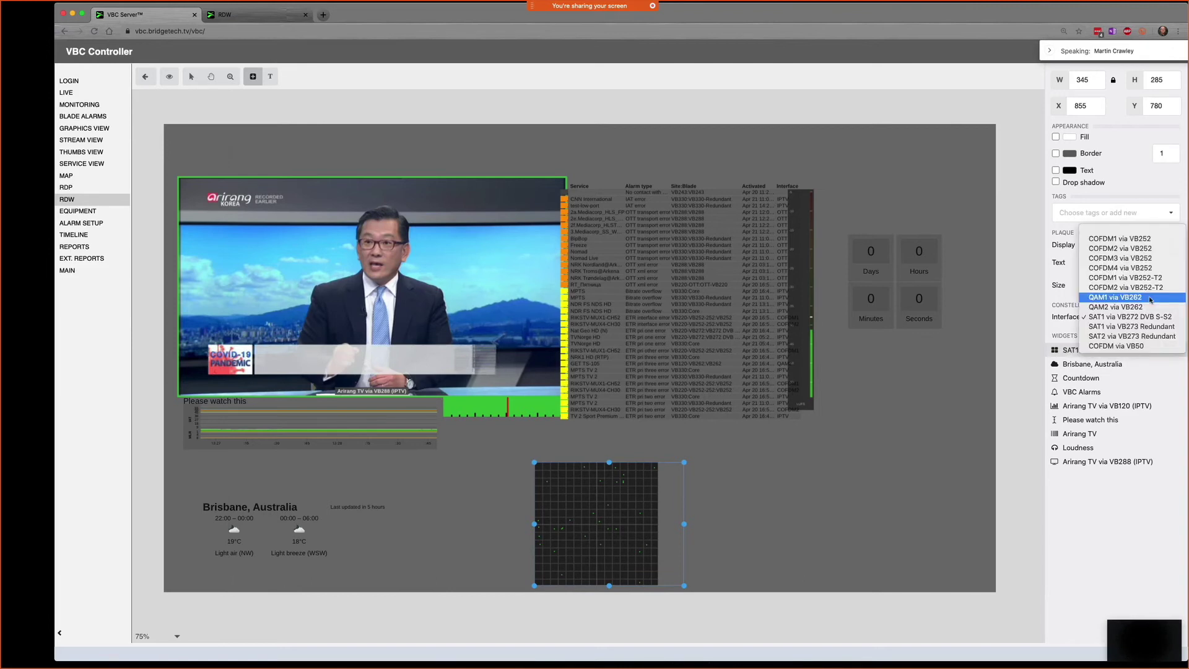
{"action": "left_click", "coordinate": [170, 77]}
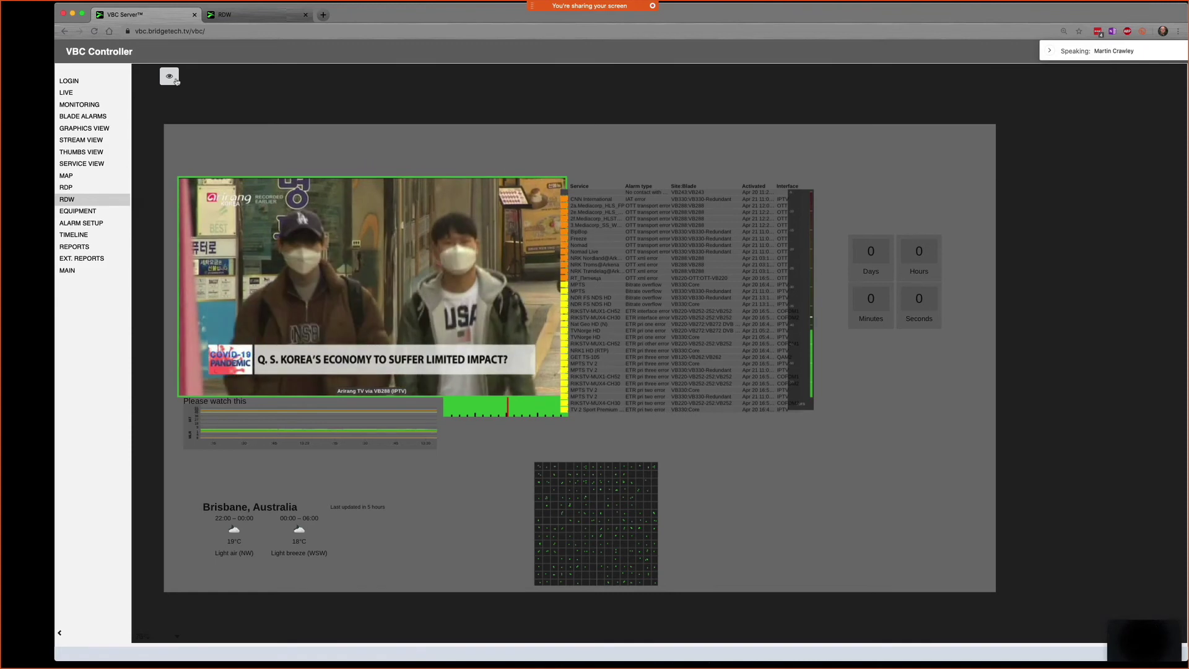
{"action": "left_click", "coordinate": [169, 78]}
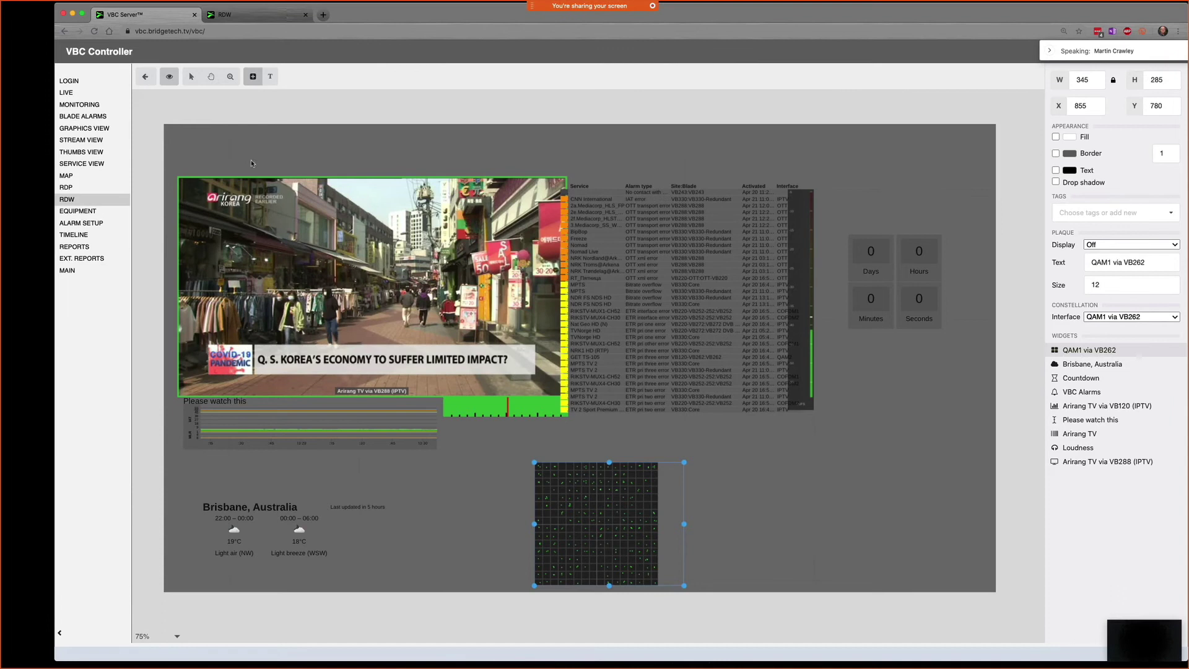
Step: Open the OTT / Multiscreen canvas and examine its heading textboxes, from LIVE Transcoder NRK Oslo MCR to AGGREGATED 4 days
{"action": "left_click", "coordinate": [145, 76]}
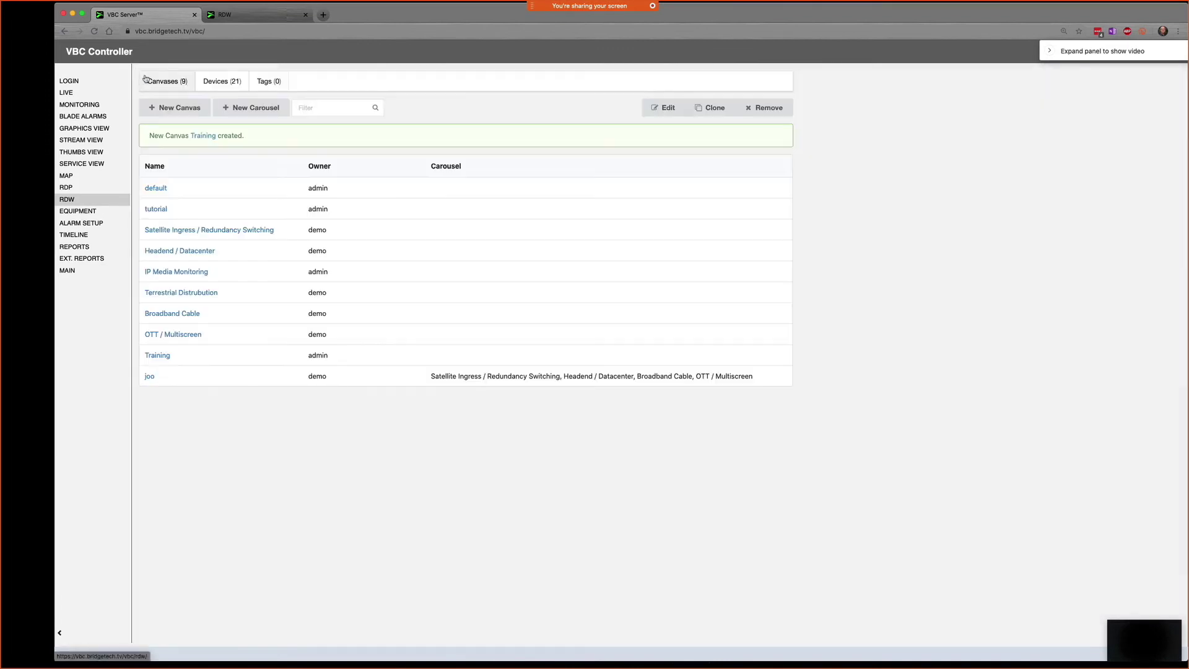
{"action": "left_click", "coordinate": [185, 334]}
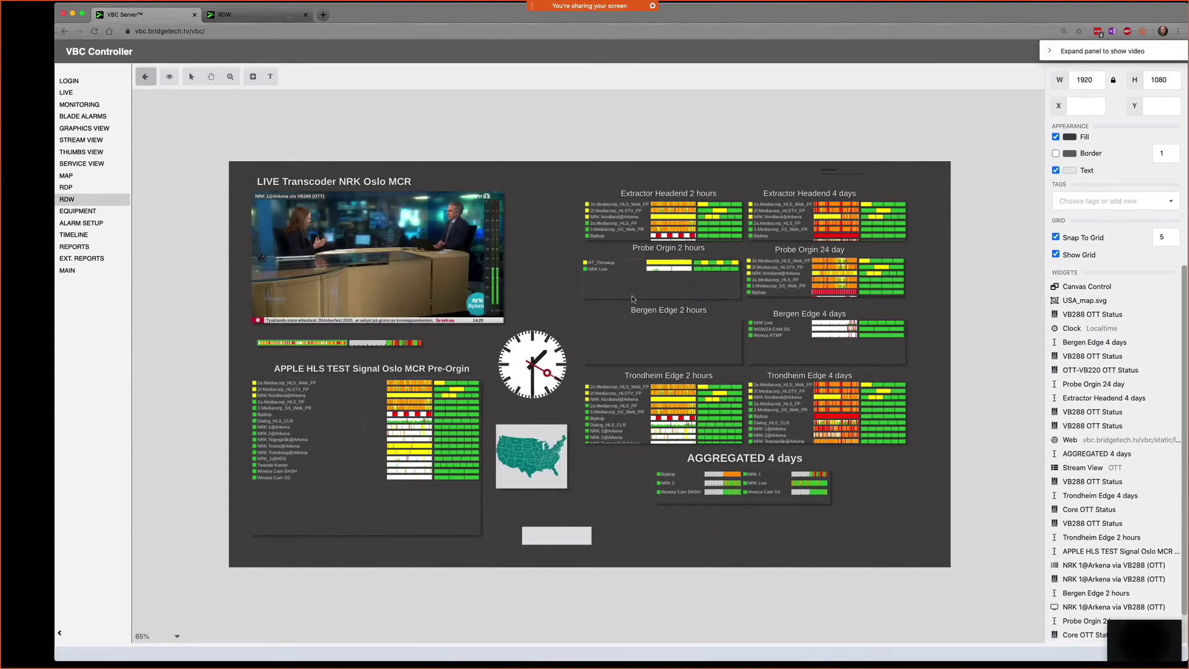
{"action": "left_click", "coordinate": [414, 182]}
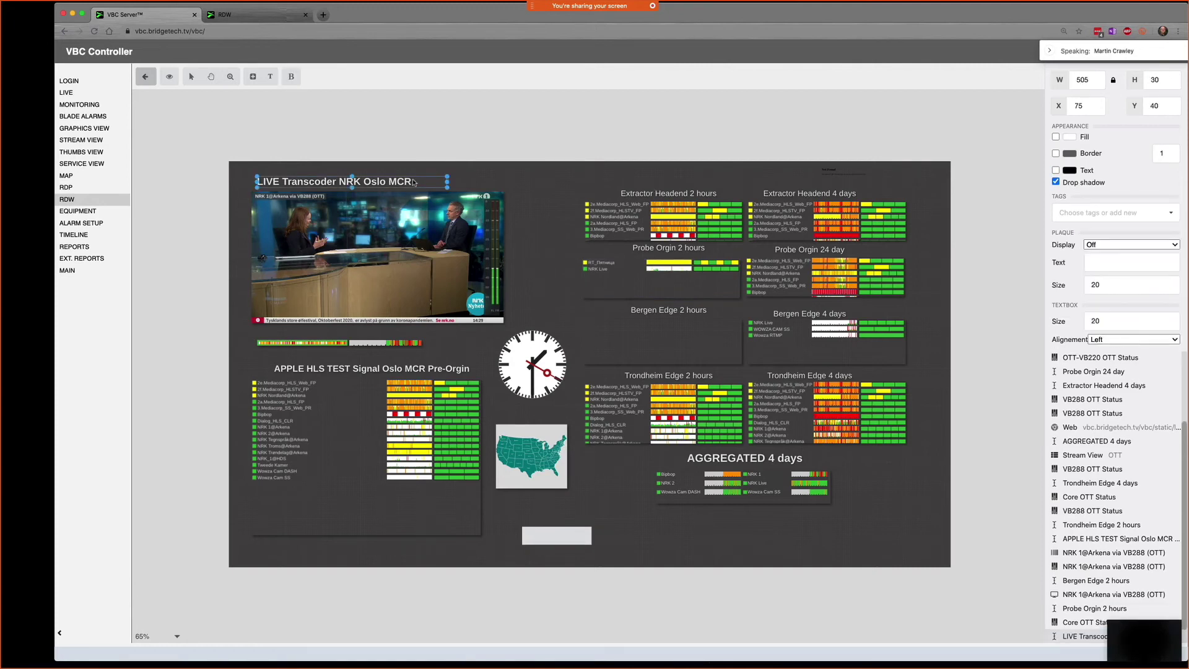
{"action": "left_click", "coordinate": [708, 197]}
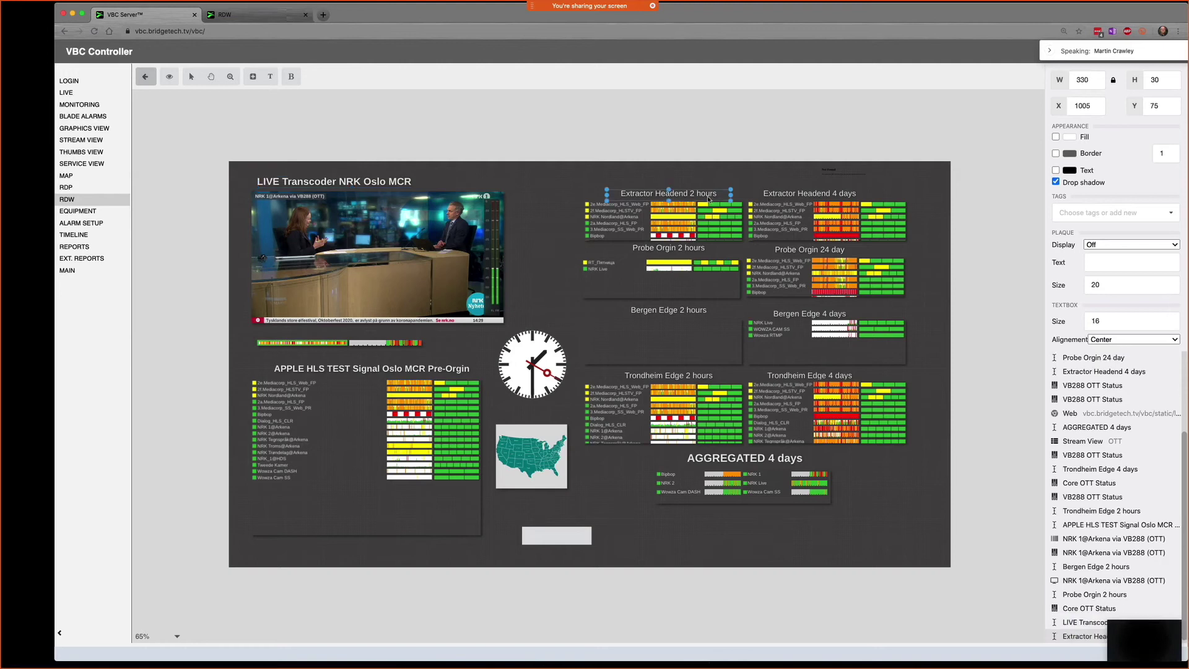
{"action": "left_click", "coordinate": [814, 251]}
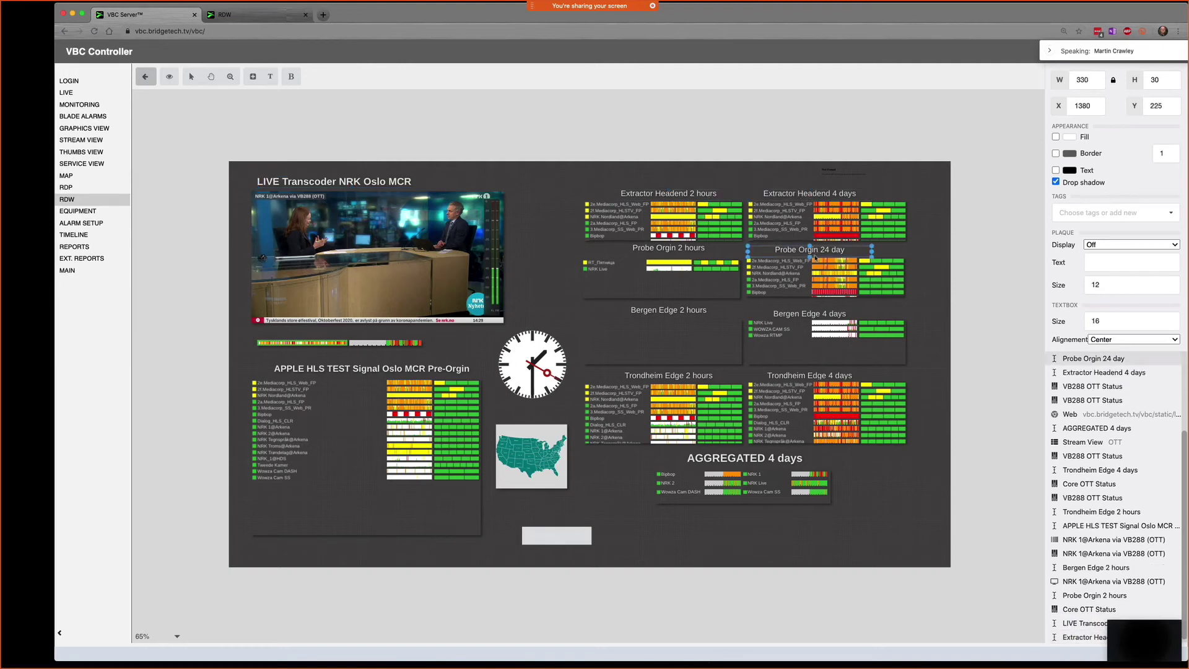
{"action": "left_click", "coordinate": [815, 315]}
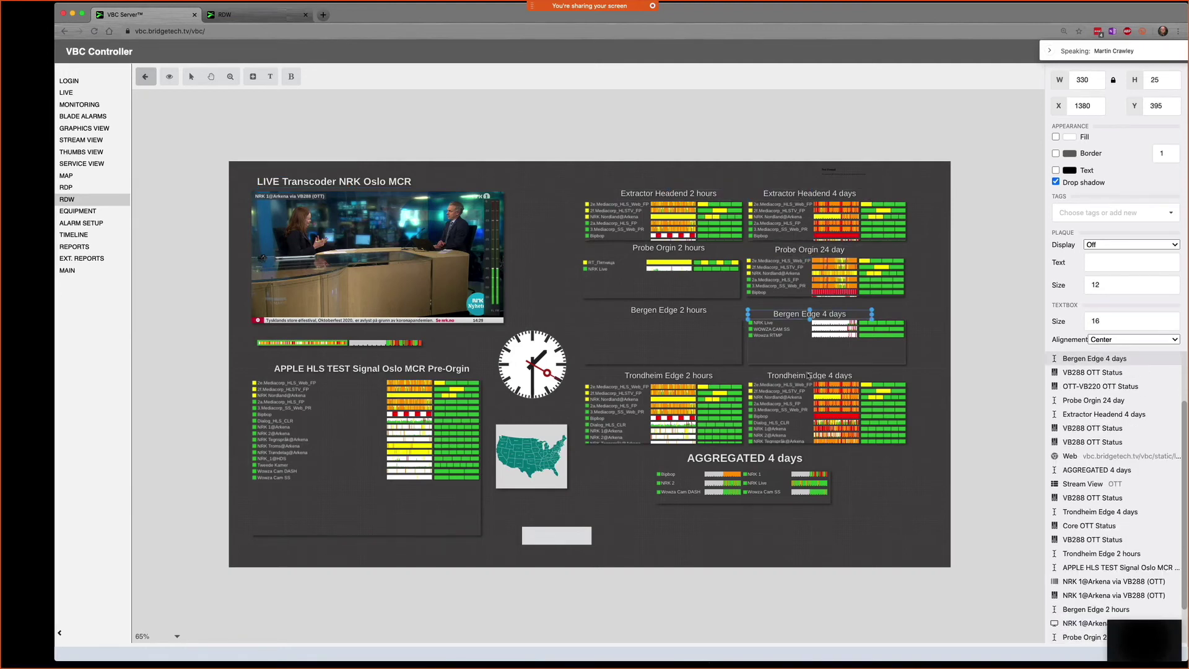
{"action": "left_click", "coordinate": [748, 461]}
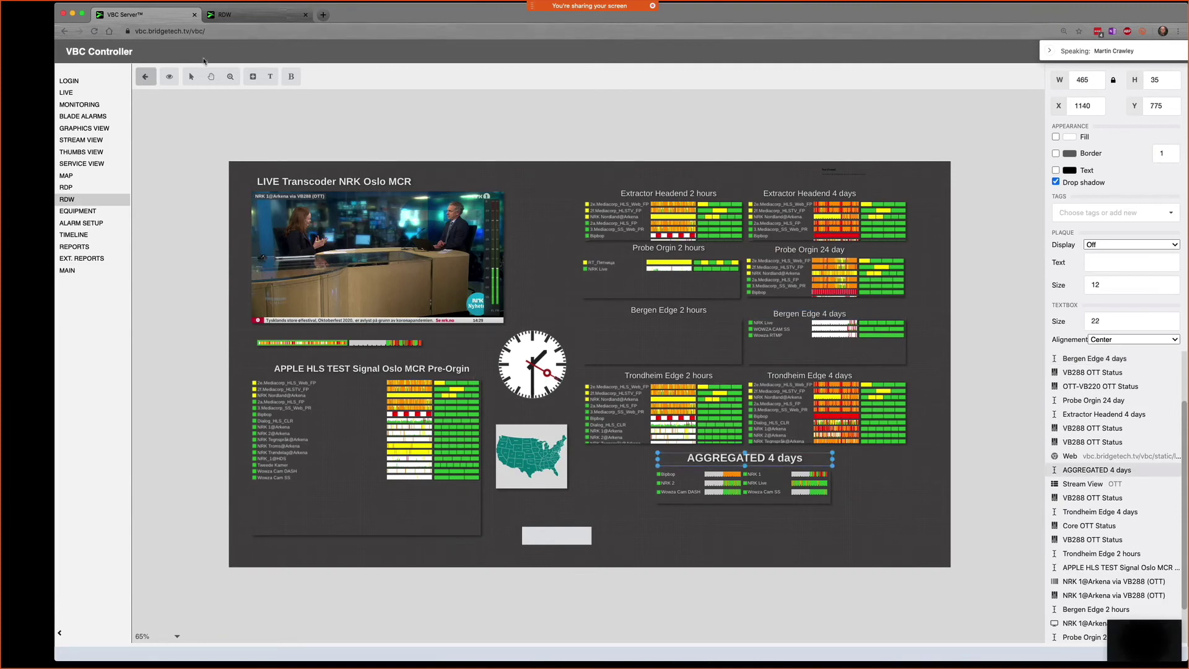
Step: Open the canvas with the National Geographic HD Eutelsat downlinks and inspect the web widget holding the Bridge Technologies logo
{"action": "left_click", "coordinate": [145, 76]}
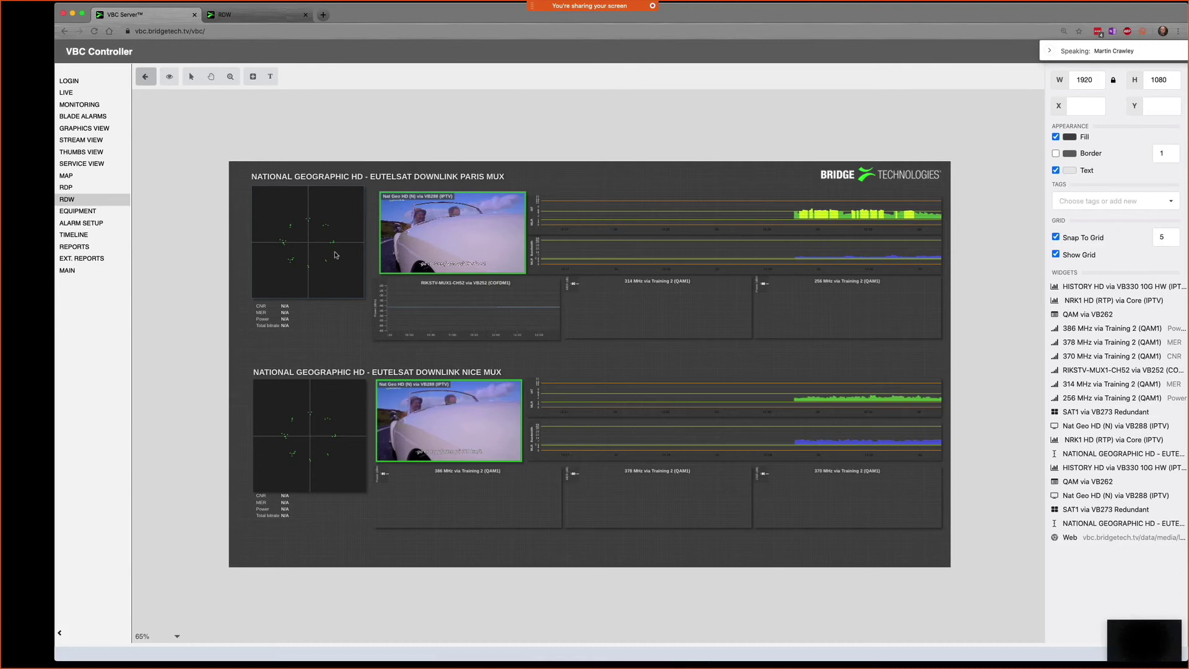
{"action": "left_click", "coordinate": [897, 178]}
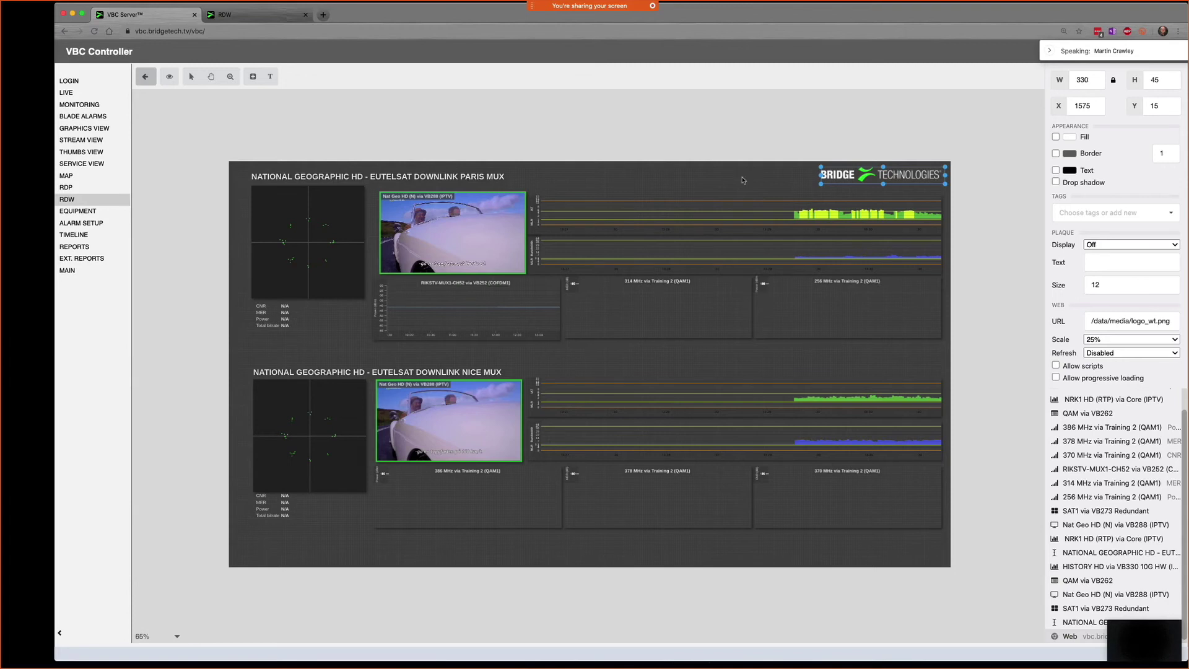
Step: Examine the Terrestrial Distrubution canvas with its Tweede Kamer thumbnail widget and preview, and view the IP Media Monitoring canvas
{"action": "left_click", "coordinate": [143, 77]}
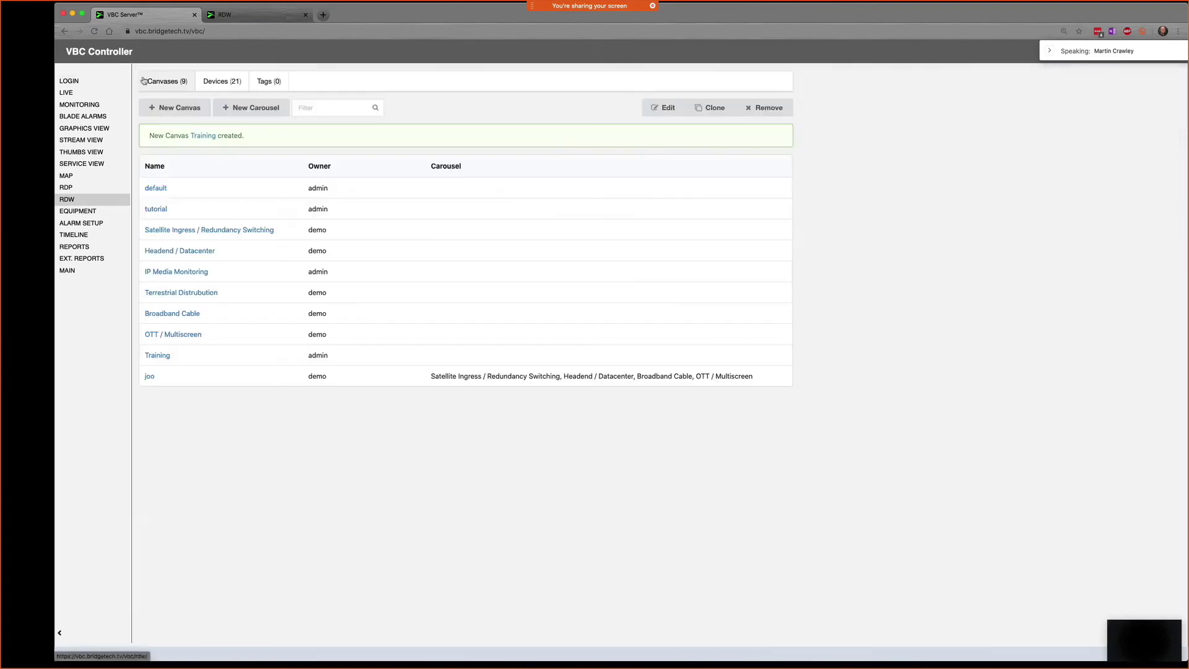
{"action": "left_click", "coordinate": [190, 292]}
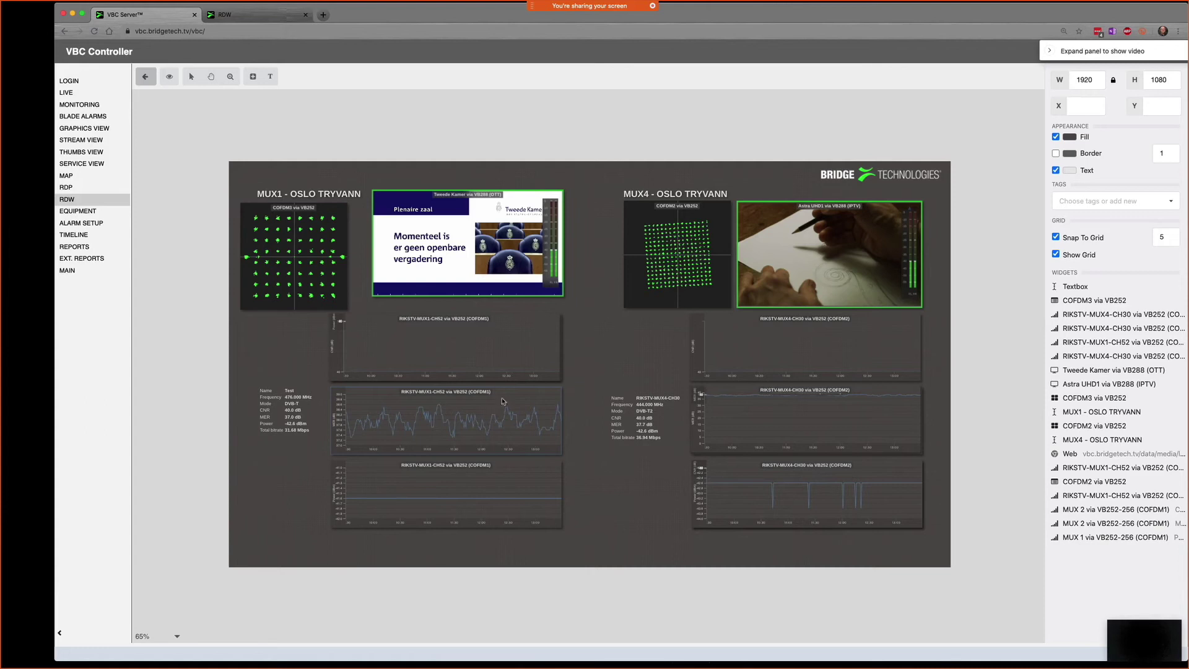
{"action": "left_click", "coordinate": [509, 255]}
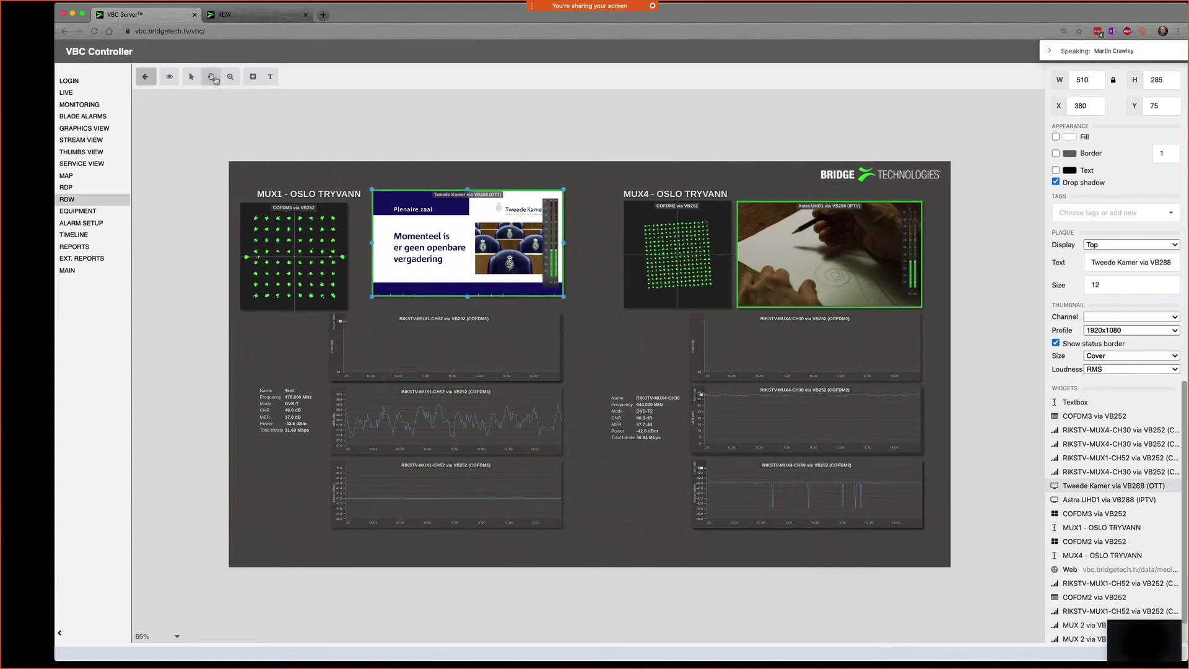
{"action": "left_click", "coordinate": [171, 77]}
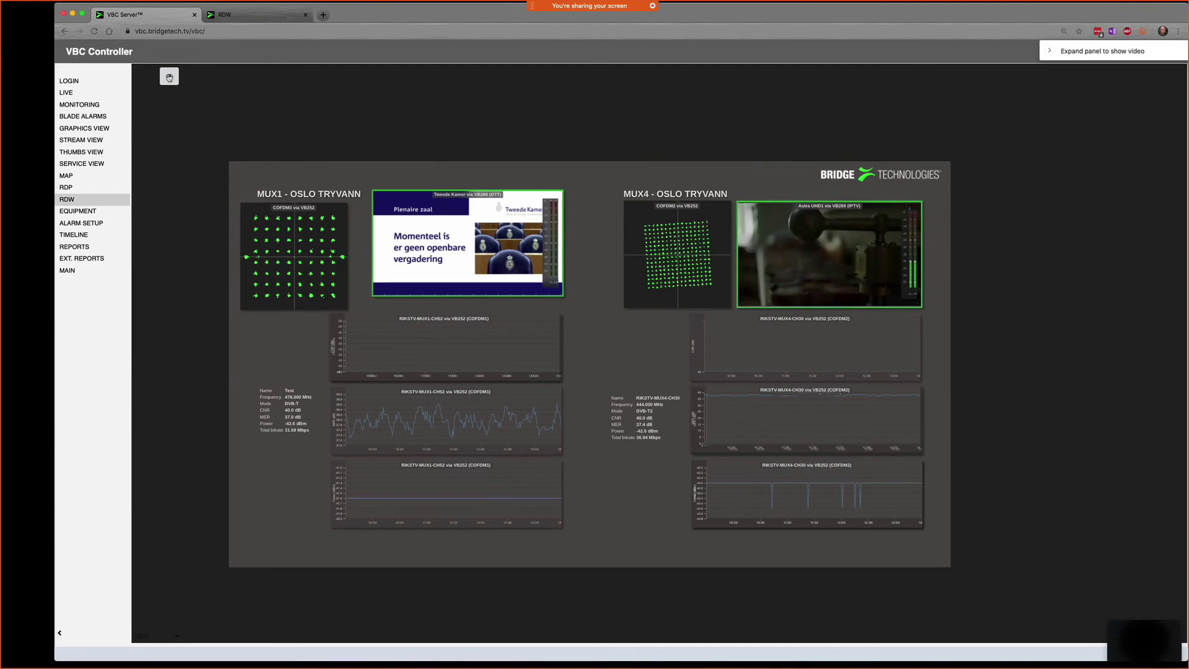
{"action": "left_click", "coordinate": [169, 76]}
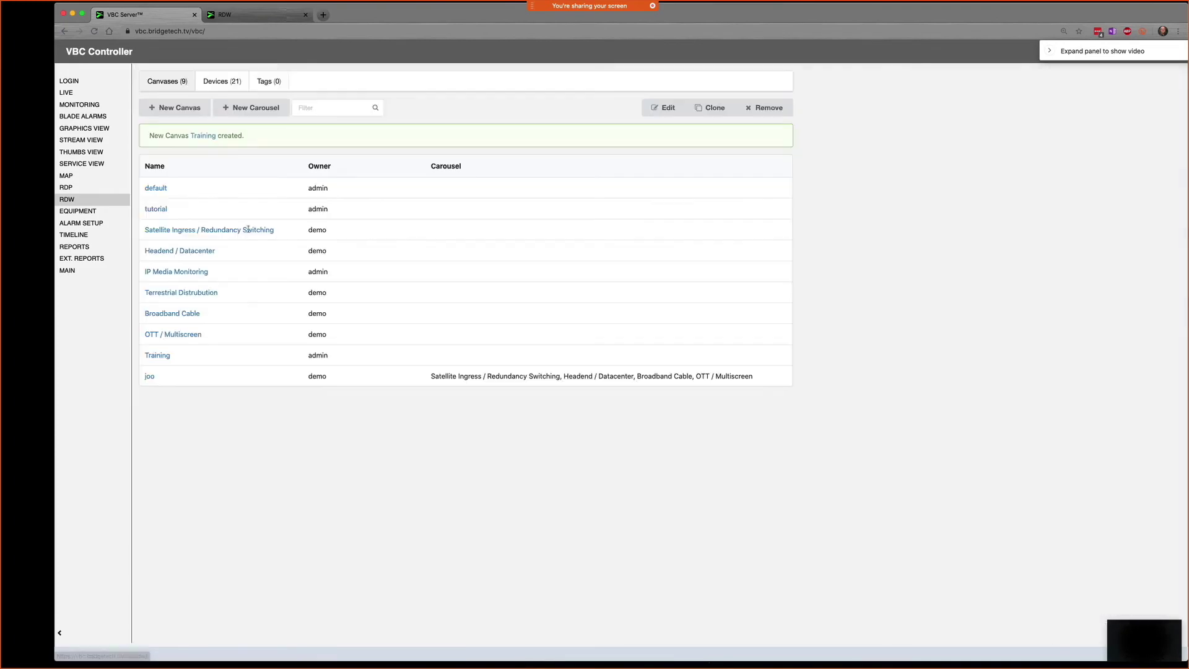
{"action": "left_click", "coordinate": [145, 76]}
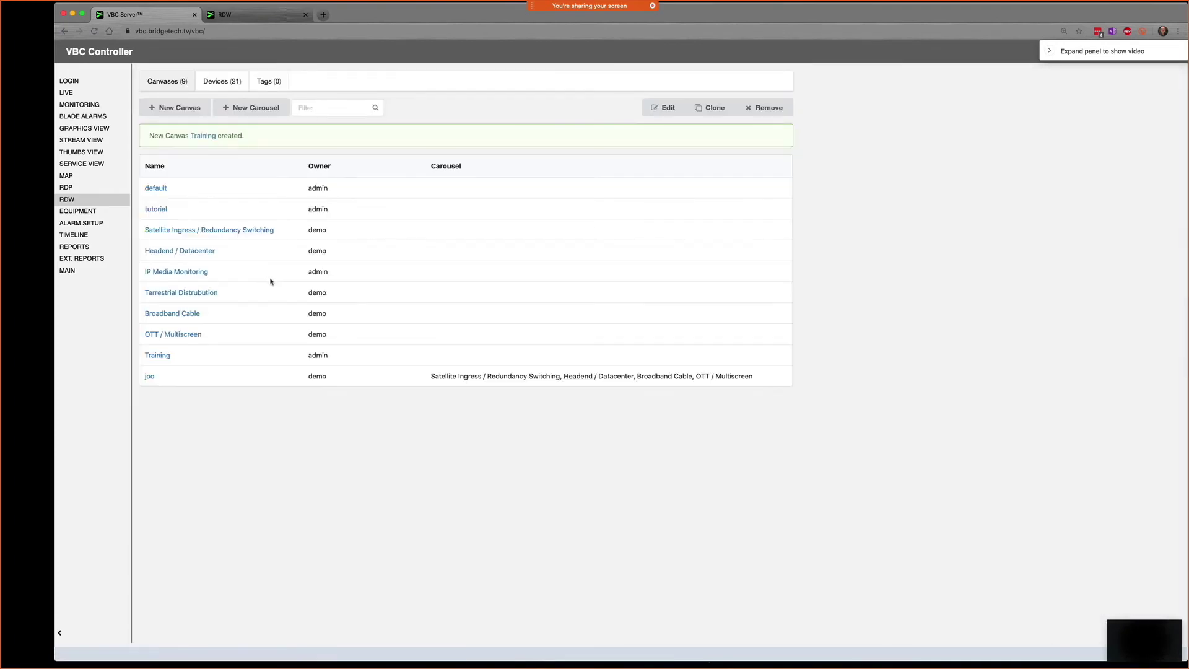
{"action": "left_click", "coordinate": [201, 271]}
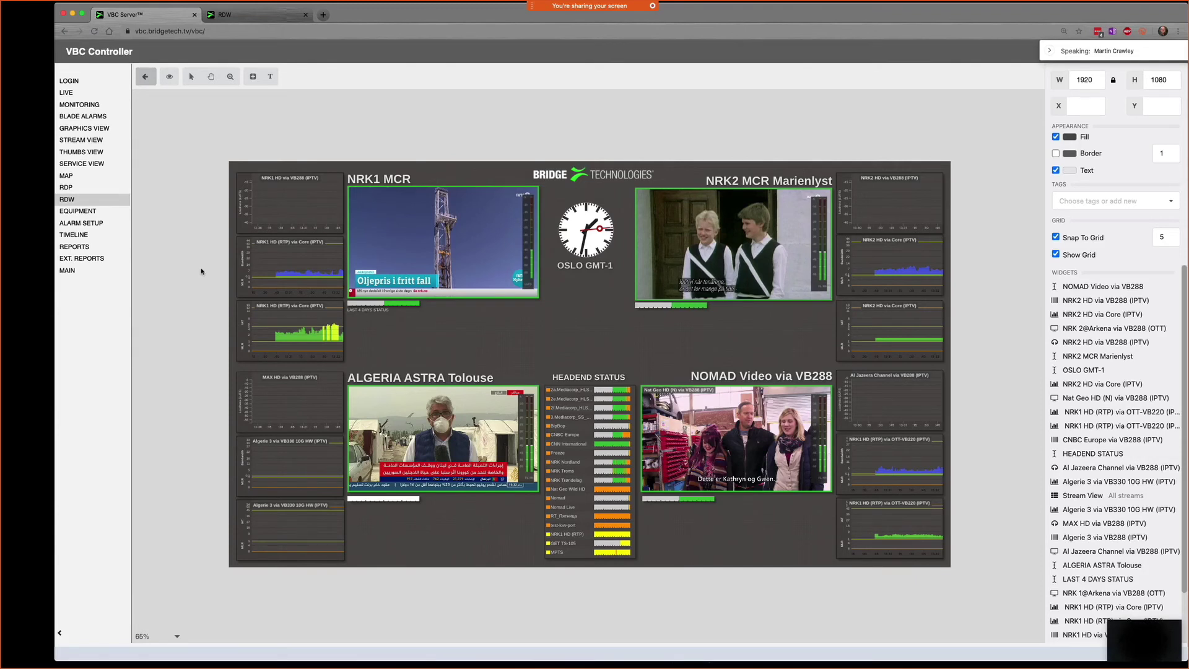
{"action": "left_click", "coordinate": [149, 74]}
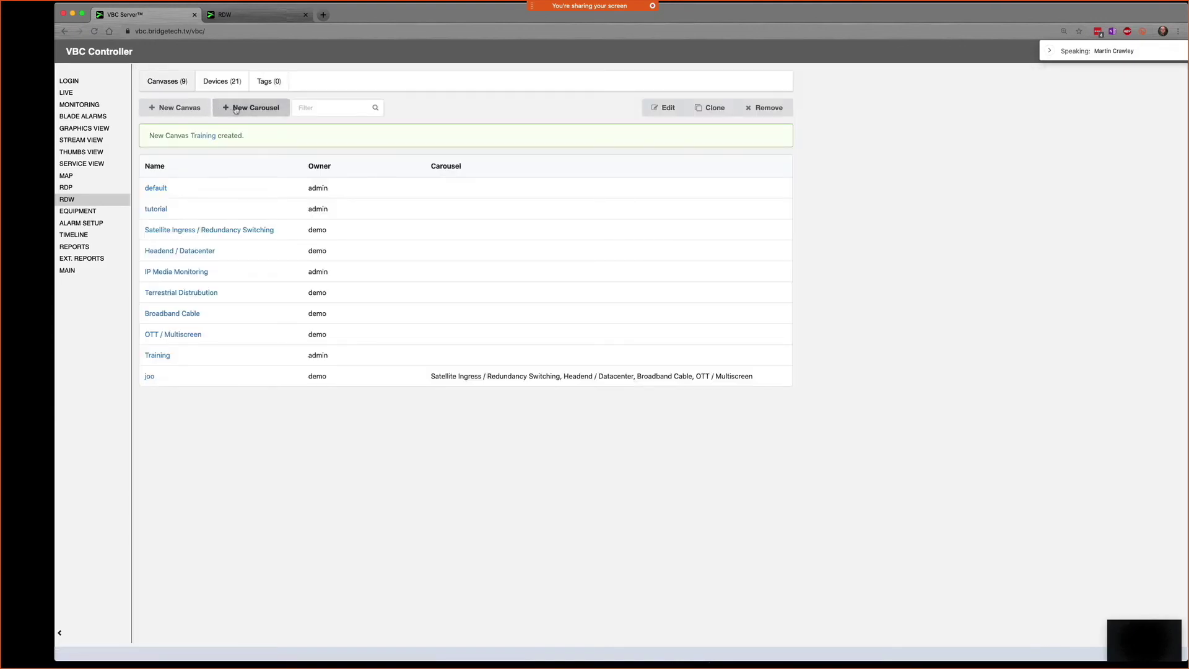
Step: Assign the Training canvas to Device 195 and Device 199, and check the output in the RDW browser window
{"action": "left_click", "coordinate": [222, 81]}
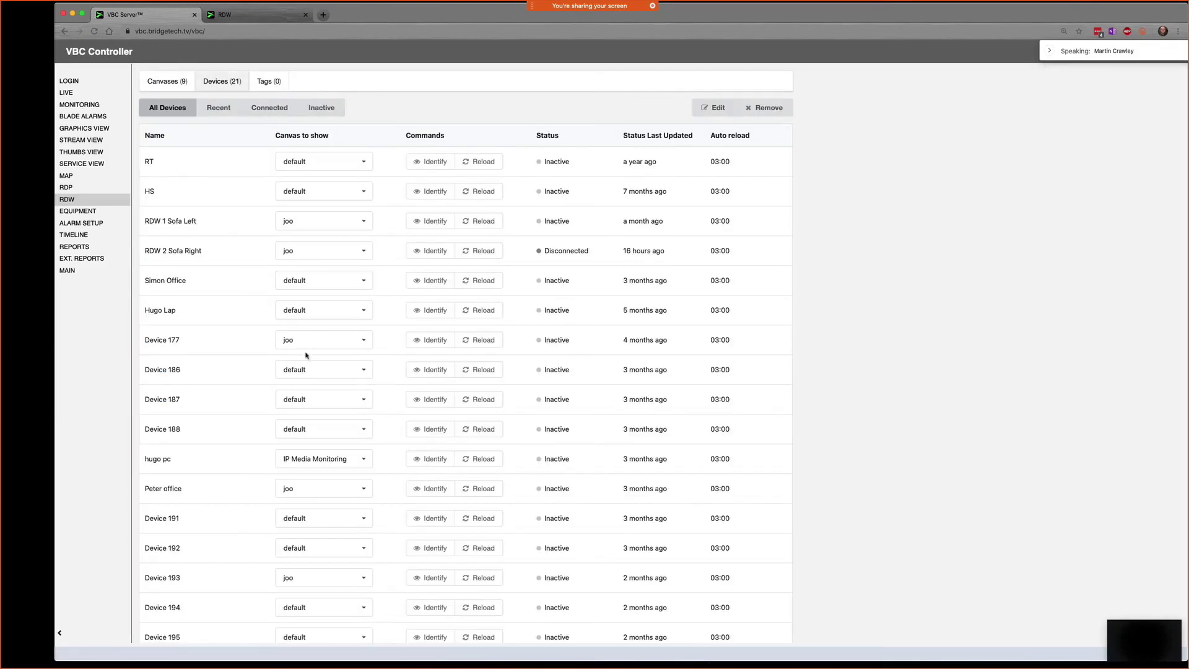
{"action": "scroll", "coordinate": [174, 508], "scroll_direction": "down", "scroll_amount": 5}
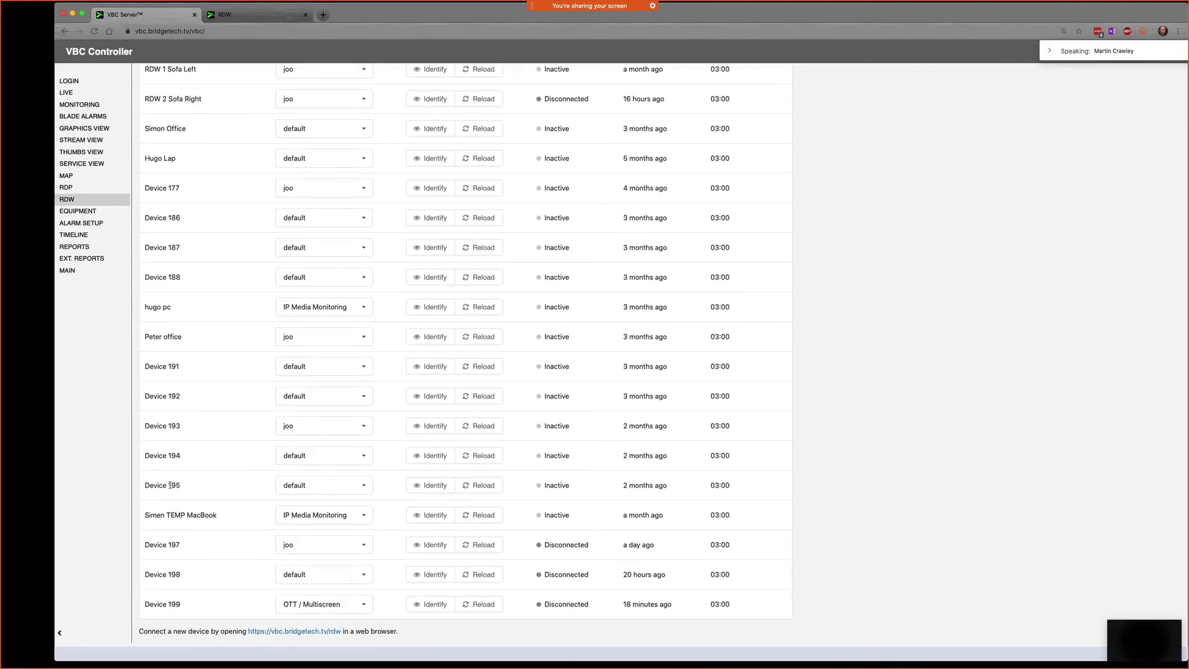
{"action": "left_click", "coordinate": [287, 485]}
{"action": "scroll", "coordinate": [348, 509], "scroll_direction": "down", "scroll_amount": 3}
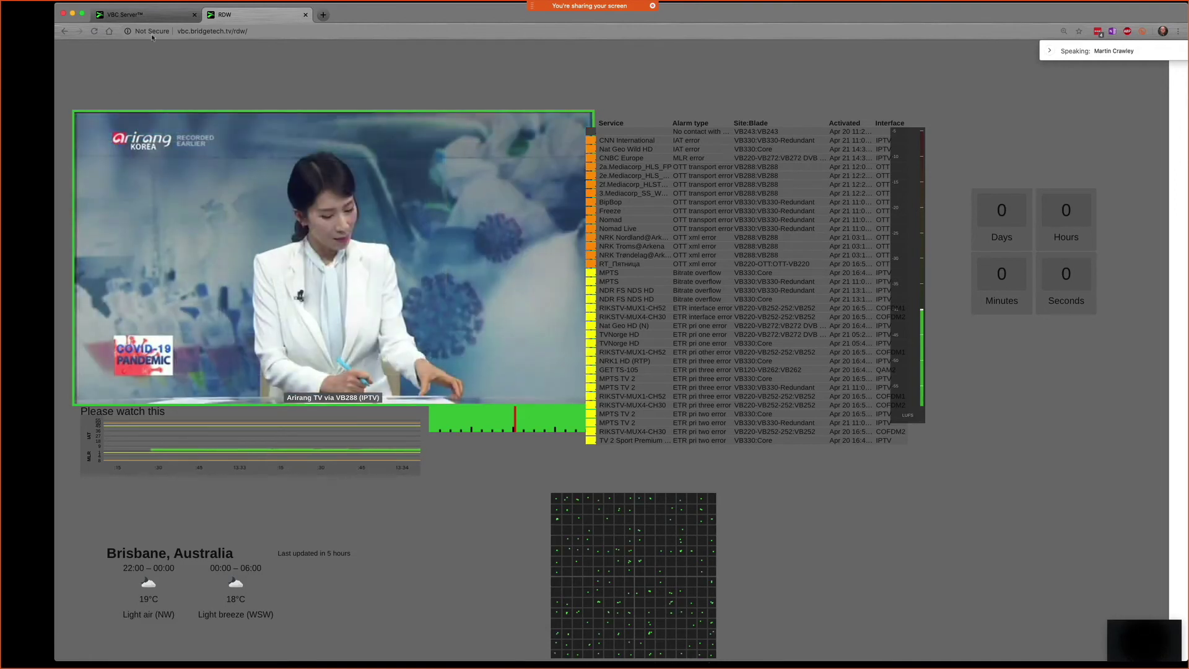
{"action": "left_click", "coordinate": [153, 16]}
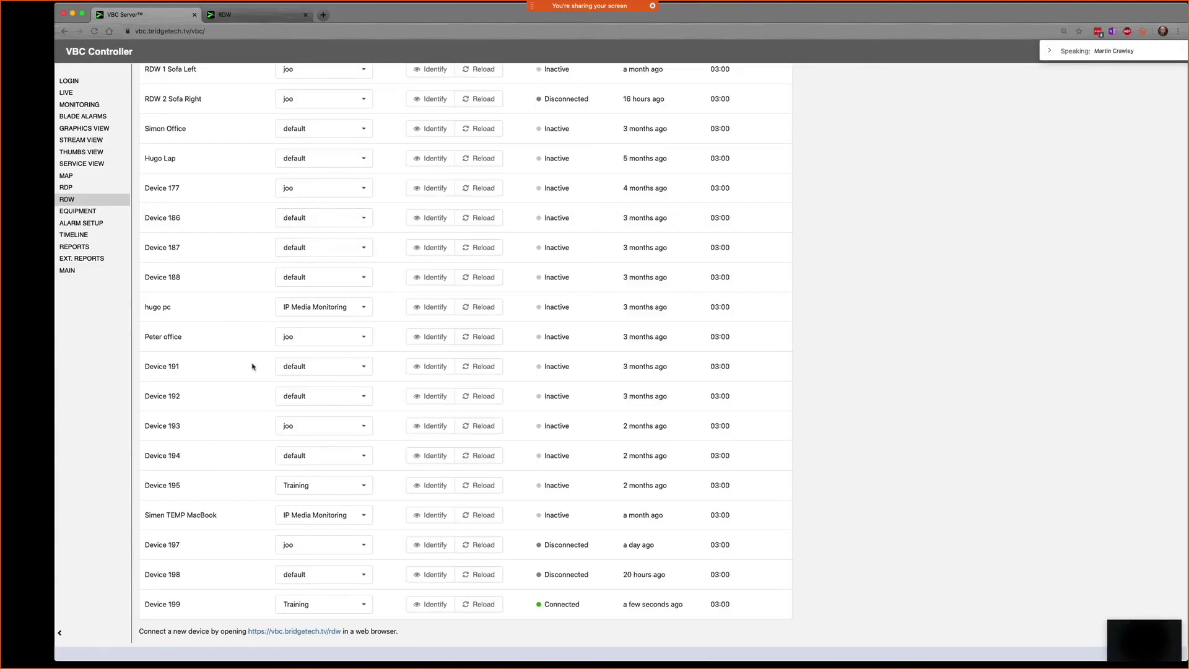
Step: Open the Training canvas and move the QAM1 via VB262 constellation widget to X 540, Y 750
{"action": "scroll", "coordinate": [163, 92], "scroll_direction": "up", "scroll_amount": 3}
{"action": "left_click", "coordinate": [166, 83]}
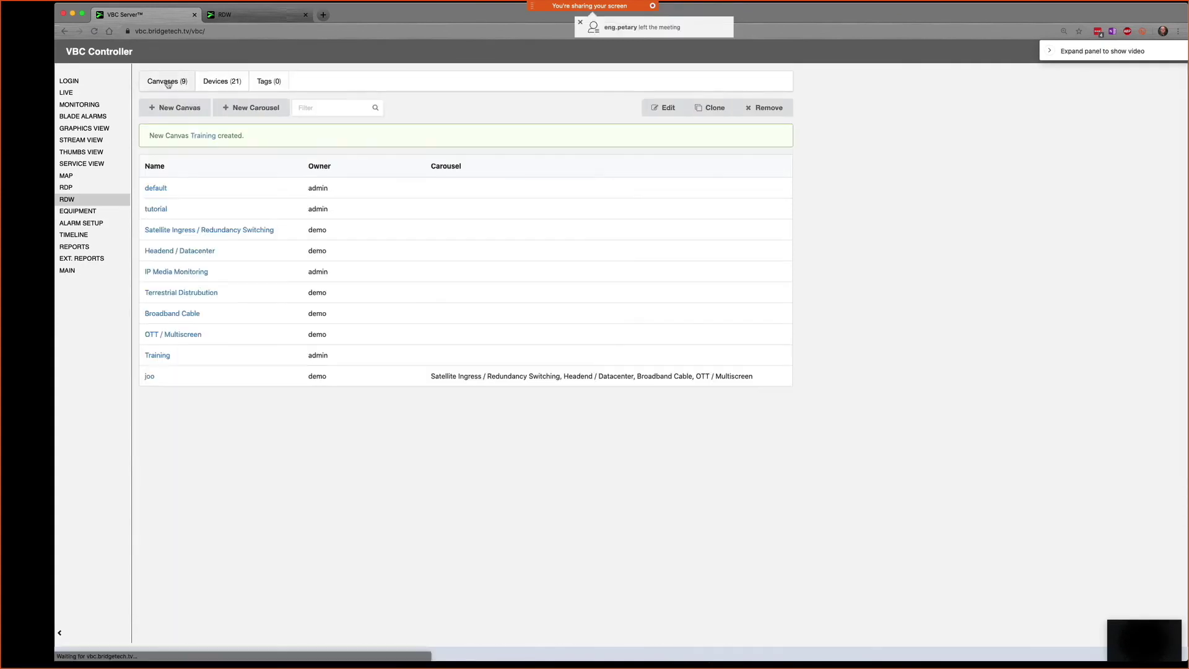
{"action": "left_click", "coordinate": [158, 356]}
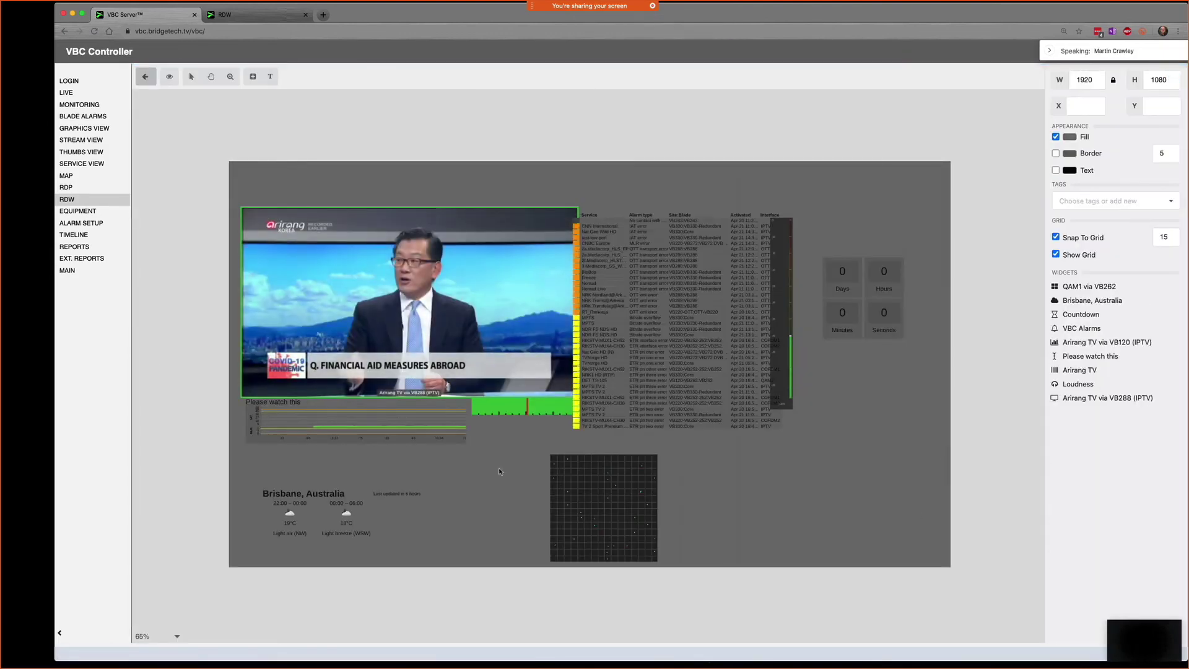
{"action": "left_click_drag", "start_coordinate": [557, 474], "coordinate": [440, 463]}
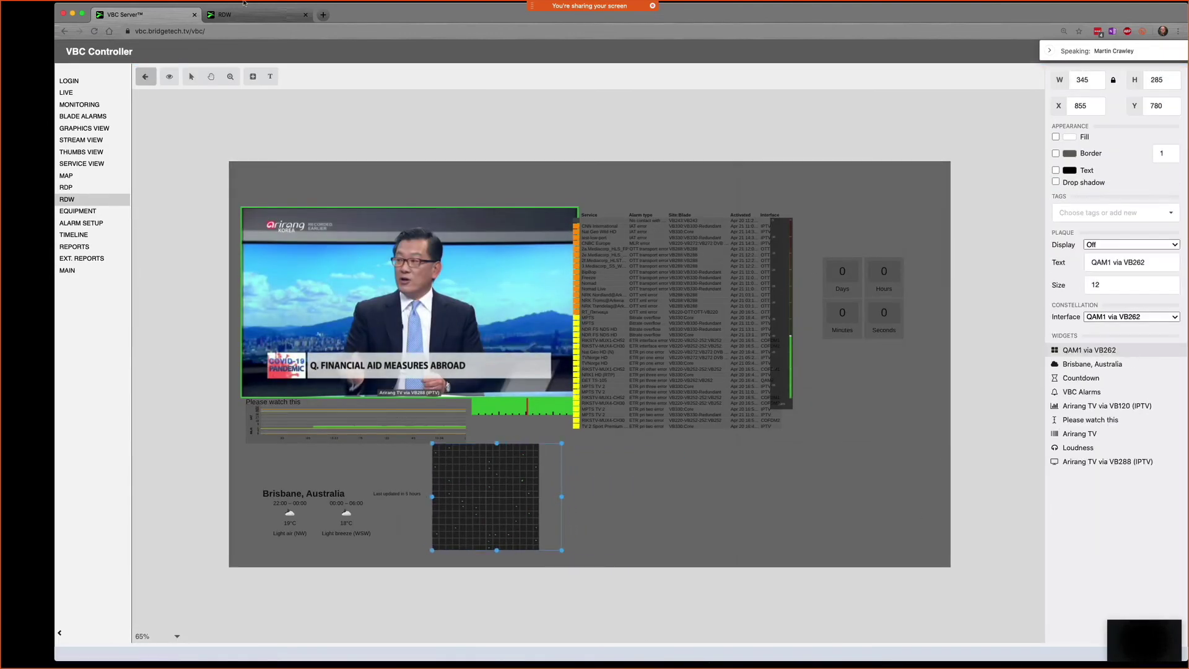
Step: Add a Clock widget about 180 × 135 at X 975, Y 840, beside the constellation, and select it
{"action": "left_click", "coordinate": [231, 76]}
{"action": "left_click", "coordinate": [256, 79]}
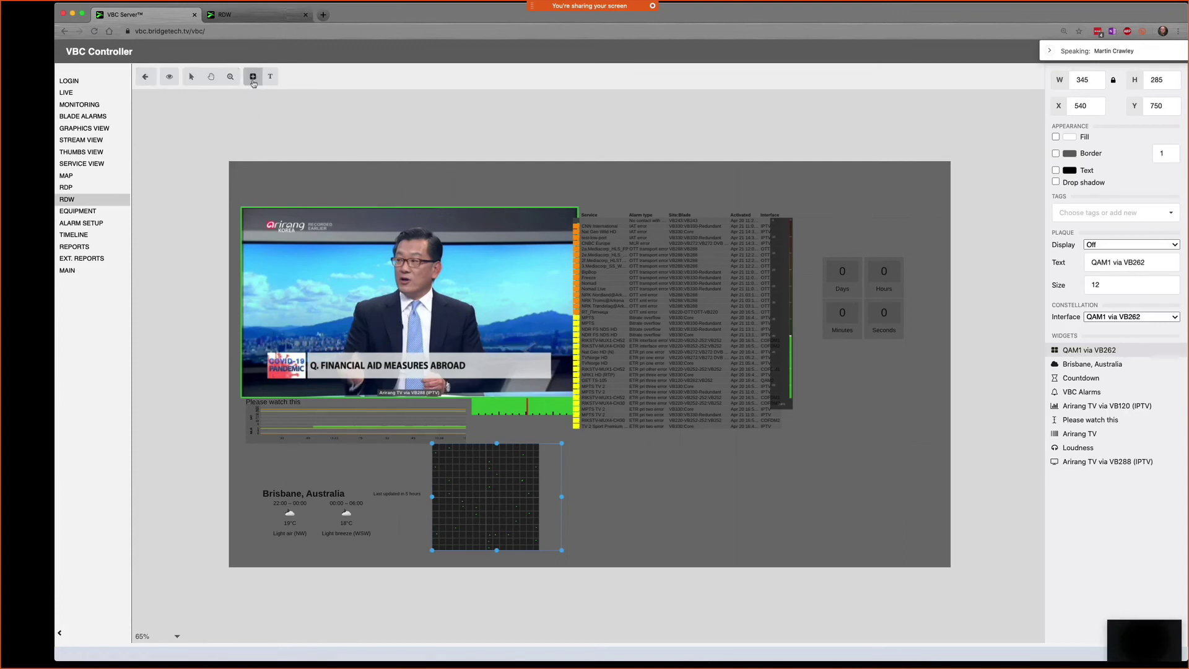
{"action": "left_click", "coordinate": [237, 264]}
{"action": "mouse_move", "coordinate": [595, 478]}
{"action": "left_mouse_down"}
{"action": "mouse_move", "coordinate": [645, 535]}
{"action": "mouse_move", "coordinate": [662, 528]}
{"action": "left_mouse_up"}
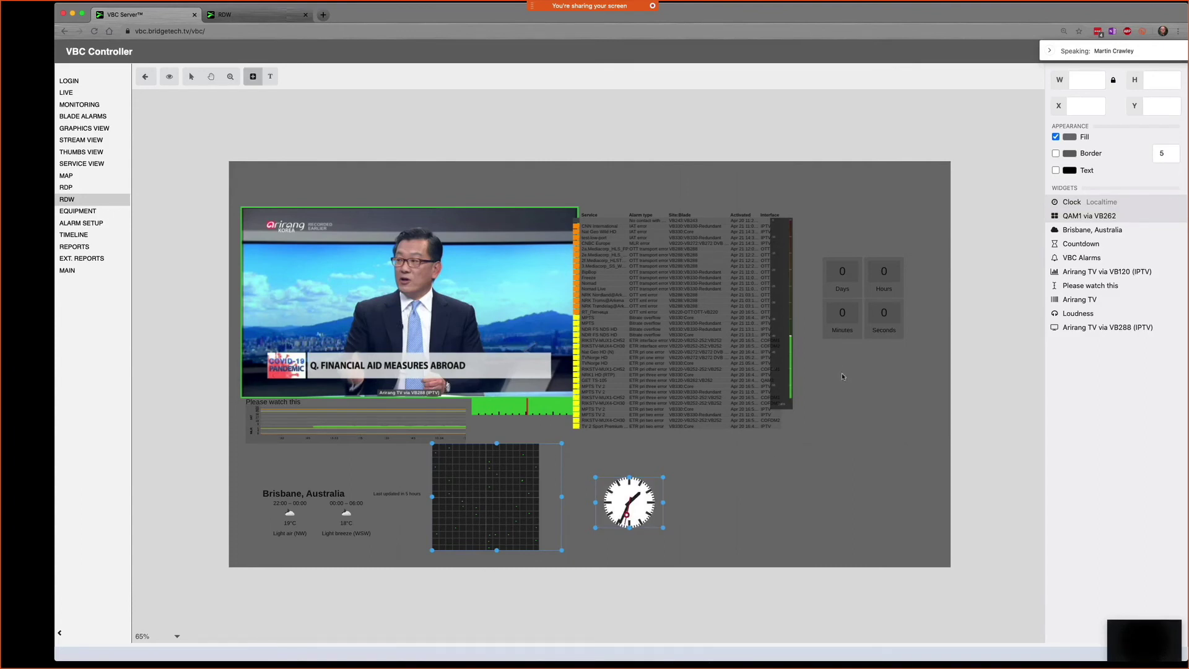
{"action": "left_click", "coordinate": [1089, 202]}
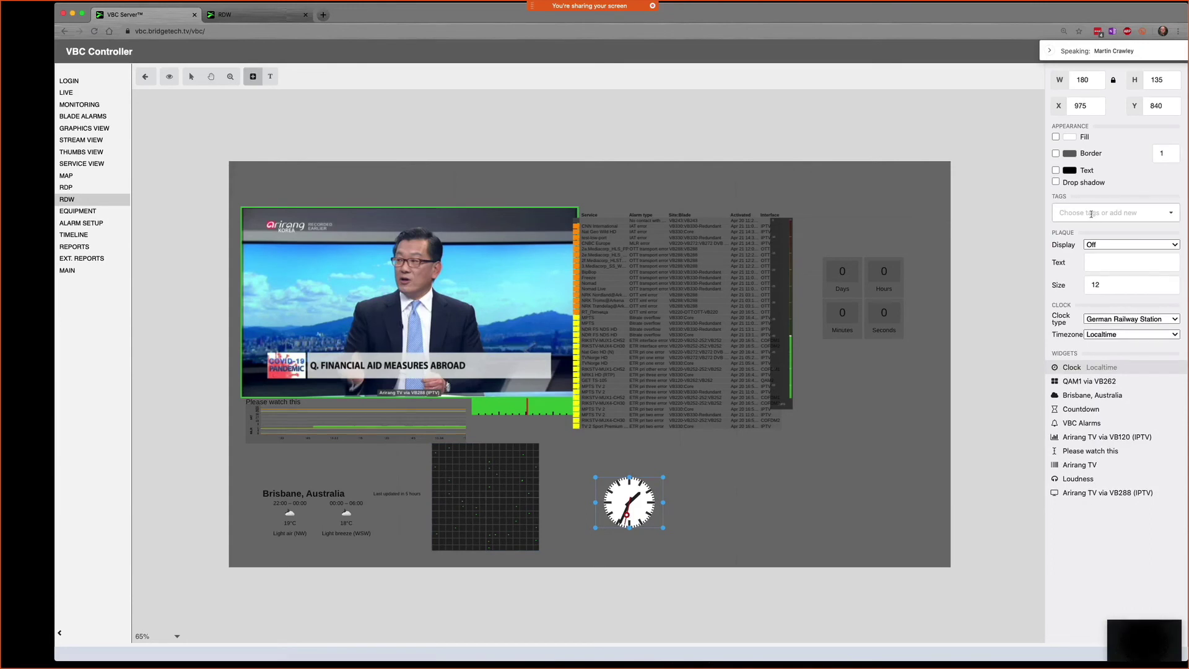
Step: Set the clock's plaque text to LONDON at size 18 and preview the canvas
{"action": "left_click", "coordinate": [1100, 262]}
{"action": "type", "text": "LONDON"}
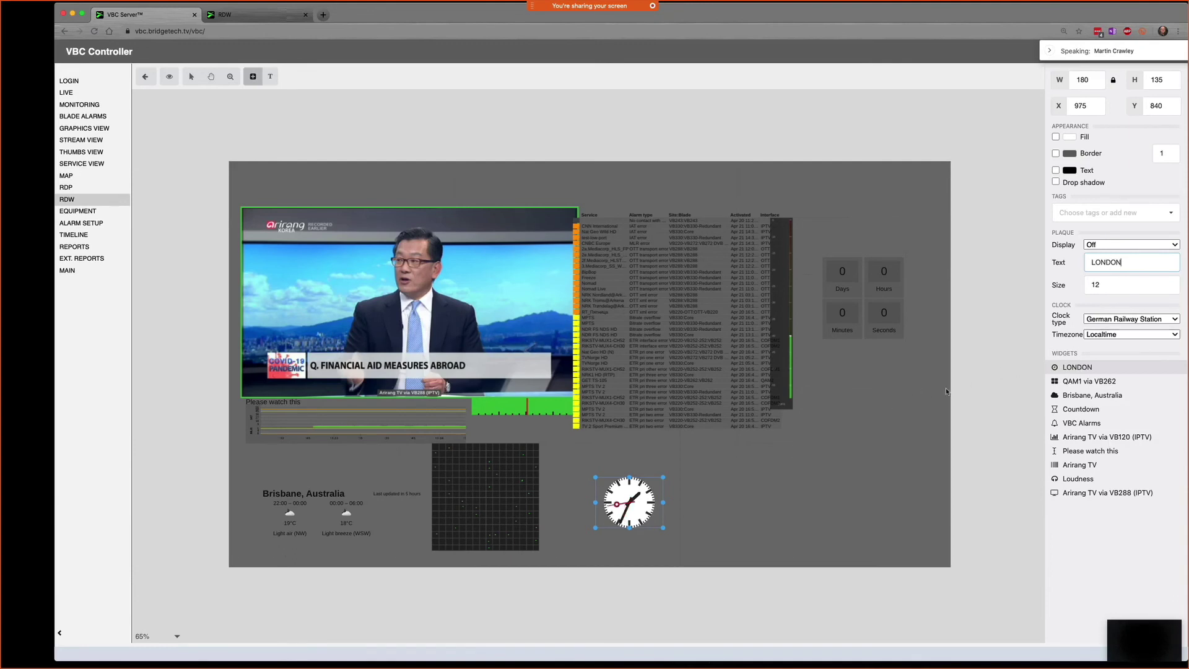
{"action": "key", "text": "Tab"}
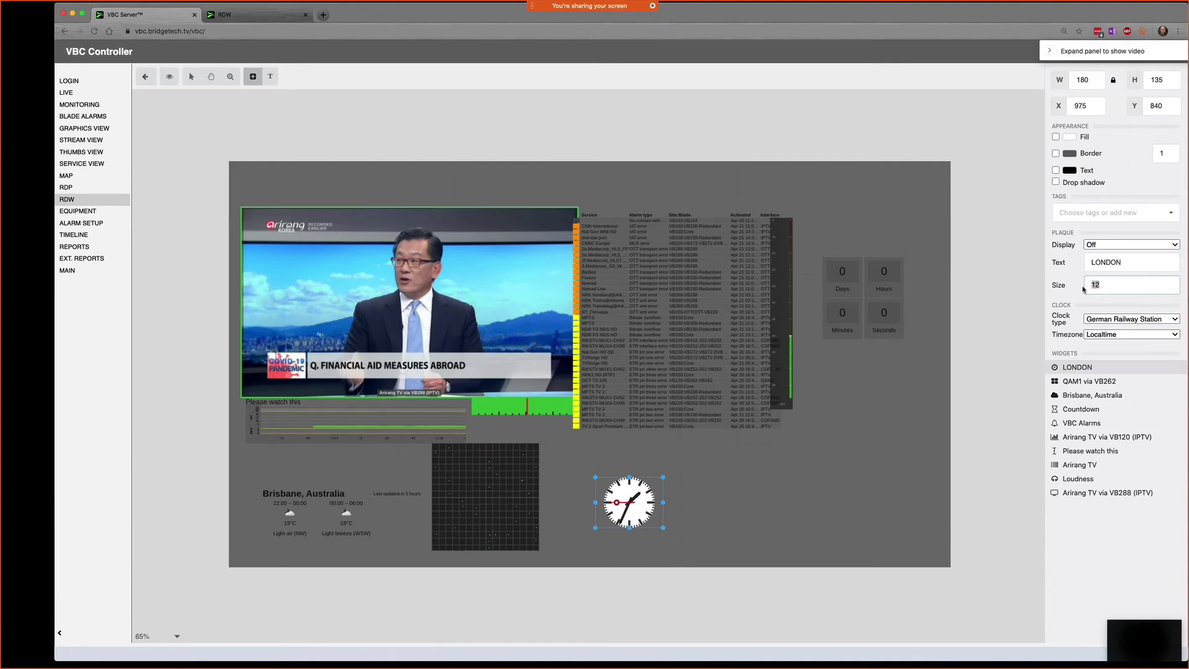
{"action": "type", "text": "18"}
{"action": "left_click", "coordinate": [945, 426]}
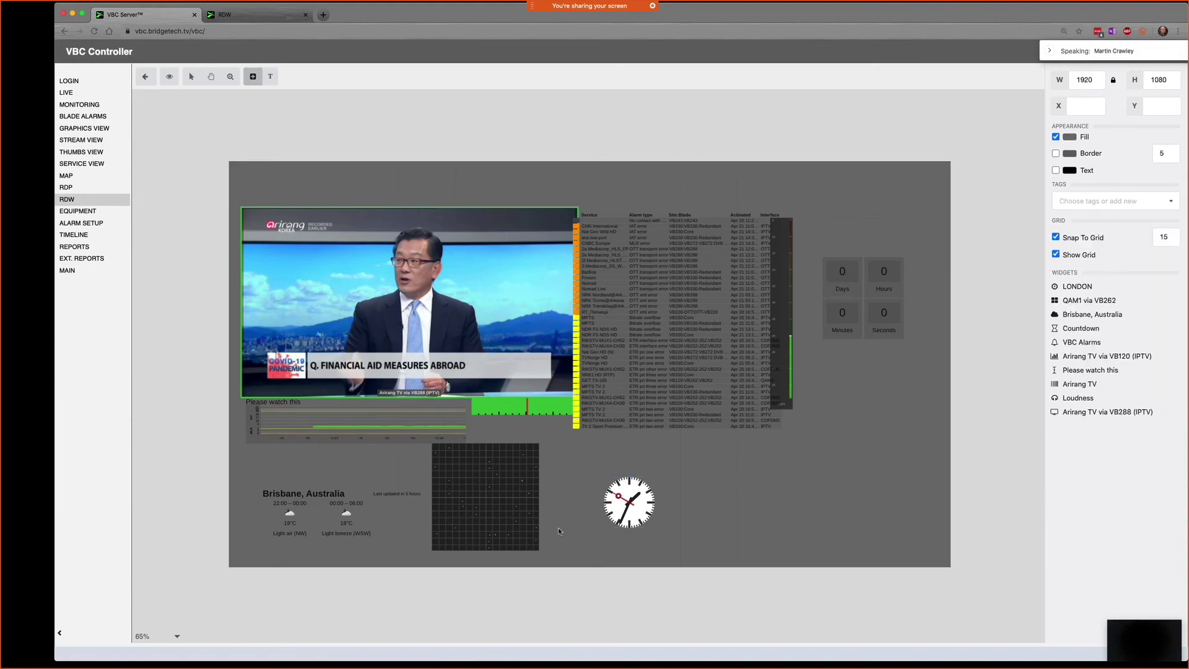
{"action": "left_click", "coordinate": [1079, 287]}
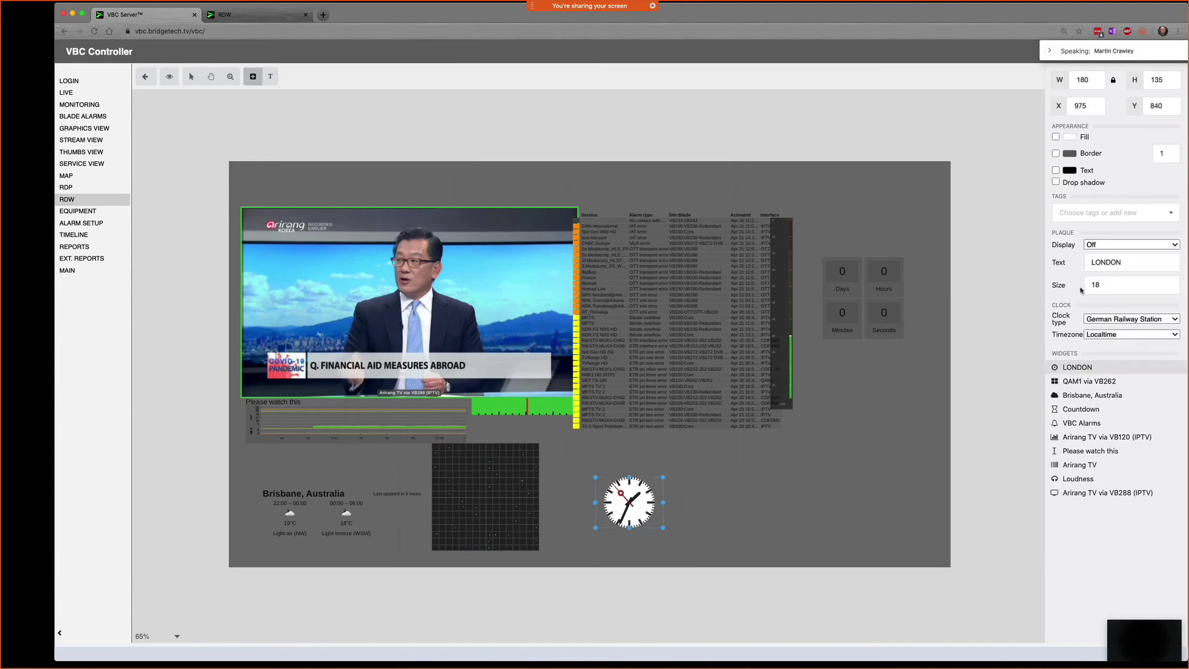
{"action": "left_click", "coordinate": [169, 76]}
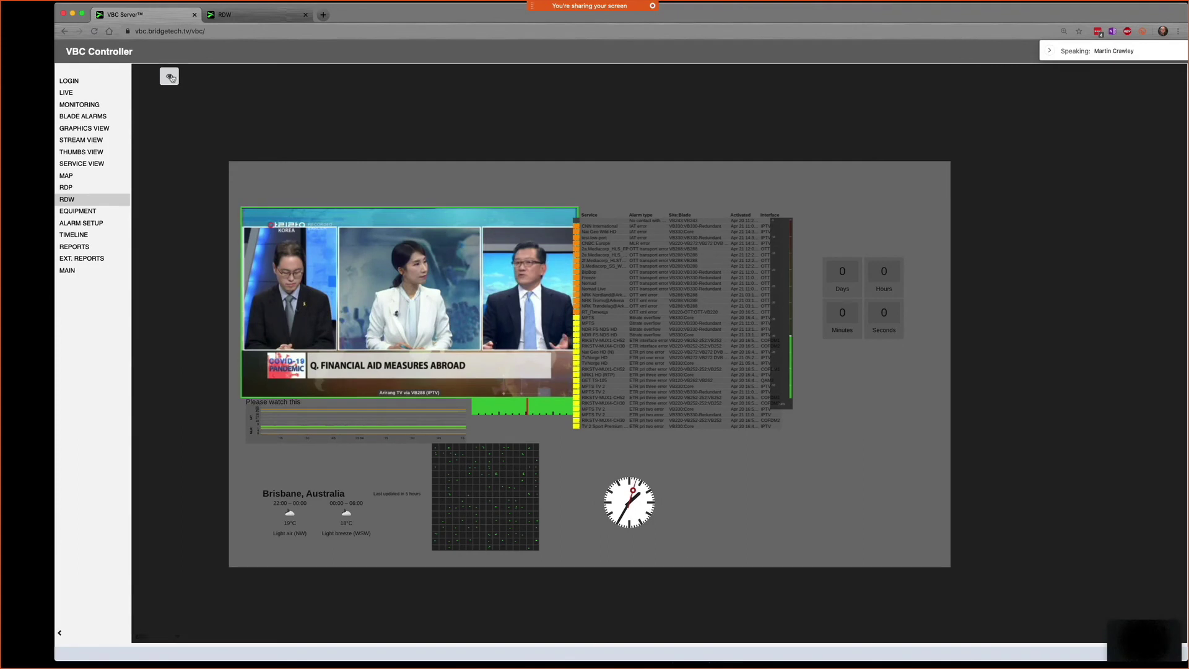
{"action": "left_click", "coordinate": [169, 76]}
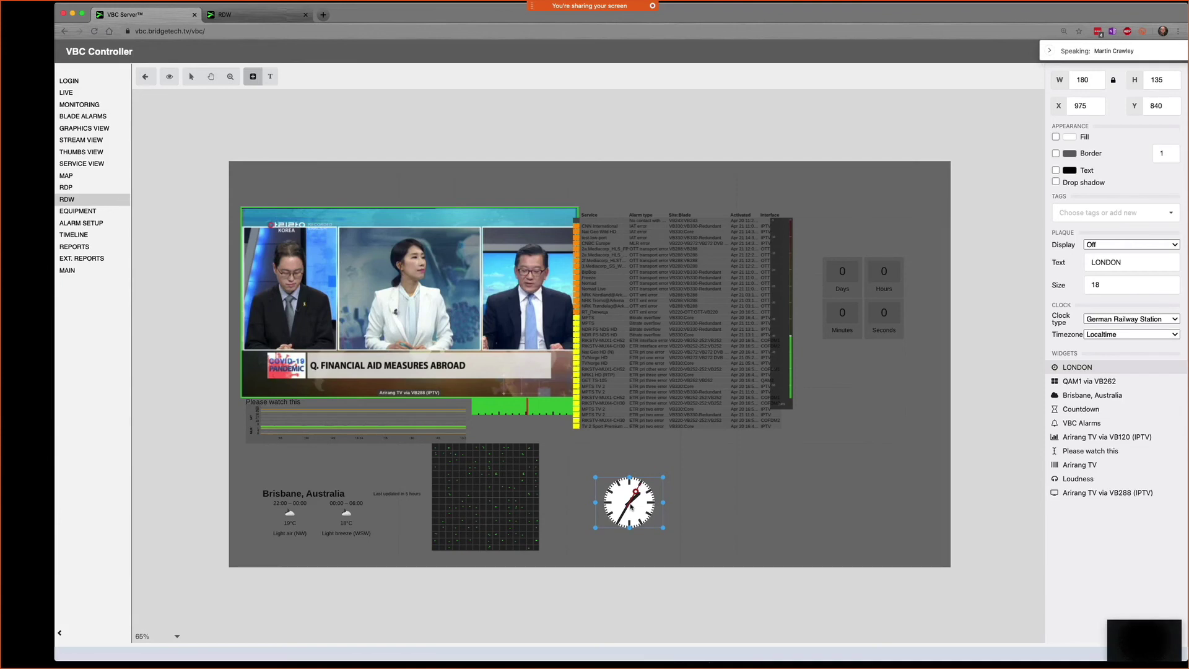
Step: Replace the LONDON clock with two side-by-side clocks, the second about 195 × 150 at X 1155, Y 750 with timezone GMT-05
{"action": "left_click_drag", "start_coordinate": [631, 506], "coordinate": [637, 506]}
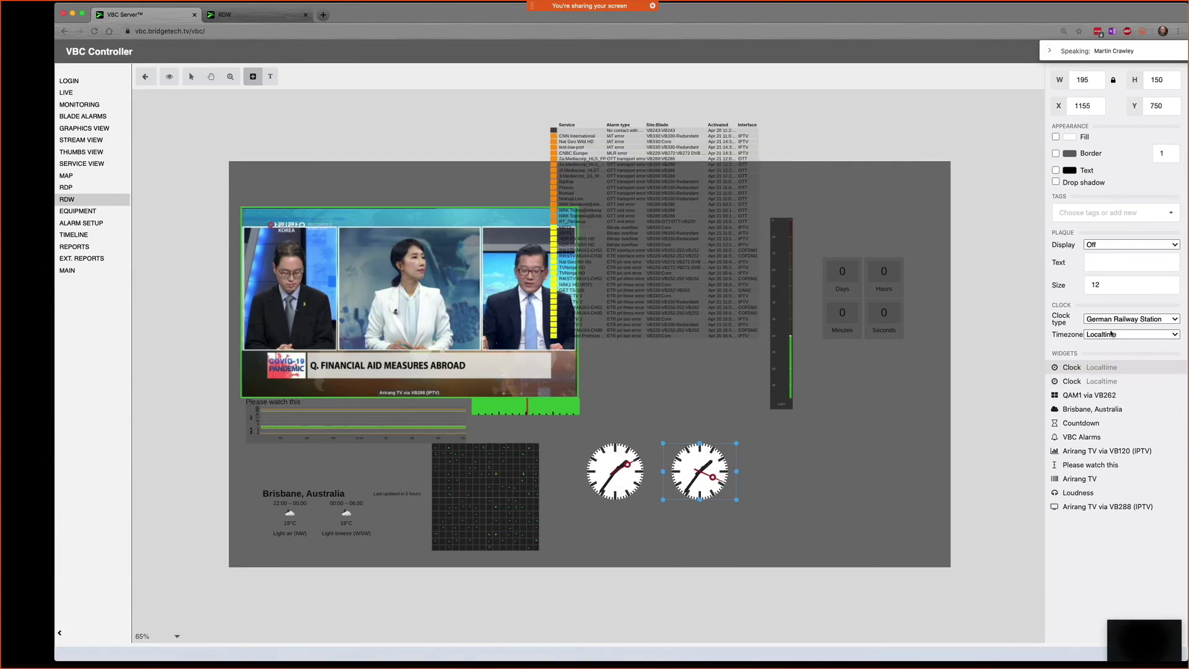
{"action": "left_click", "coordinate": [1112, 335]}
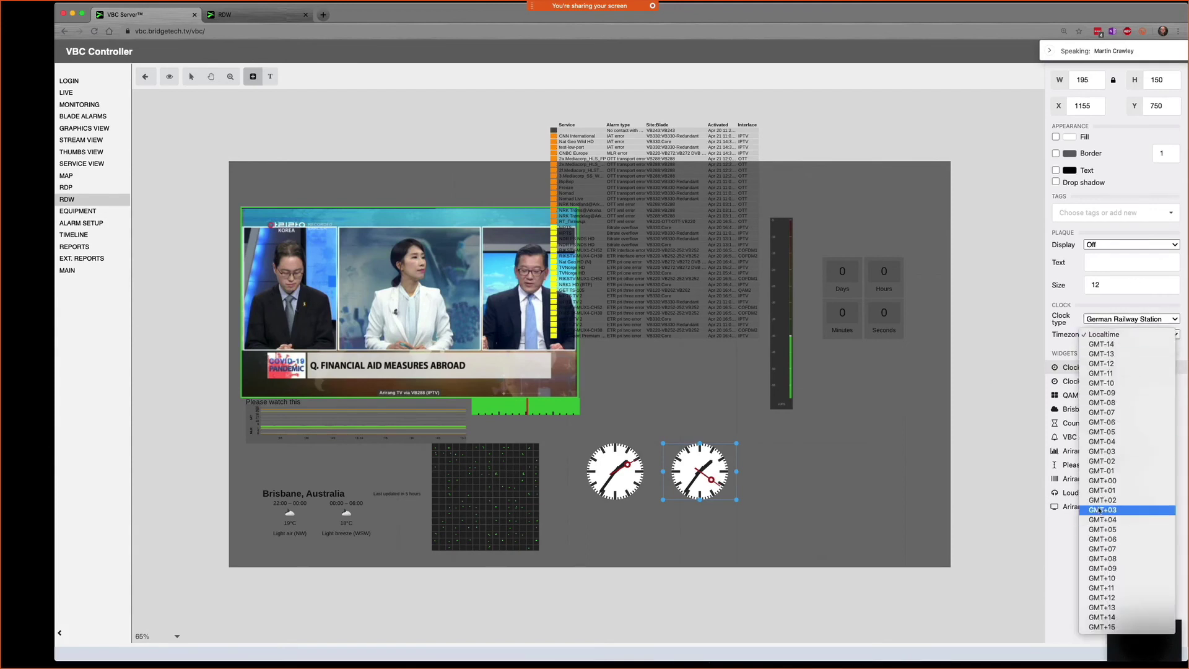
{"action": "left_click", "coordinate": [1116, 432]}
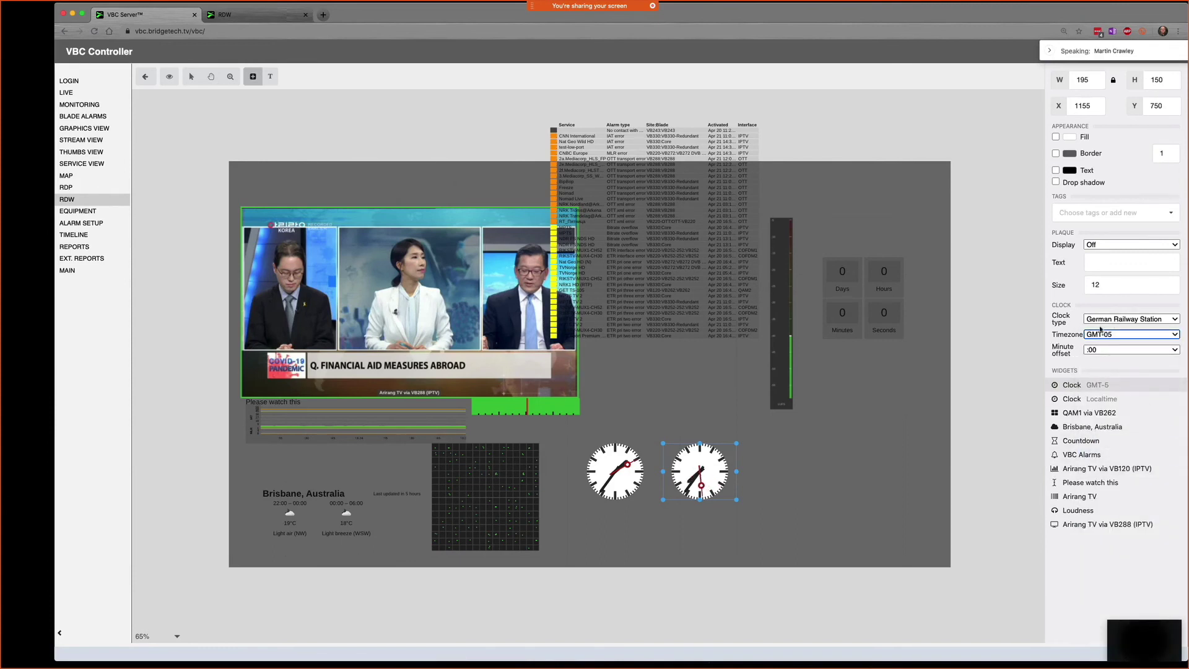
Step: Label the local-time clock NEW YORK at plaque size 18 and the GMT-05 clock LONDON, and return to the canvas list
{"action": "left_click", "coordinate": [1101, 266]}
{"action": "type", "text": "NEW YORK"}
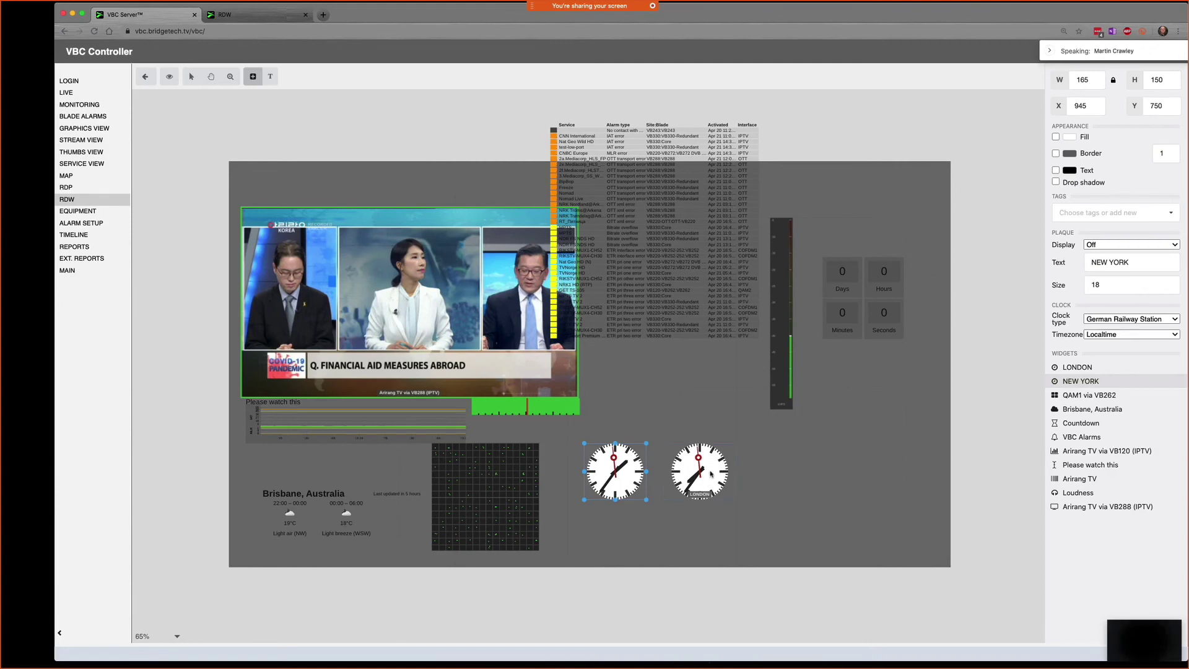
{"action": "left_click", "coordinate": [146, 78]}
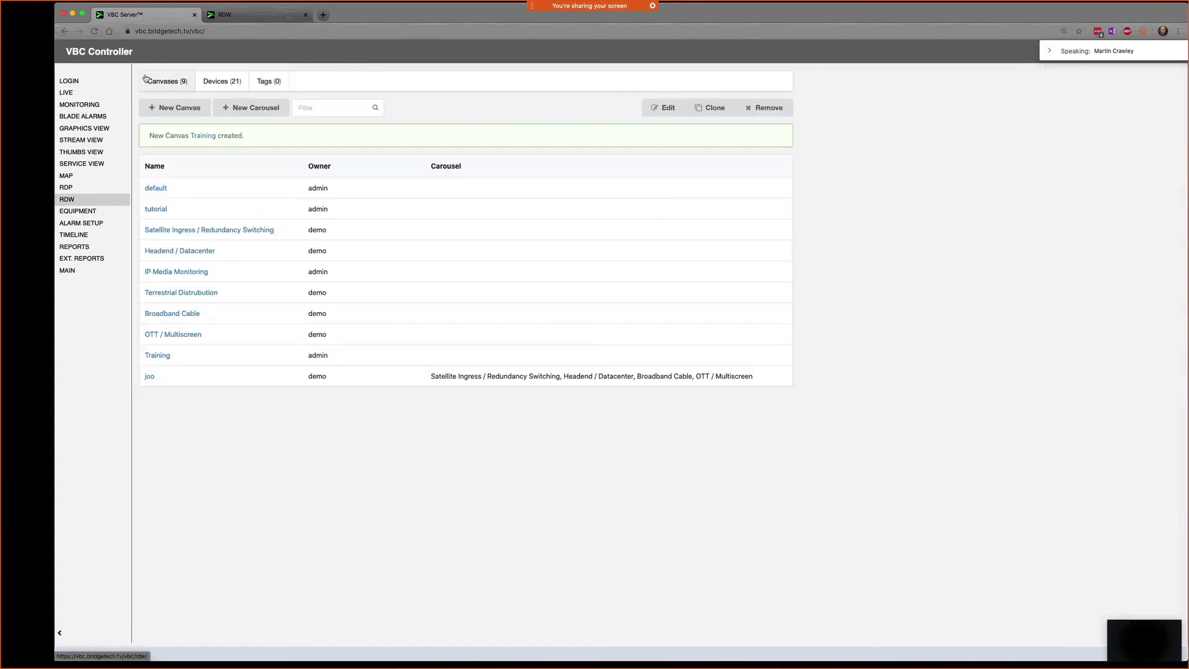
Step: Review the Satellite Ingress / Redundancy Switching canvas and the Headend / Datacenter canvas
{"action": "left_click", "coordinate": [188, 231]}
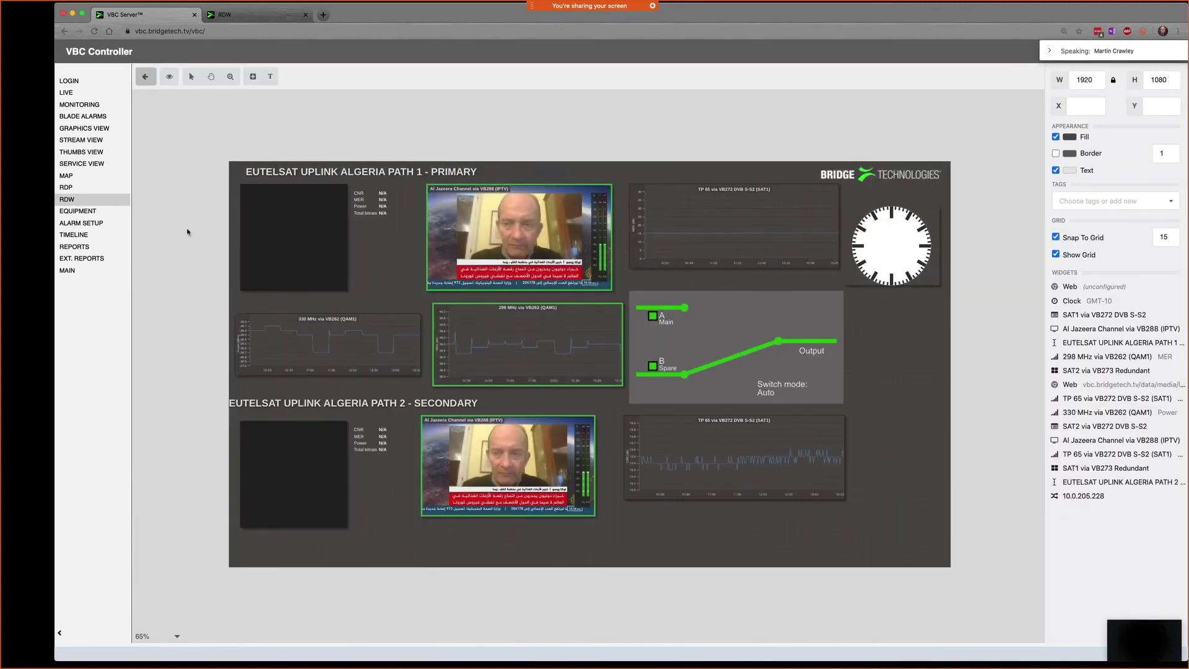
{"action": "left_click", "coordinate": [149, 79]}
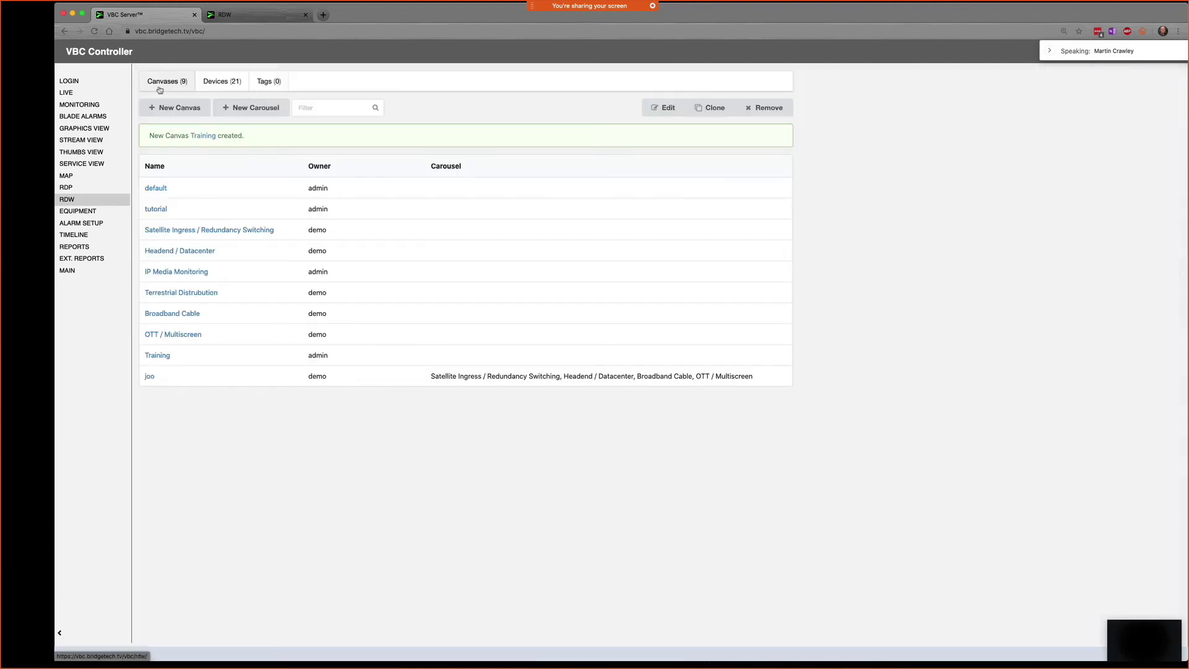
{"action": "left_click", "coordinate": [192, 251]}
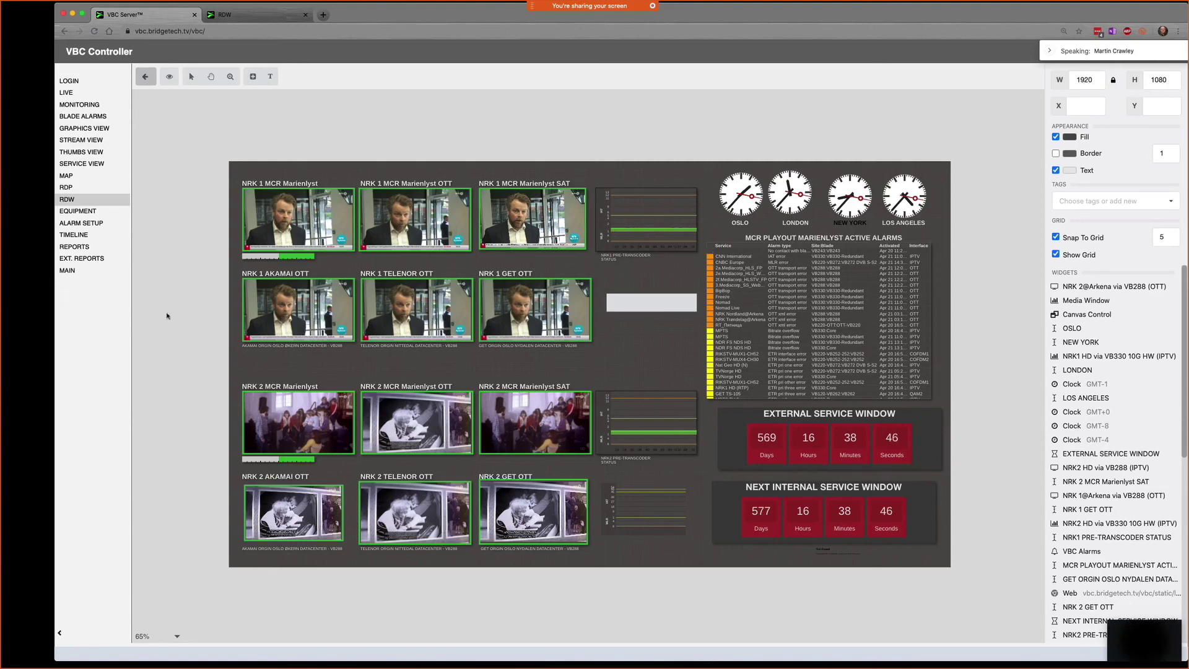
Step: Remove the Training canvas from the canvas list
{"action": "left_click", "coordinate": [145, 77]}
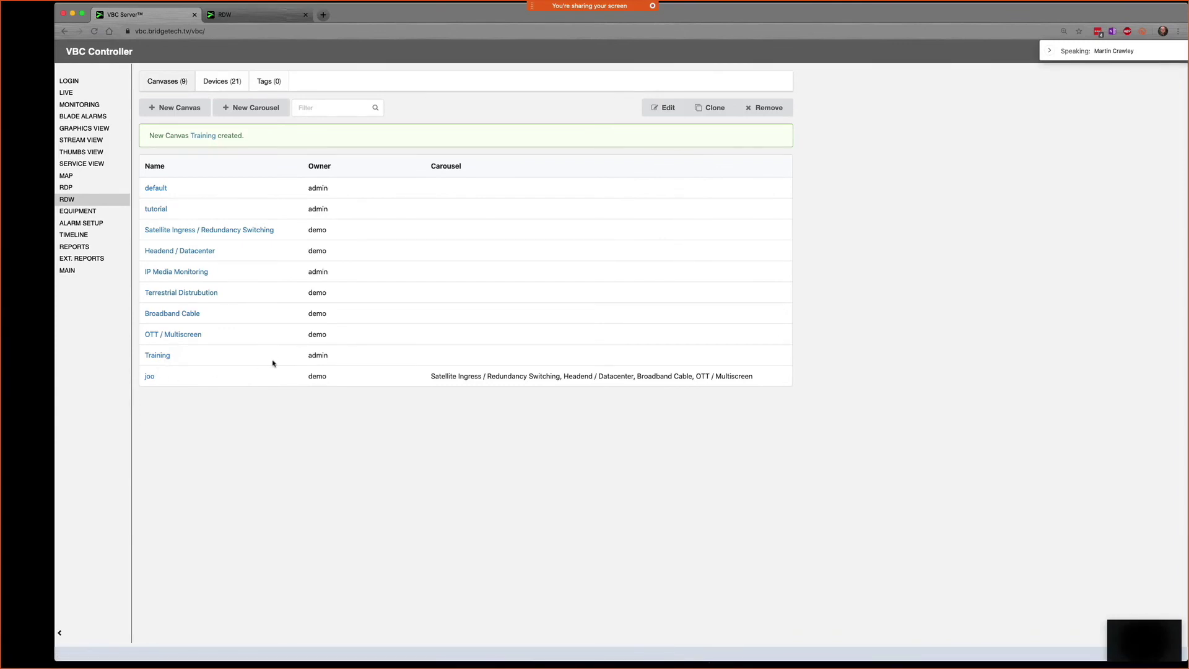
{"action": "left_click", "coordinate": [765, 110]}
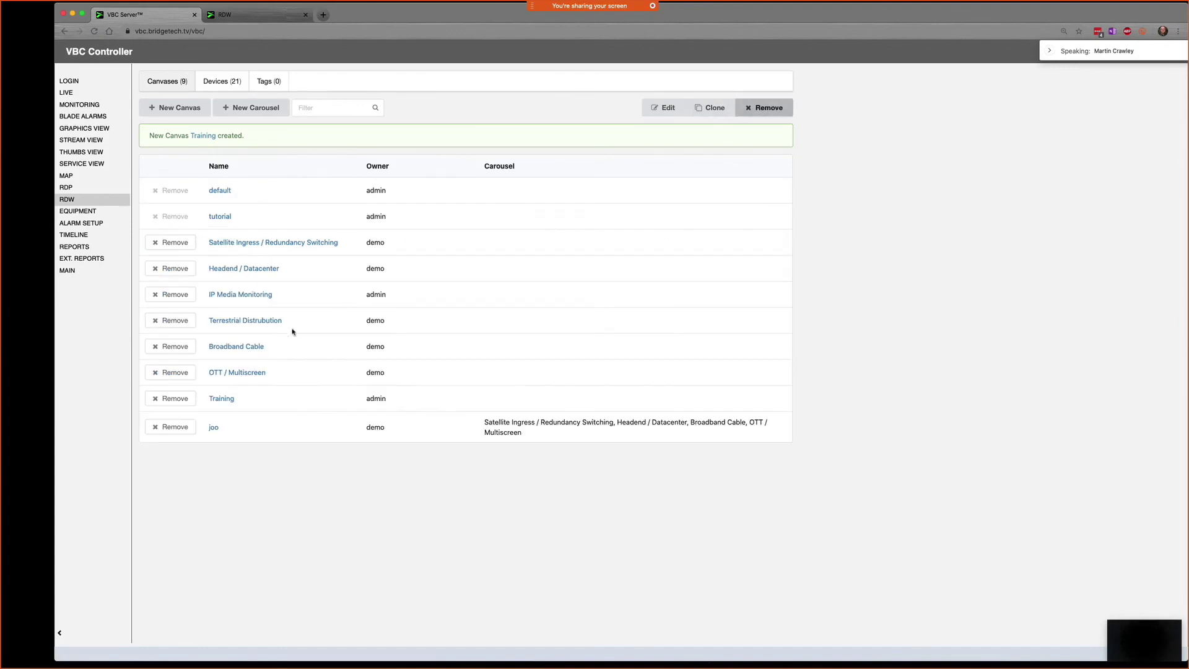
{"action": "left_click", "coordinate": [190, 403]}
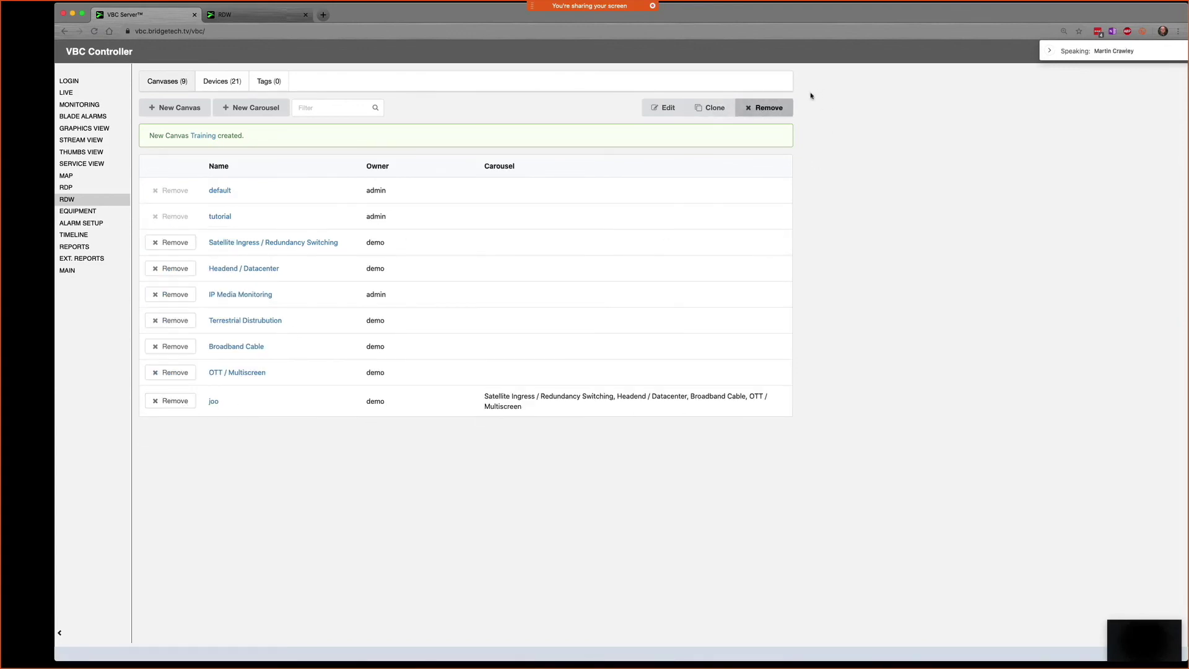
Step: Review the OTT / Multiscreen canvas and return to the canvas list
{"action": "left_click", "coordinate": [255, 373]}
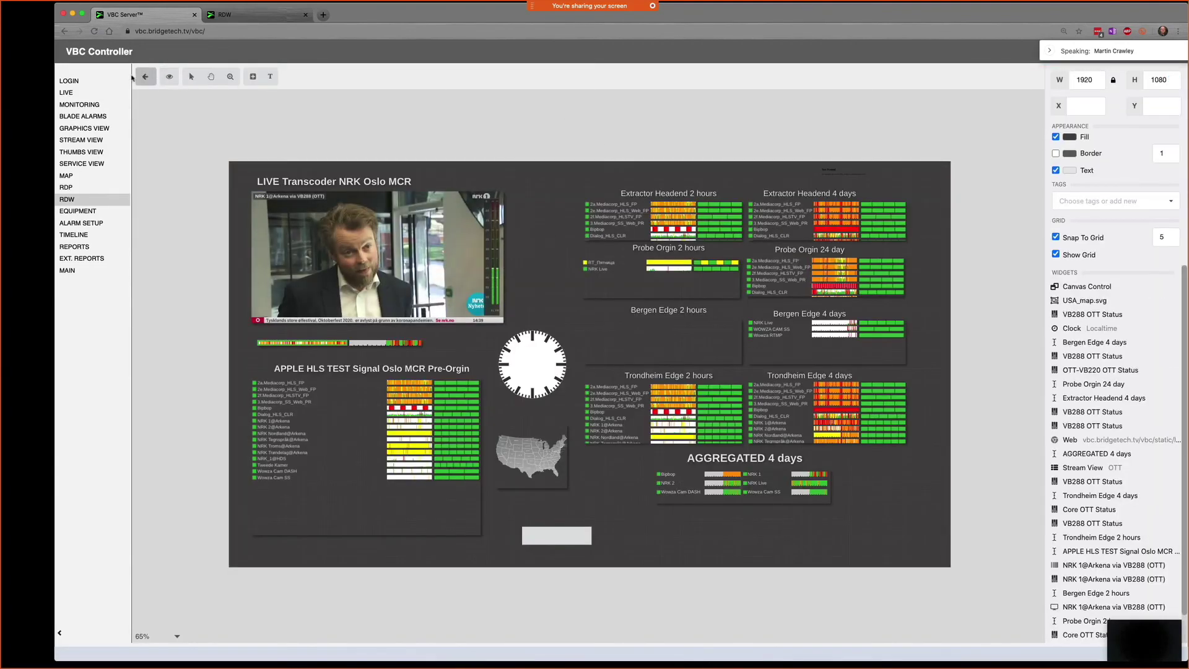
{"action": "left_click", "coordinate": [144, 77]}
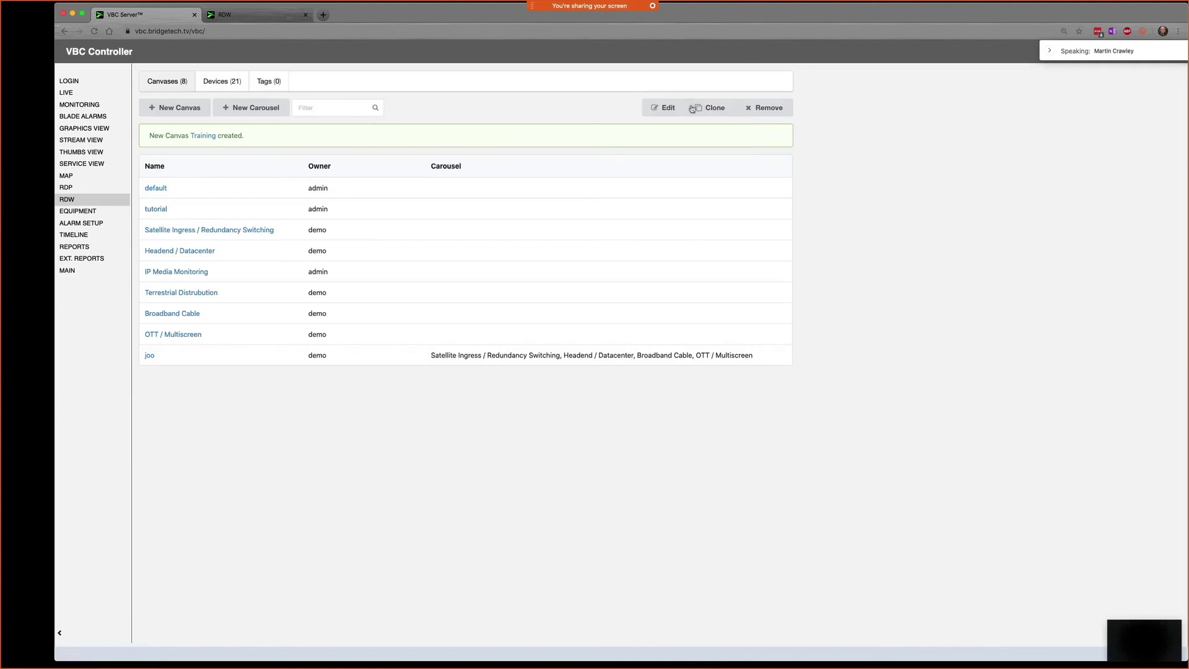
Step: Clone the OTT / Multiscreen canvas twice and remove both admin-owned clones from the canvas list
{"action": "left_click", "coordinate": [711, 108]}
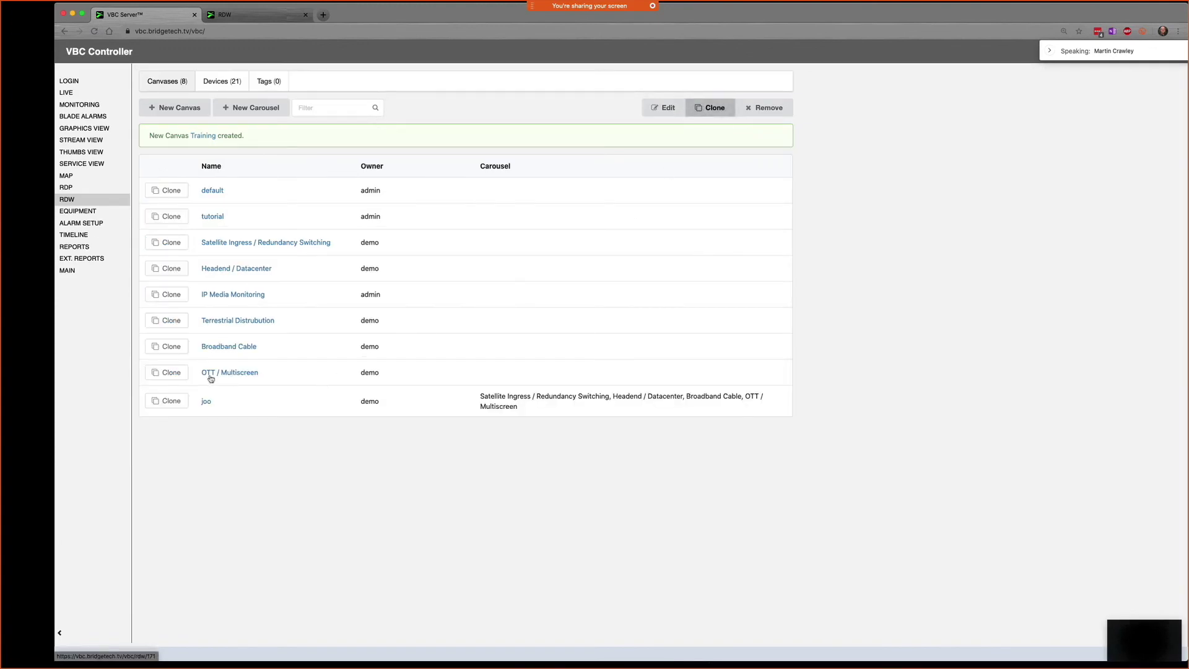
{"action": "left_click", "coordinate": [164, 374]}
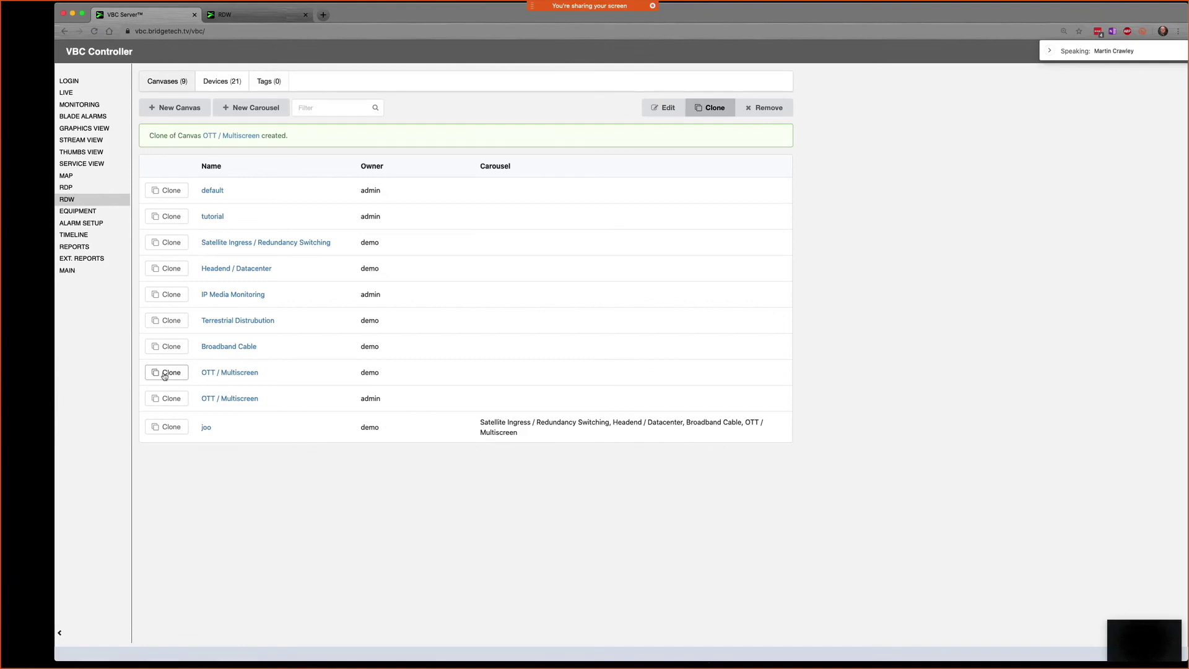
{"action": "left_click", "coordinate": [164, 374]}
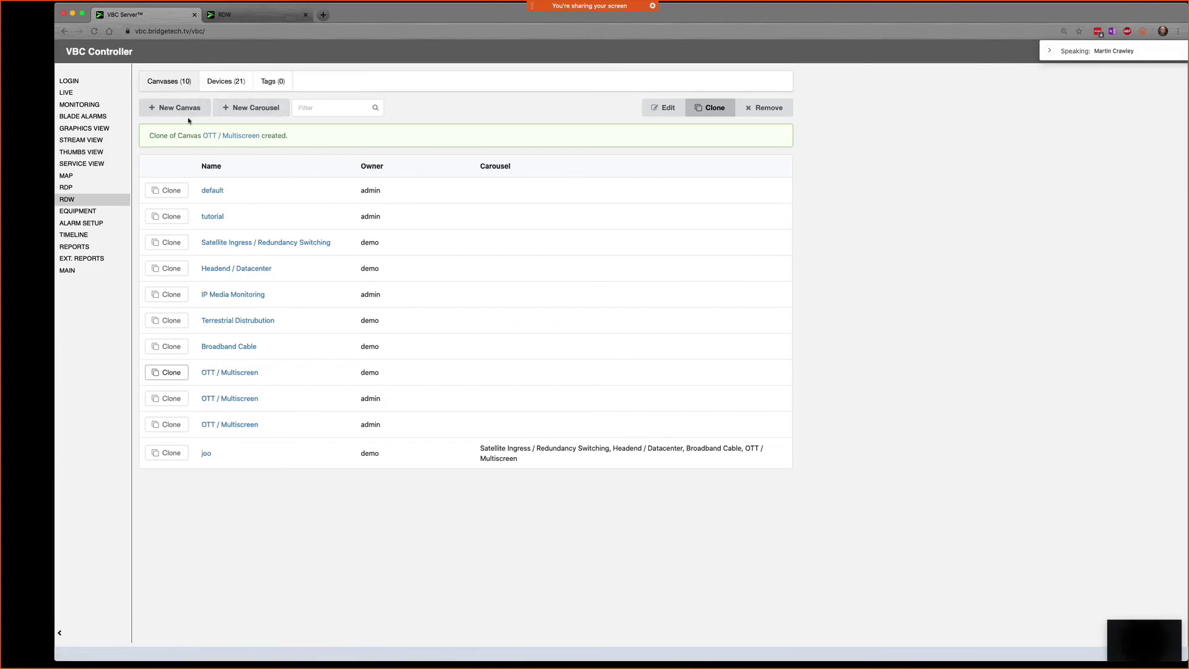
{"action": "left_click", "coordinate": [765, 109]}
{"action": "left_click", "coordinate": [172, 399]}
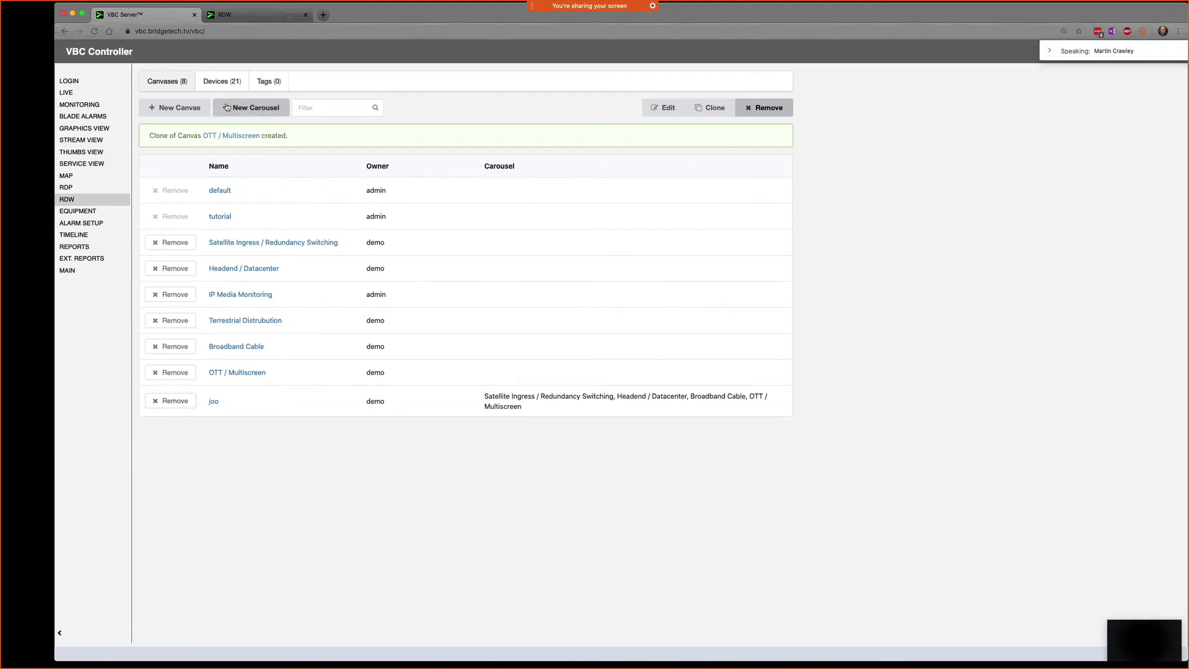
Step: Create a new canvas with the canvas name left blank
{"action": "left_click", "coordinate": [179, 107]}
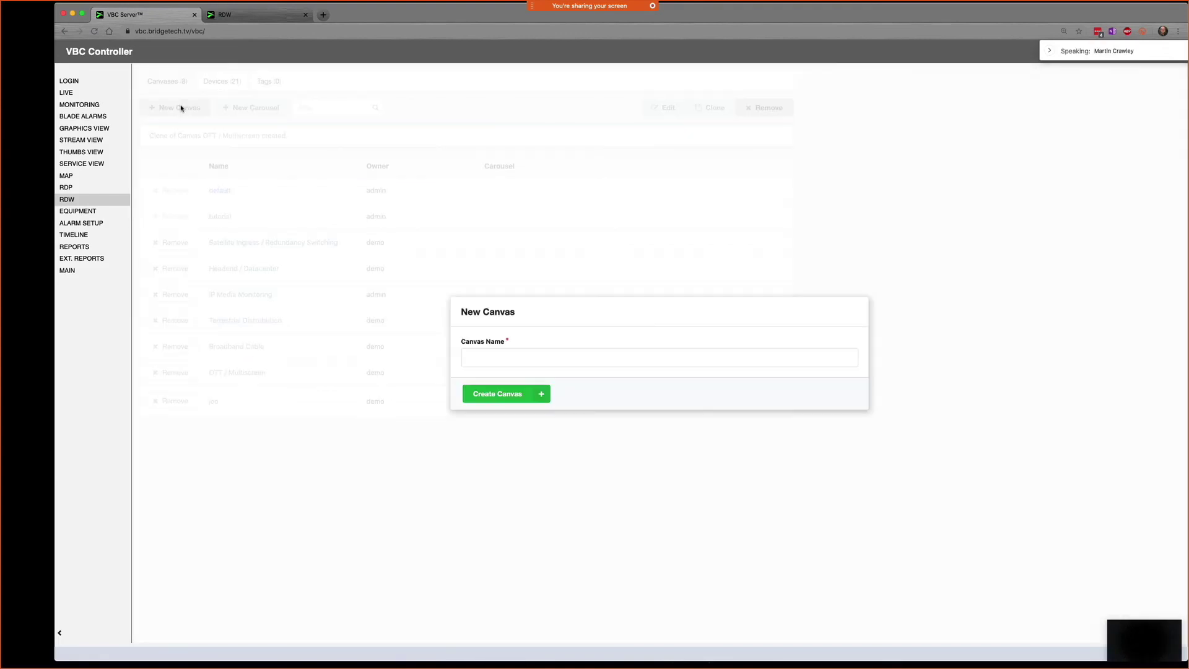
{"action": "left_click", "coordinate": [539, 393]}
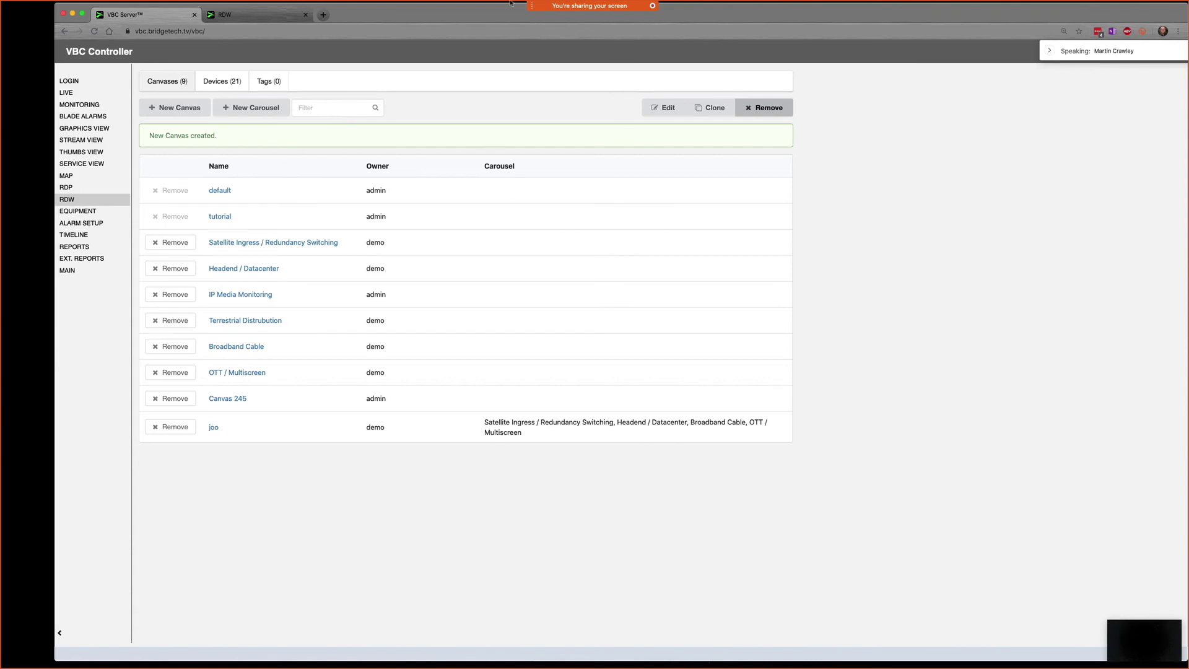
{"action": "mouse_move", "coordinate": [581, 9]}
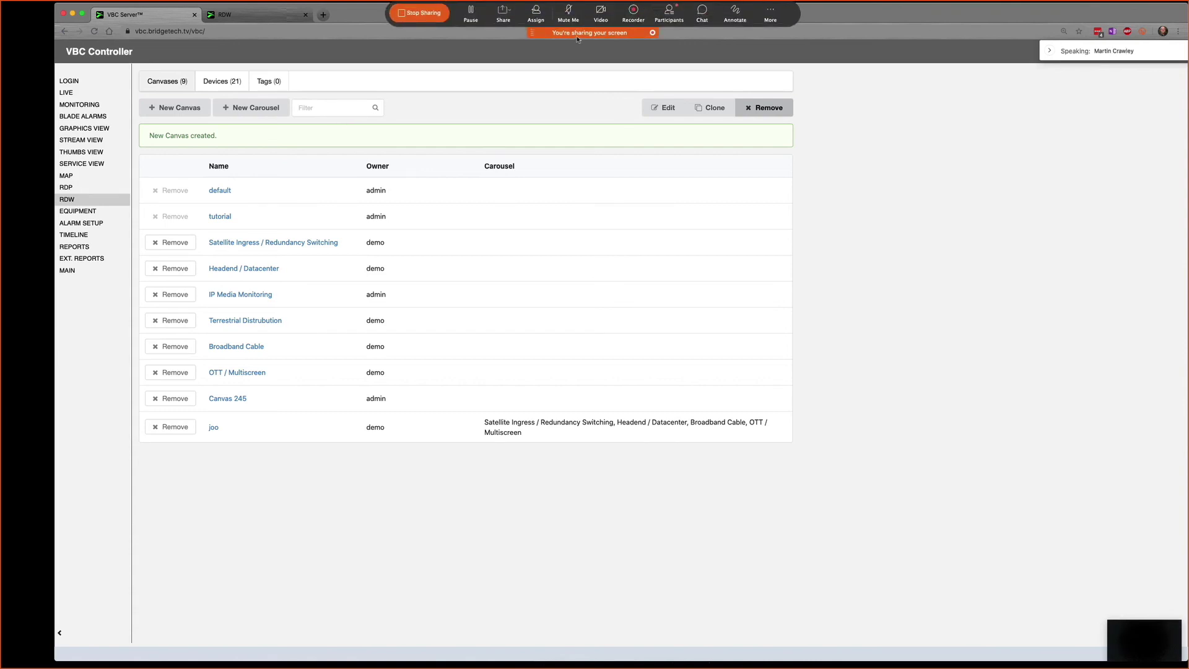